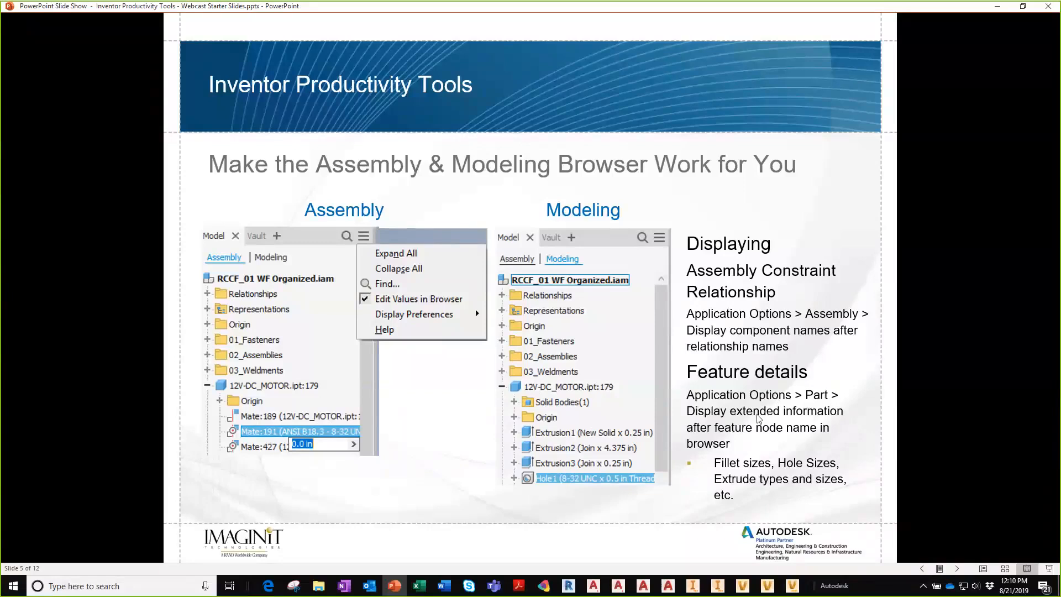
# Step: Switch from the slide show to Inventor and search the assembly's model browser for "trowel arm"
pyautogui.press('Right')
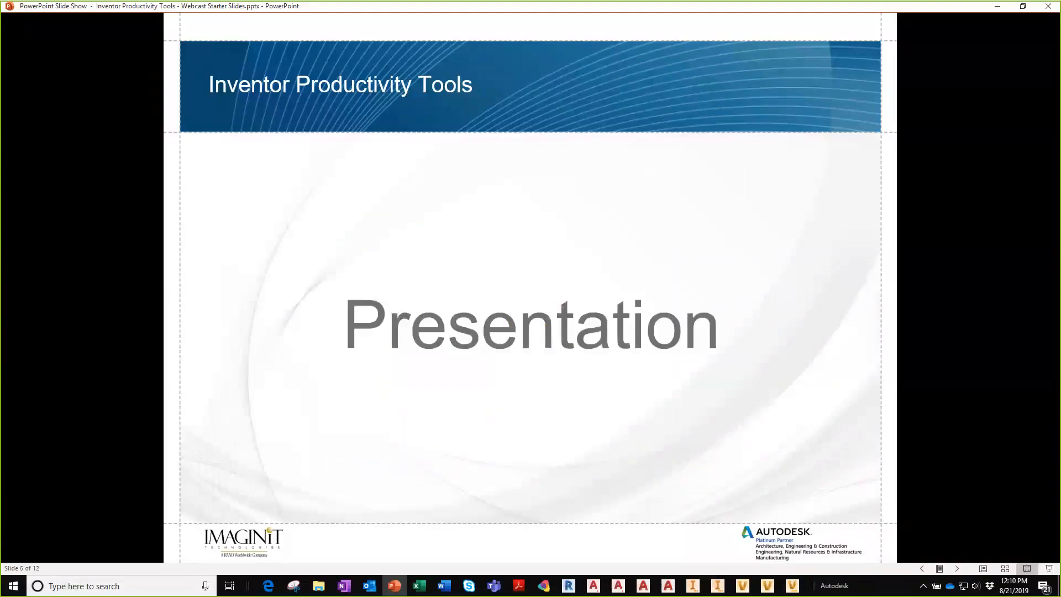
pyautogui.hotkey('alt', 'Tab')
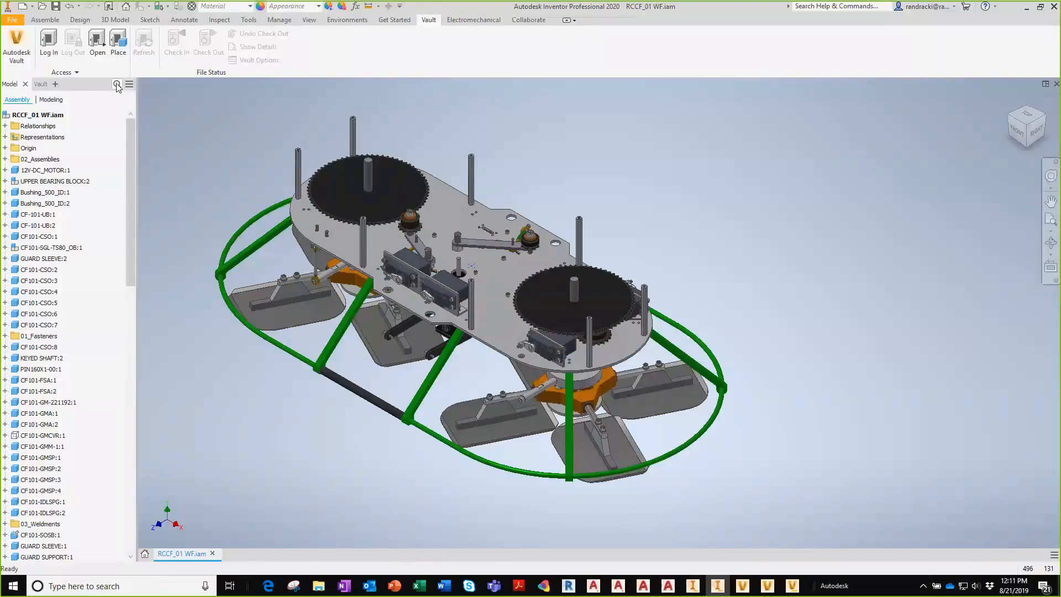
pyautogui.click(117, 86)
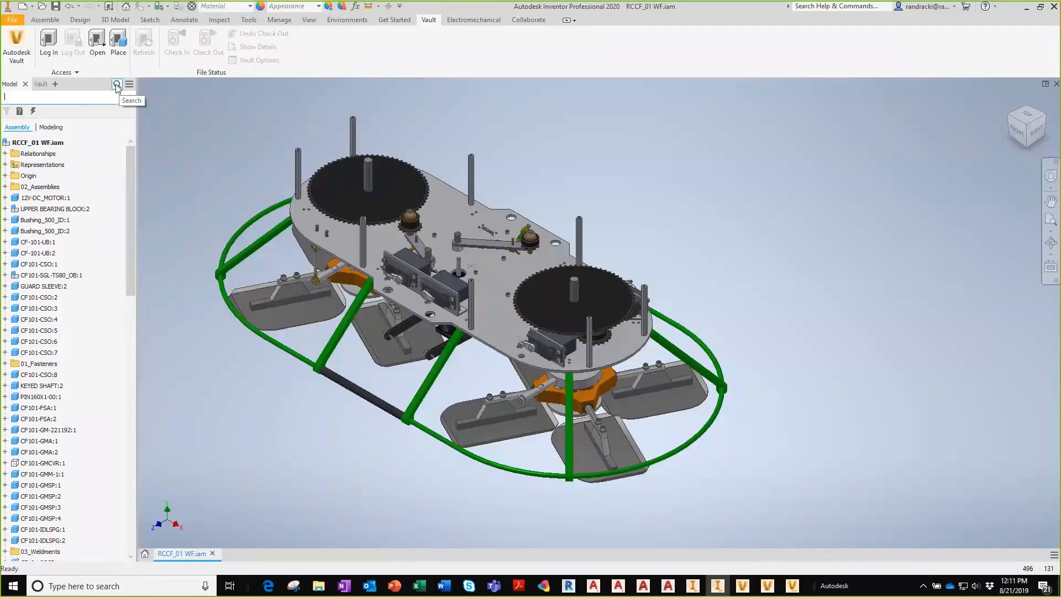
pyautogui.click(30, 95)
pyautogui.write('tr')
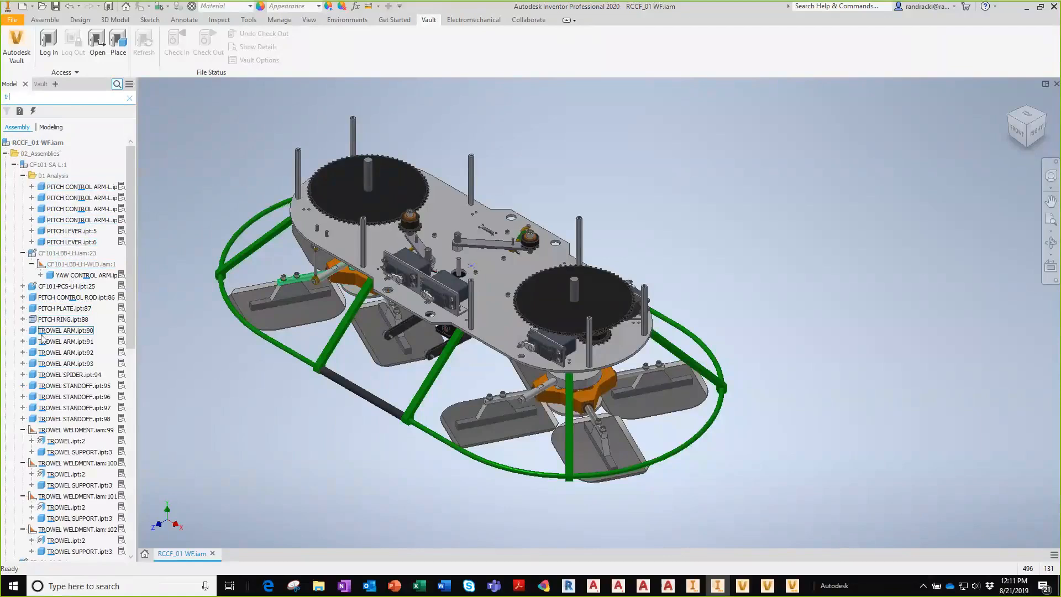
pyautogui.write('owel')
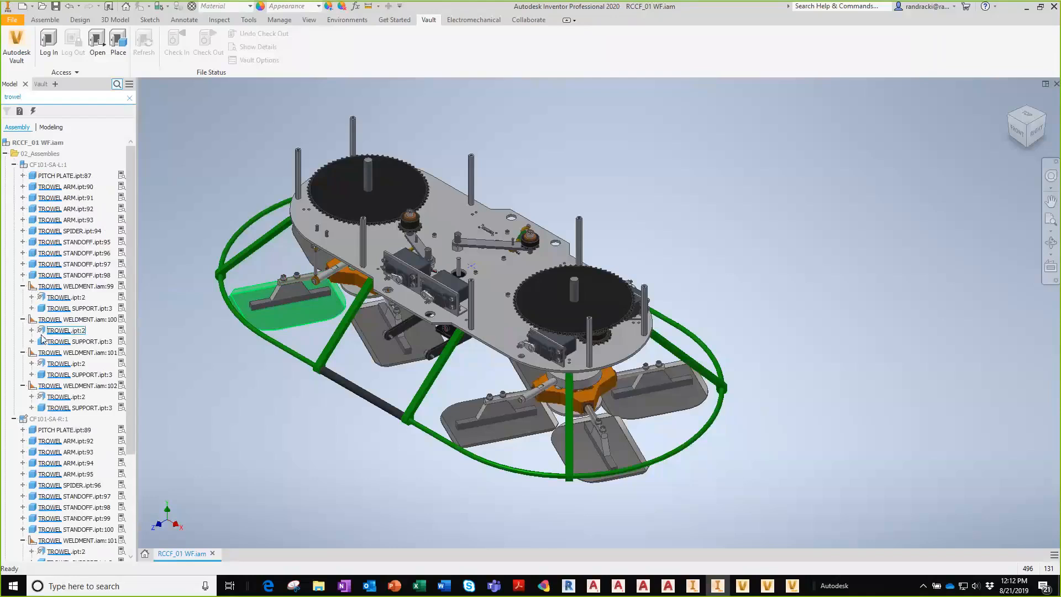
pyautogui.write(' ar')
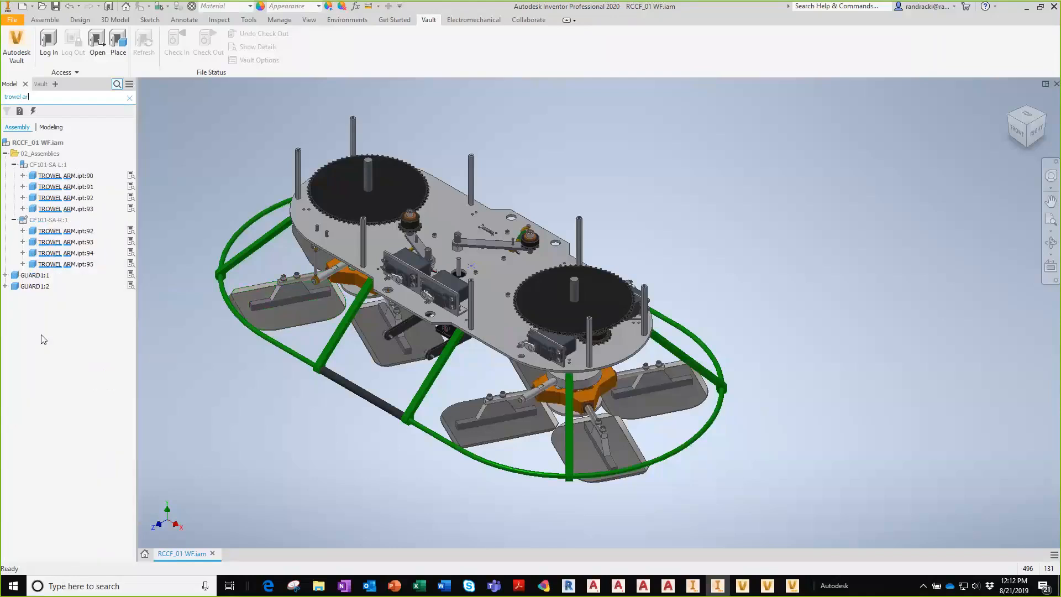
pyautogui.write('m')
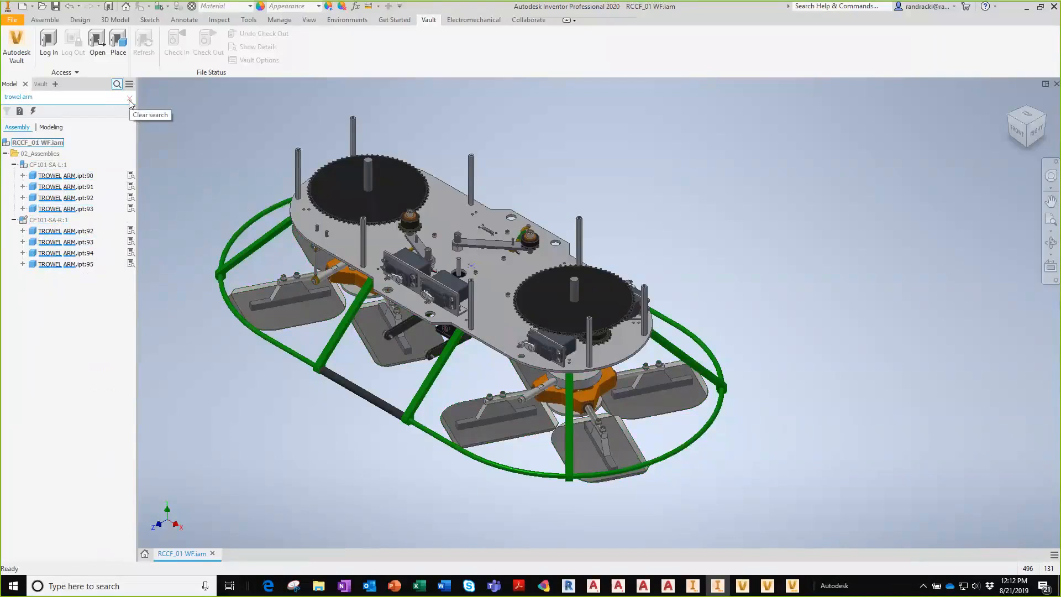
# Step: Search the model browser for "mate", and replace that search text with "10-24"
pyautogui.hotkey('ctrl', 'a')
pyautogui.write('mate')
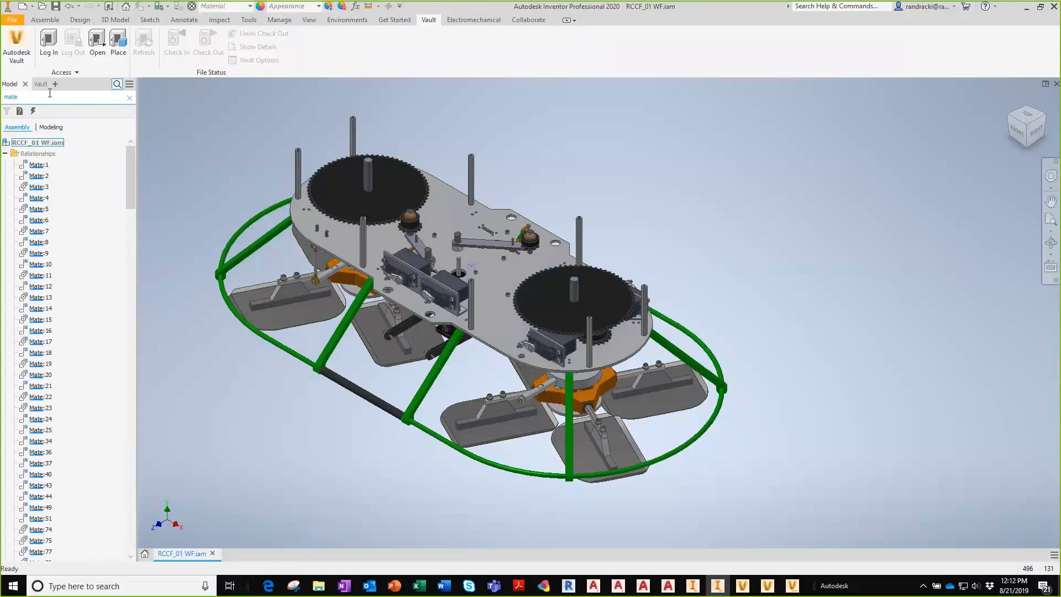
pyautogui.press('BackSpace')
pyautogui.press('BackSpace')
pyautogui.press('BackSpace')
pyautogui.press('BackSpace')
pyautogui.write('10-24')
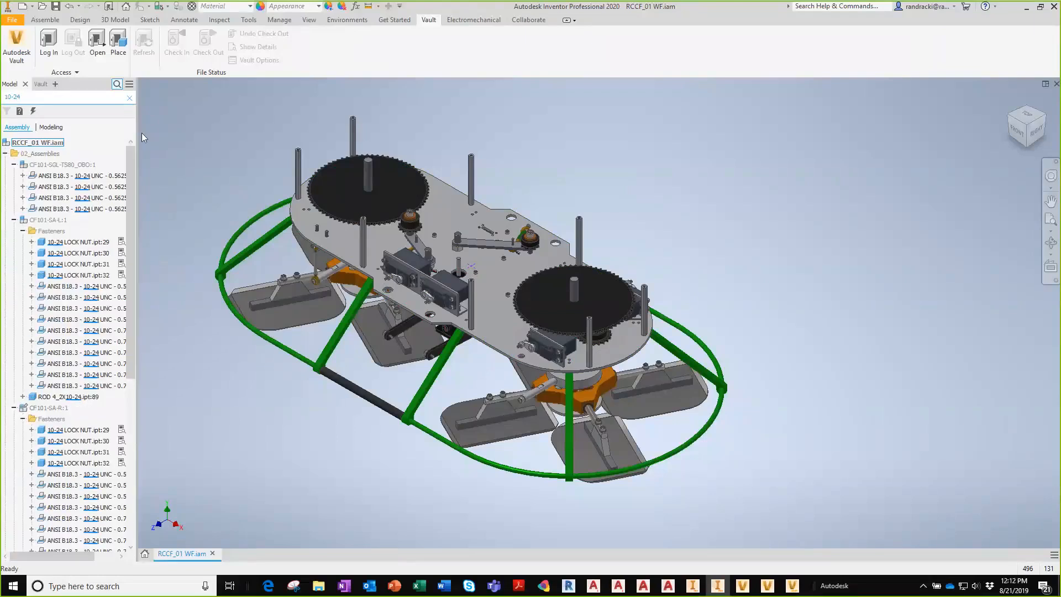
# Step: Widen the model browser and search it for "1/4", closing the browser search when done
pyautogui.moveTo(137, 134); pyautogui.dragTo(205, 141)
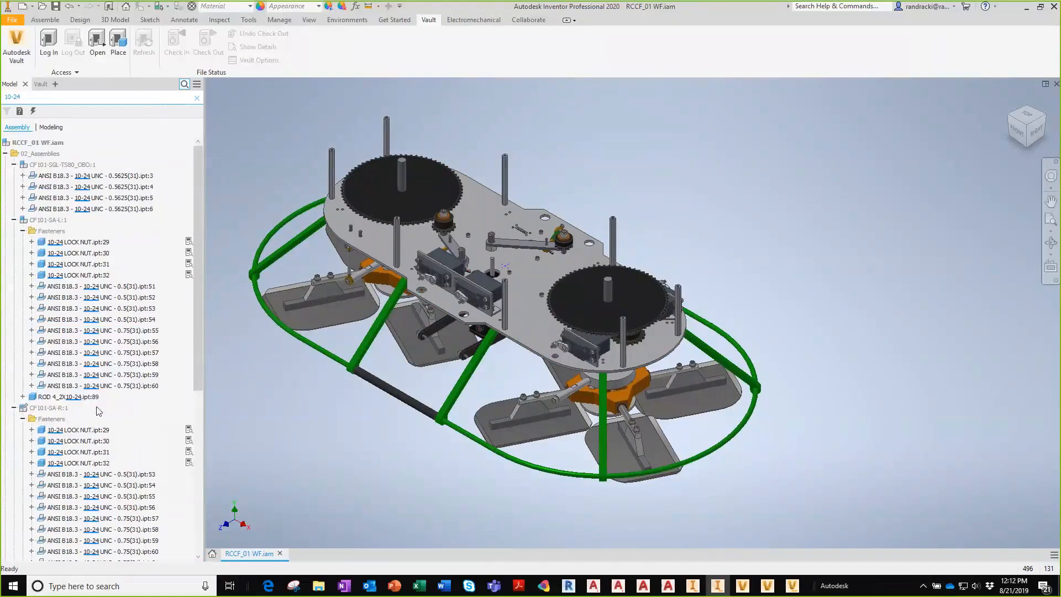
pyautogui.click(40, 96)
pyautogui.write('1/')
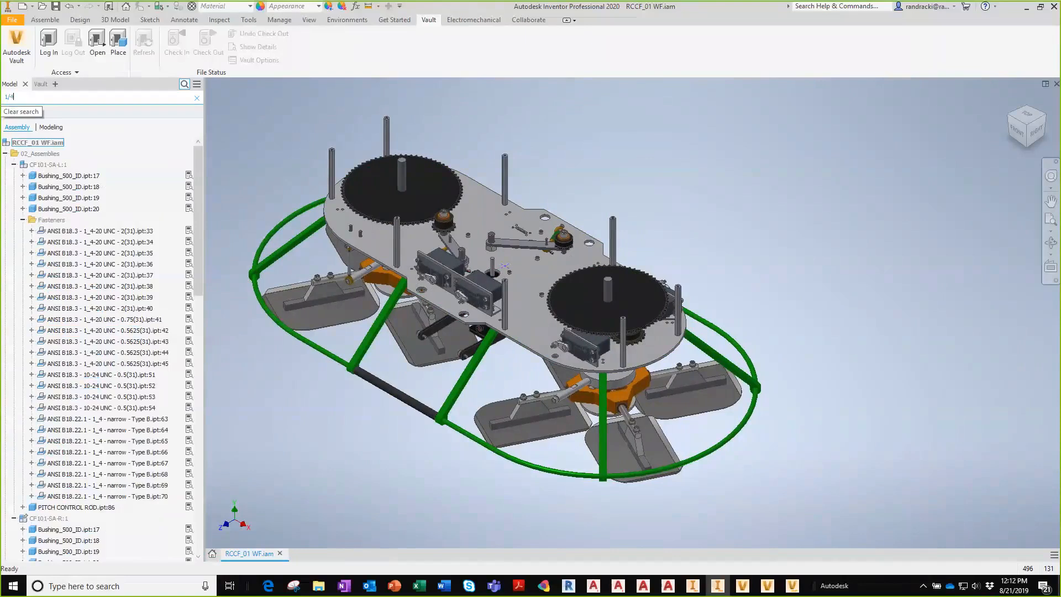
pyautogui.write('4')
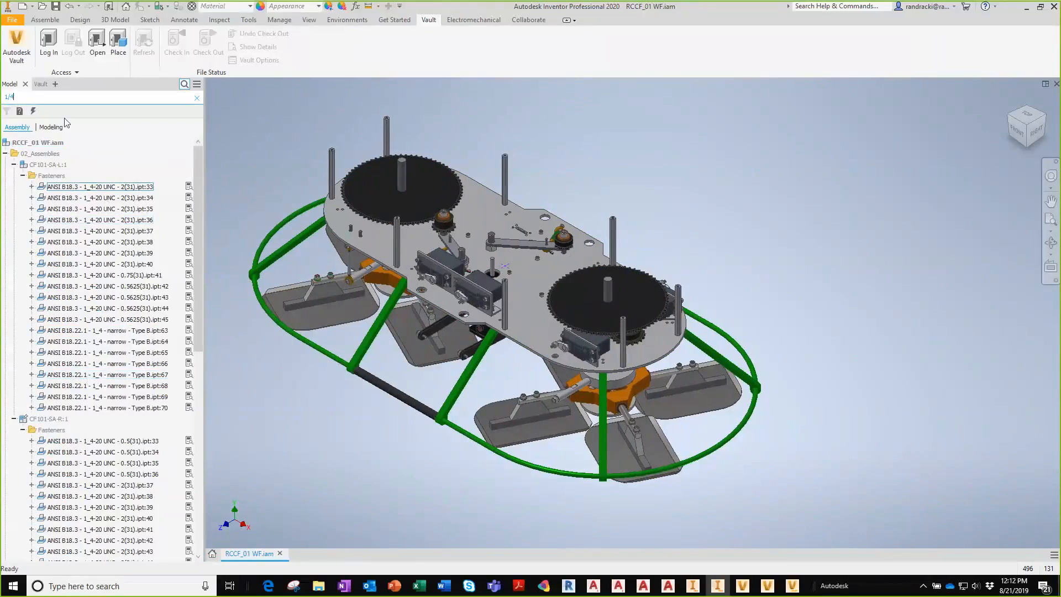
pyautogui.click(196, 99)
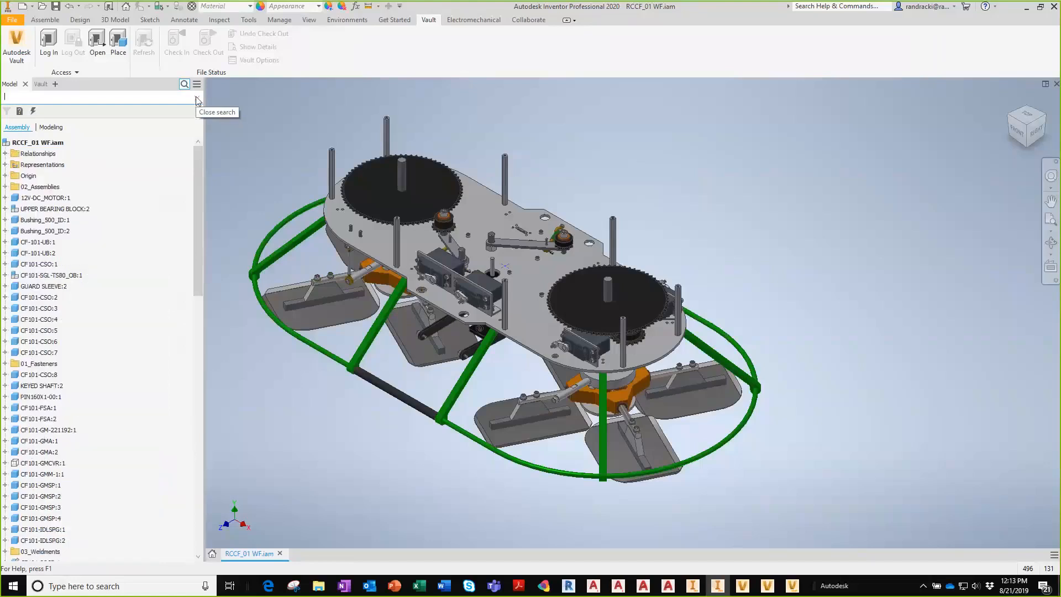
pyautogui.click(198, 101)
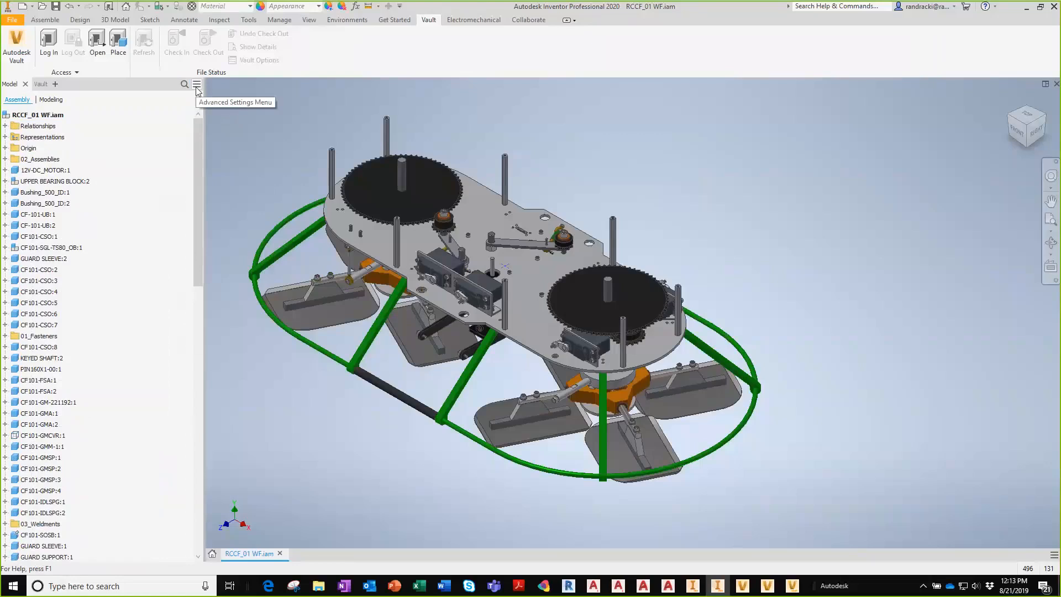
# Step: Open the Find Assembly Components dialog, place it beside the model browser, and choose Components as the type to look for
pyautogui.click(197, 85)
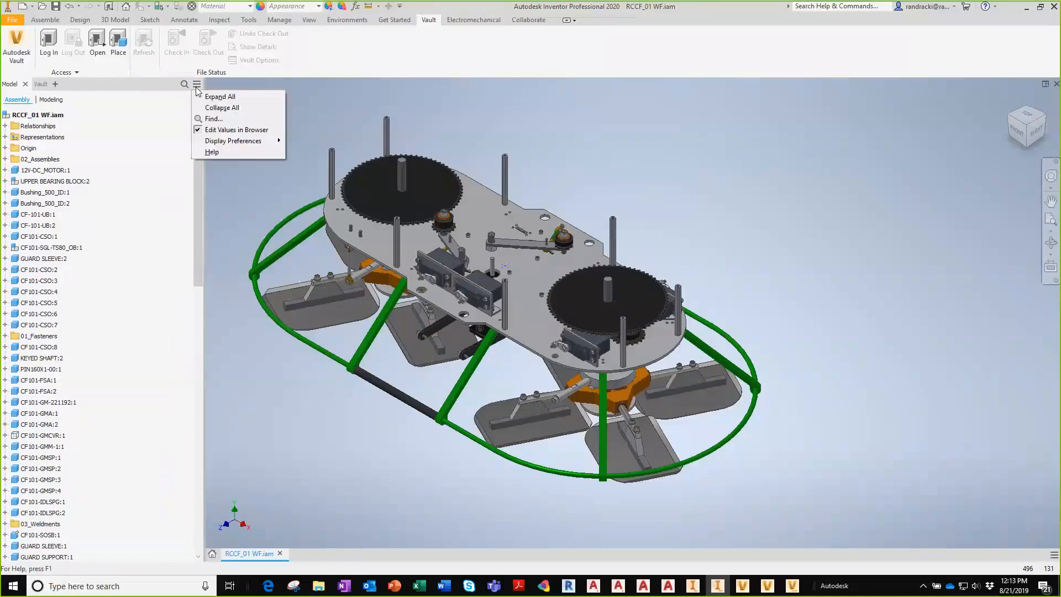
pyautogui.click(211, 119)
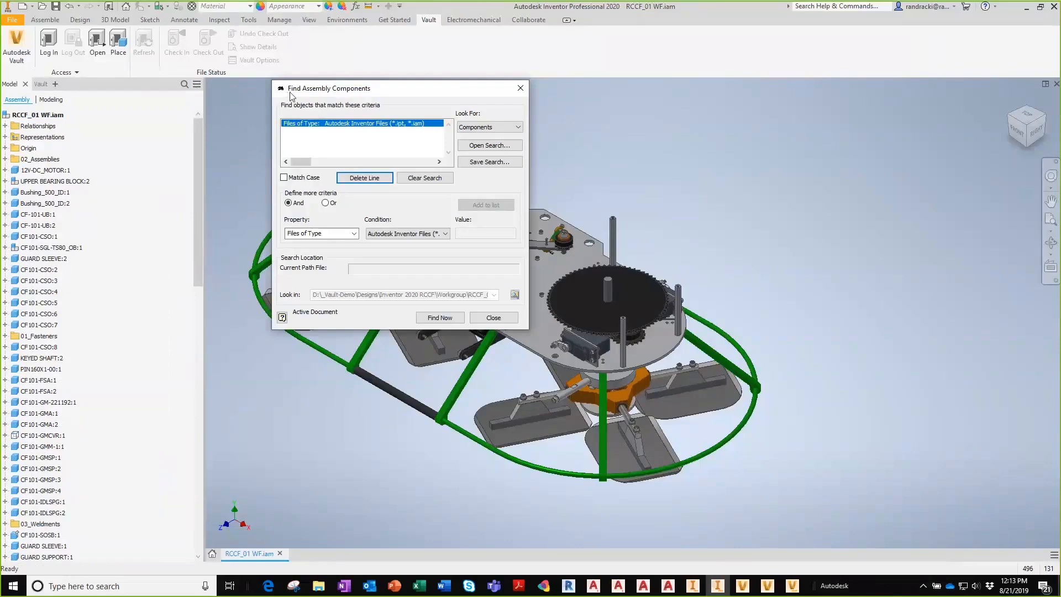
pyautogui.moveTo(290, 95); pyautogui.dragTo(224, 98)
pyautogui.click(425, 130)
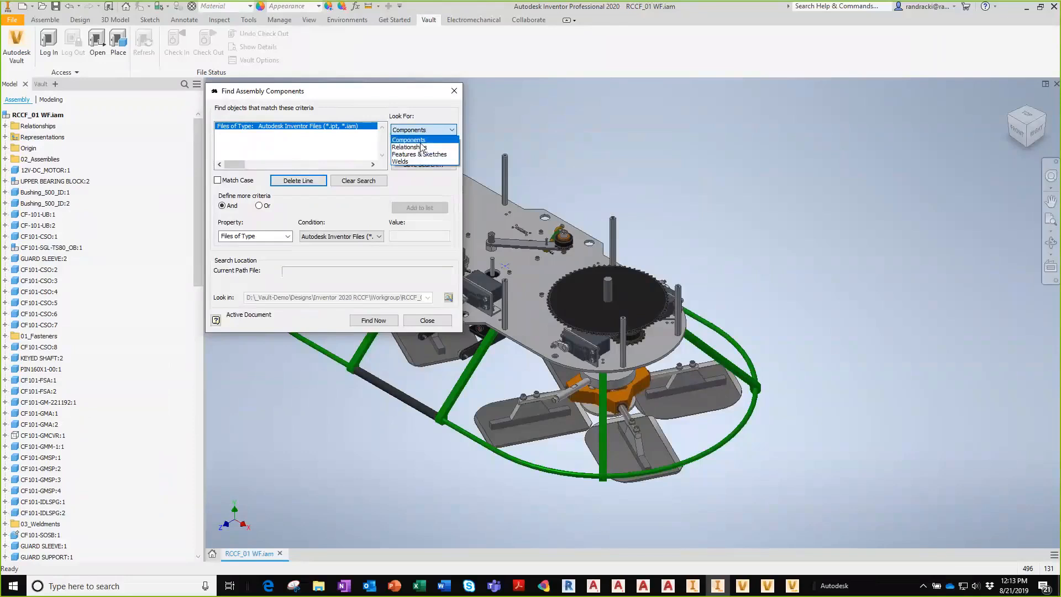
pyautogui.click(421, 142)
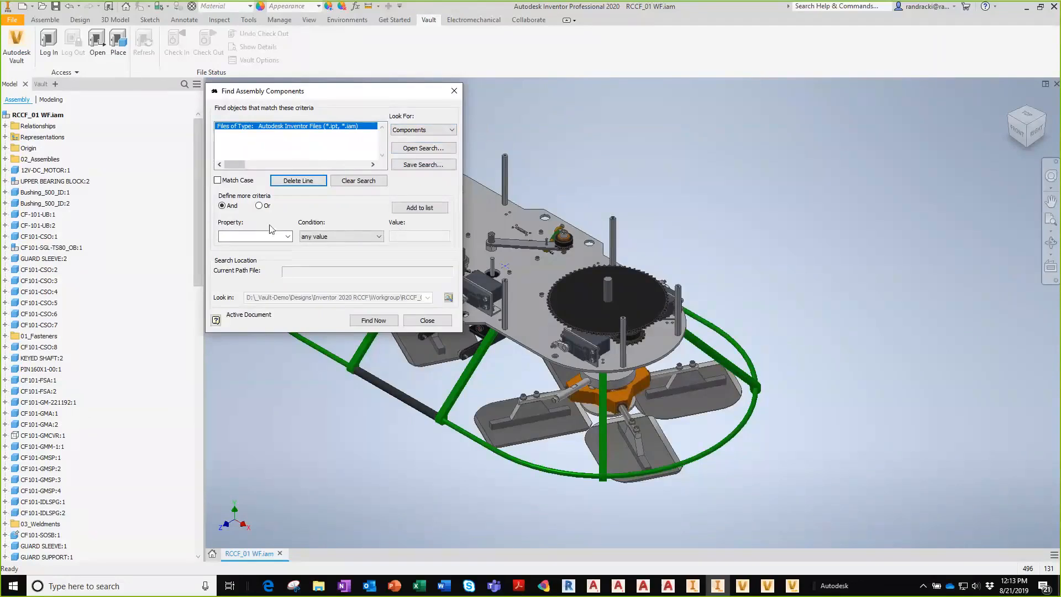
# Step: Add a find criterion requiring the Comments property to include "support"
pyautogui.click(288, 238)
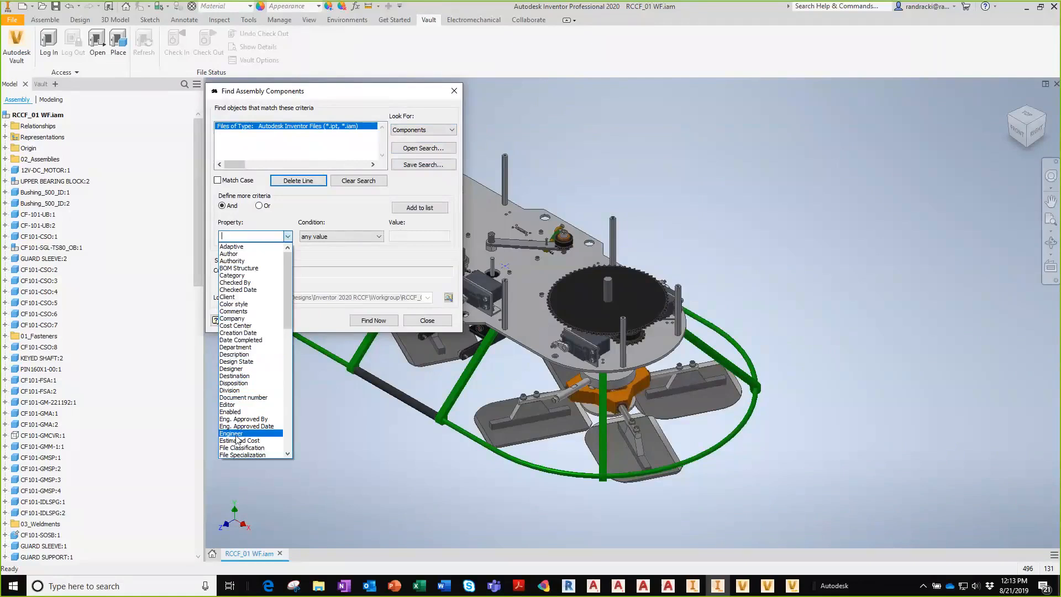
pyautogui.click(256, 311)
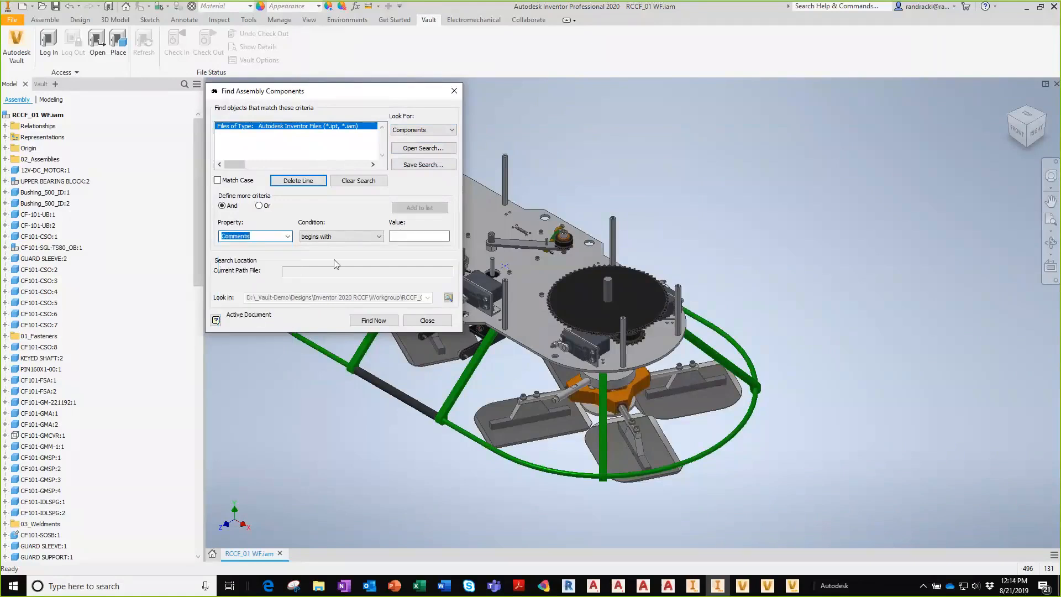
pyautogui.click(379, 238)
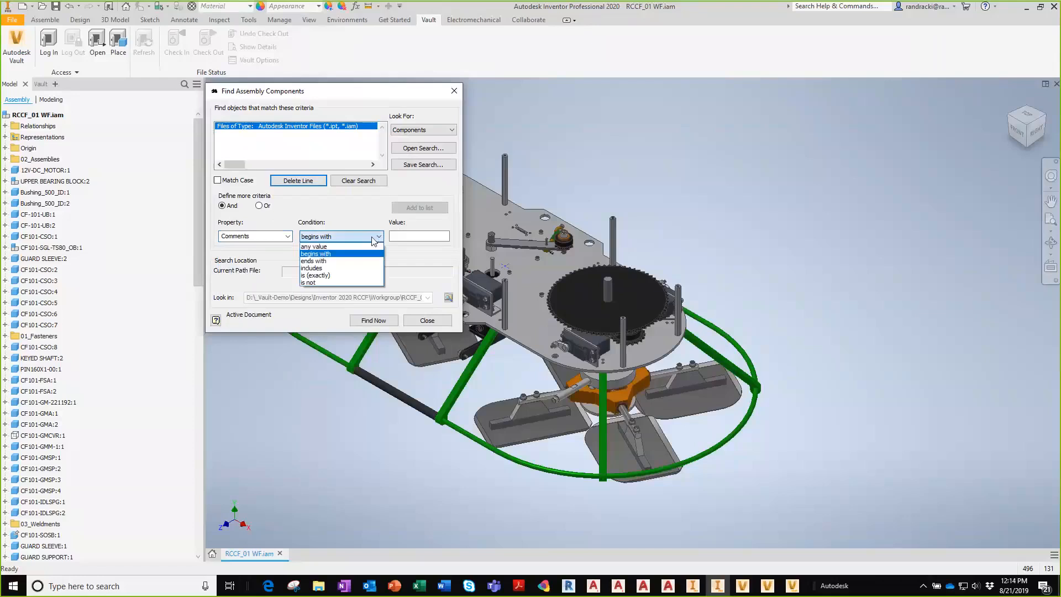
pyautogui.click(320, 268)
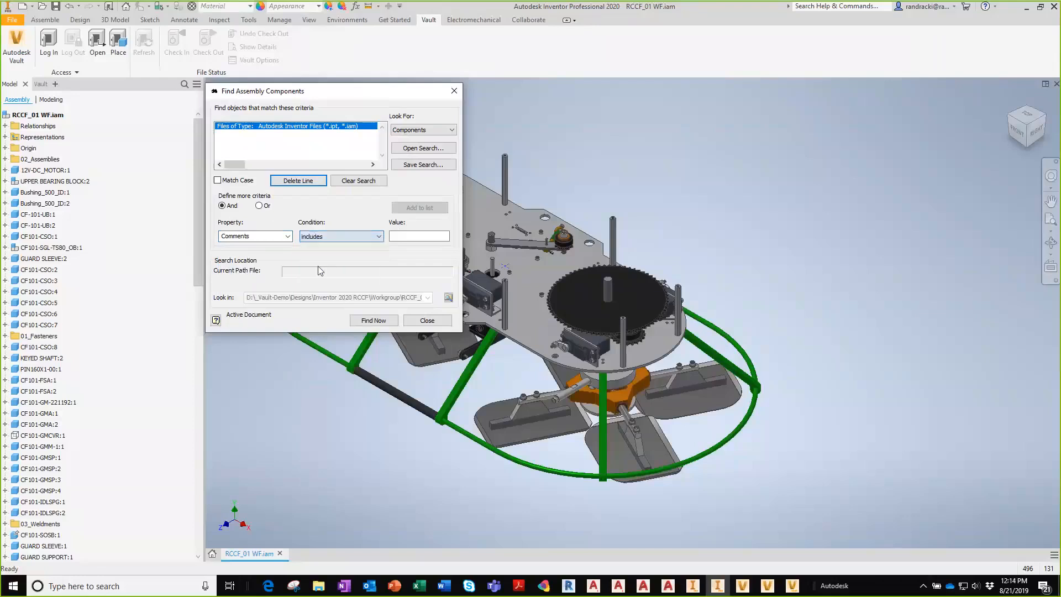
pyautogui.click(408, 235)
pyautogui.write('supp')
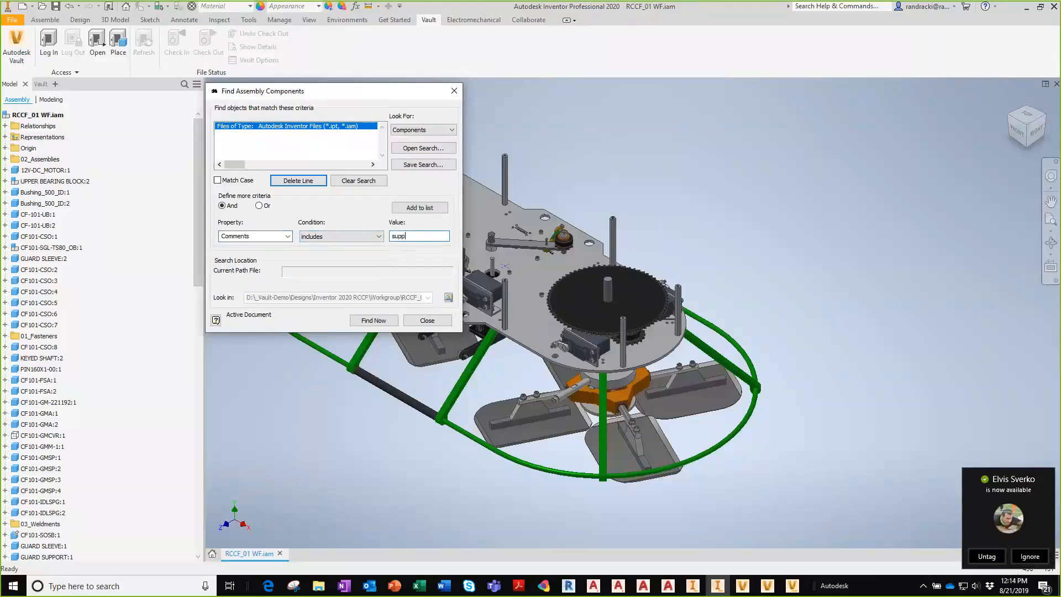
pyautogui.write('ort')
pyautogui.click(426, 206)
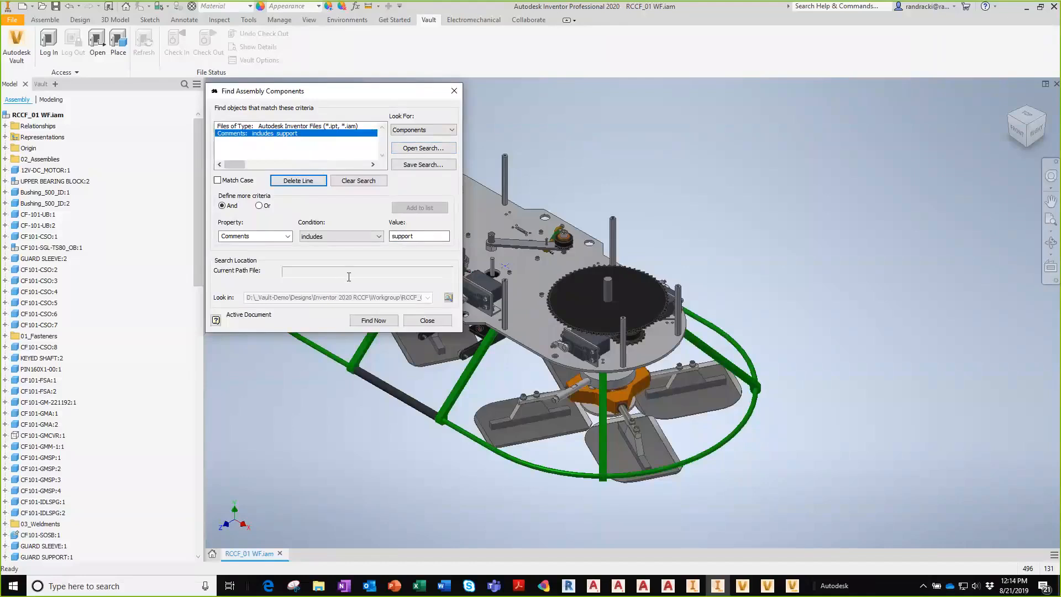
# Step: Run the component search, expand CF101-CSO:1 in the browser, and close the find dialog
pyautogui.click(379, 323)
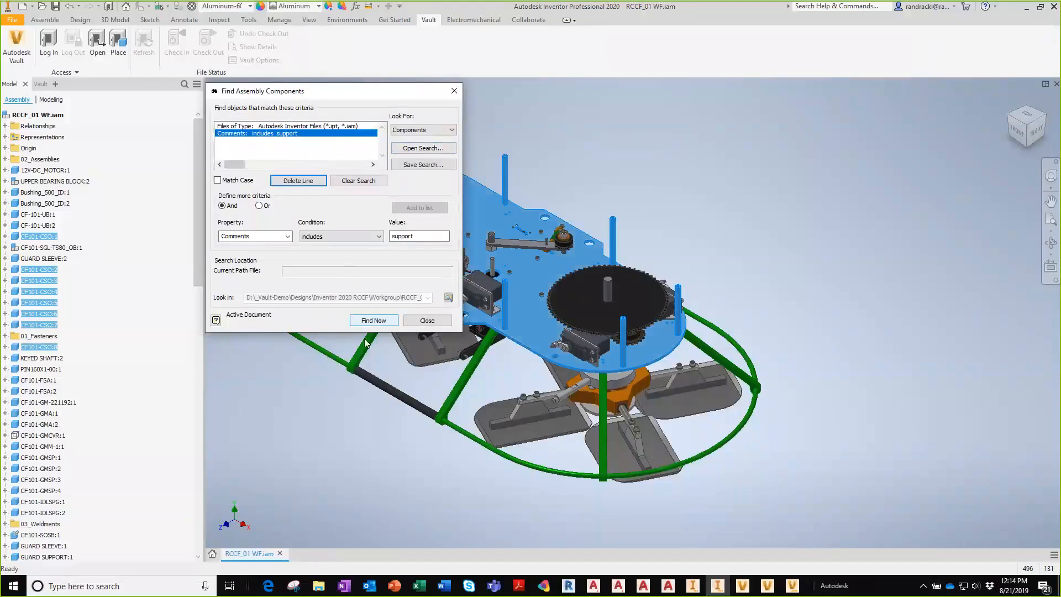
pyautogui.keyDown('shift'); pyautogui.moveTo(410, 439); pyautogui.dragTo(658, 416, button='middle'); pyautogui.keyUp('shift')
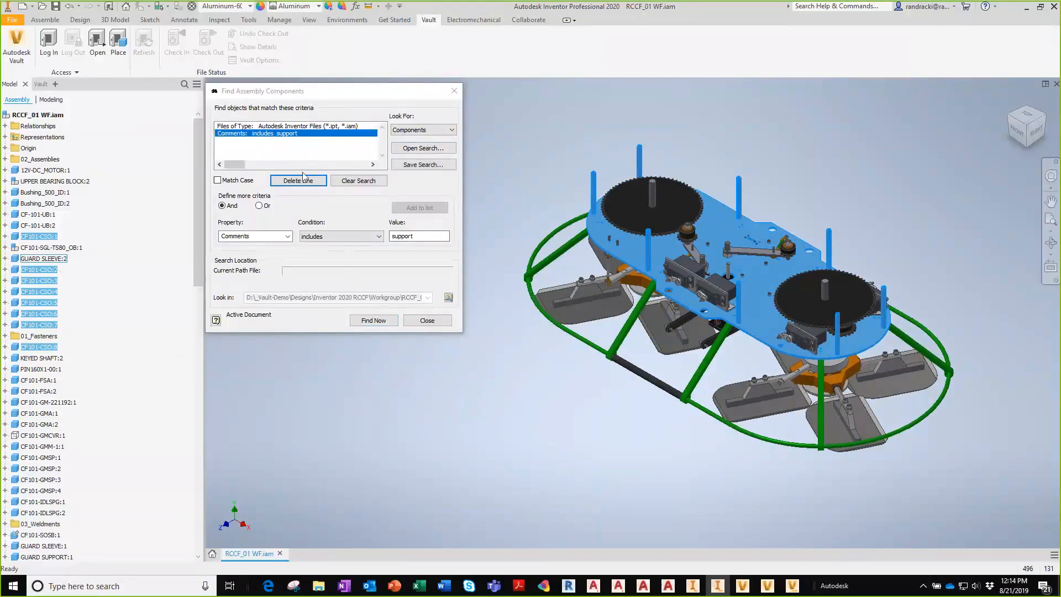
pyautogui.click(5, 237)
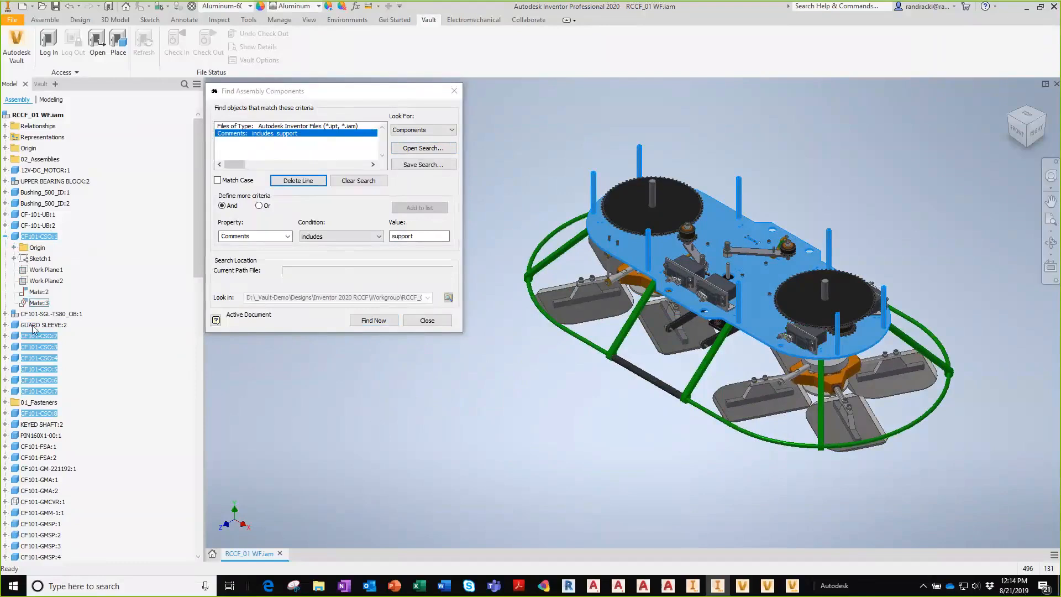
pyautogui.rightClick(32, 241)
pyautogui.click(427, 324)
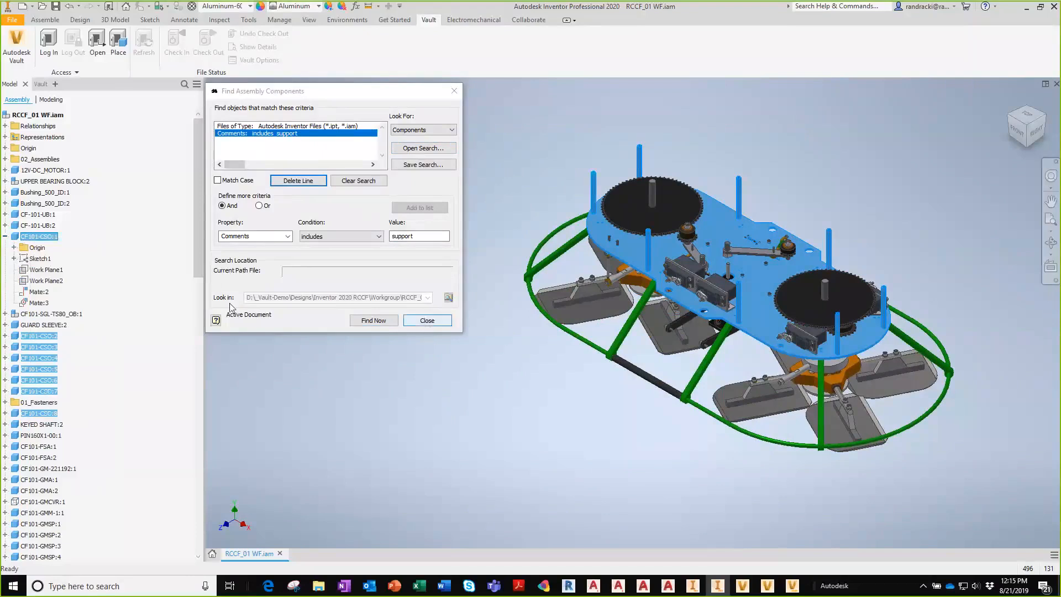
pyautogui.click(427, 321)
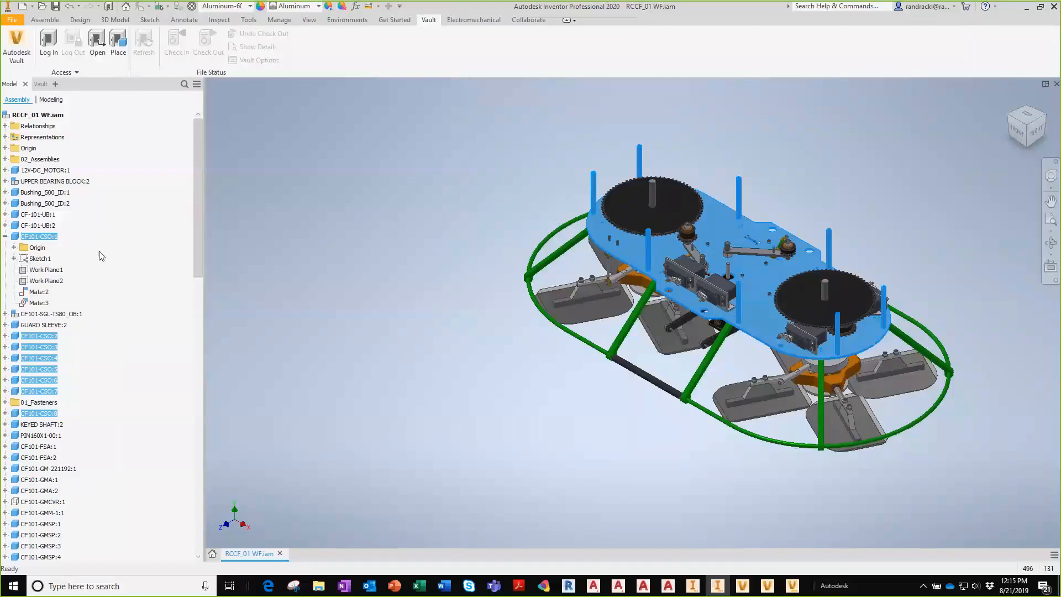
# Step: Select only CF101-CSO:1 in the browser and open its part file in its own document
pyautogui.rightClick(39, 239)
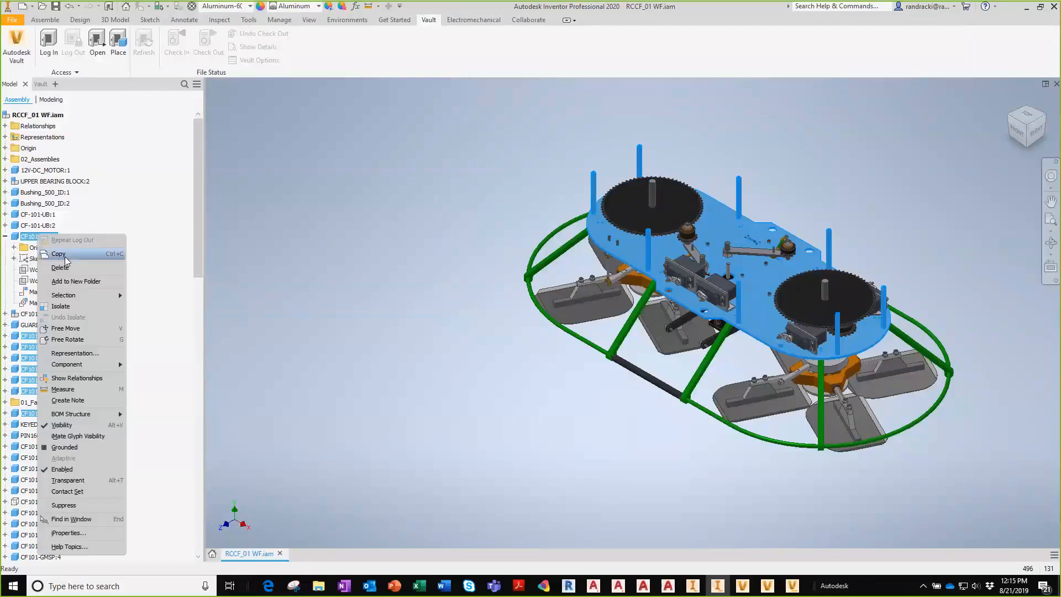
pyautogui.click(180, 357)
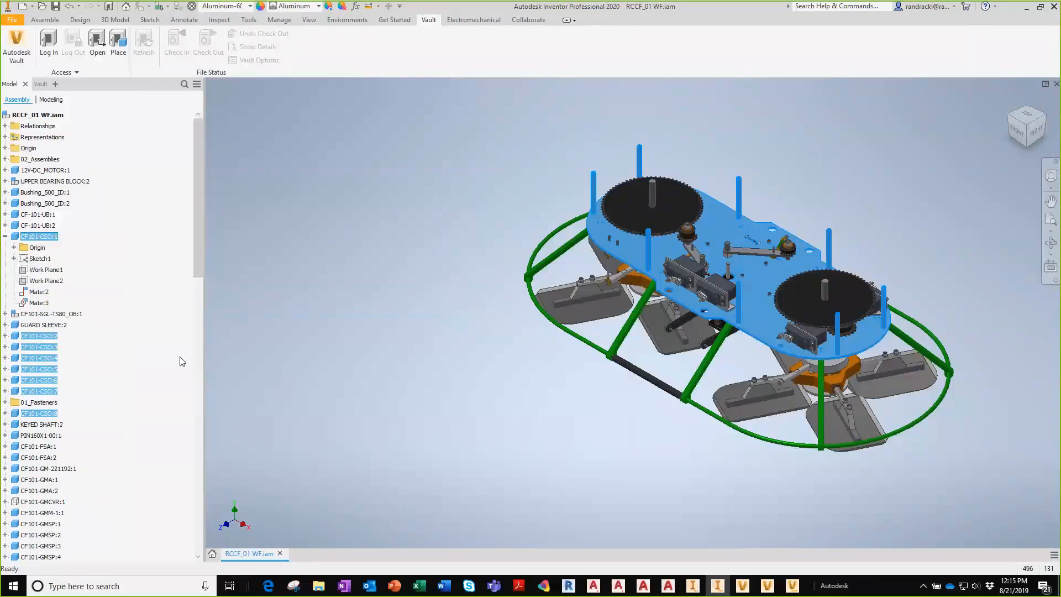
pyautogui.click(53, 314)
pyautogui.click(51, 237)
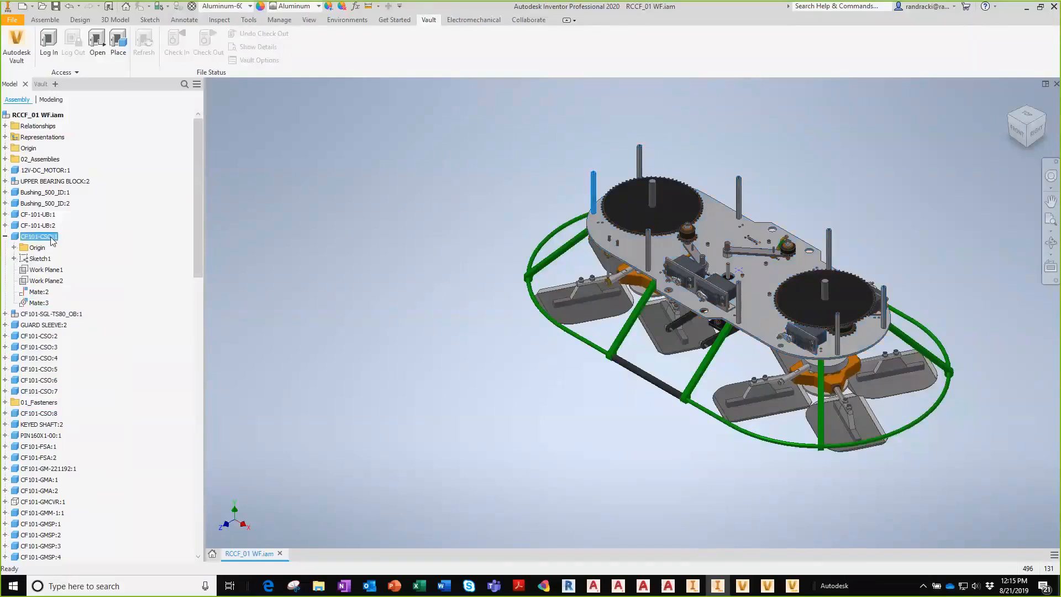
pyautogui.rightClick(51, 238)
pyautogui.click(77, 238)
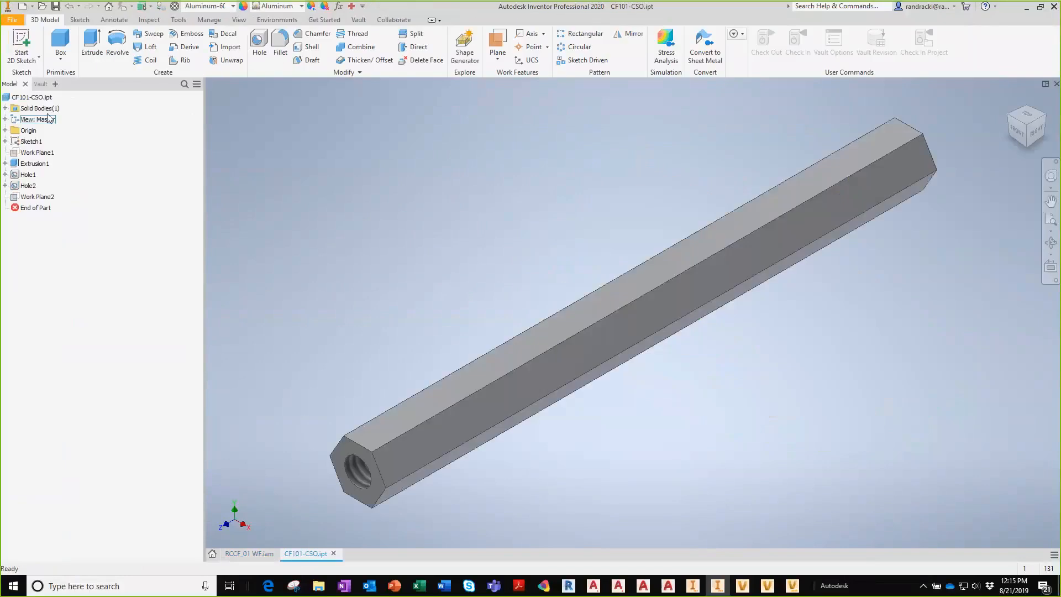
# Step: Check the Comments entry in the summary iProperties of CF101-CSO.ipt and close the part document
pyautogui.rightClick(43, 98)
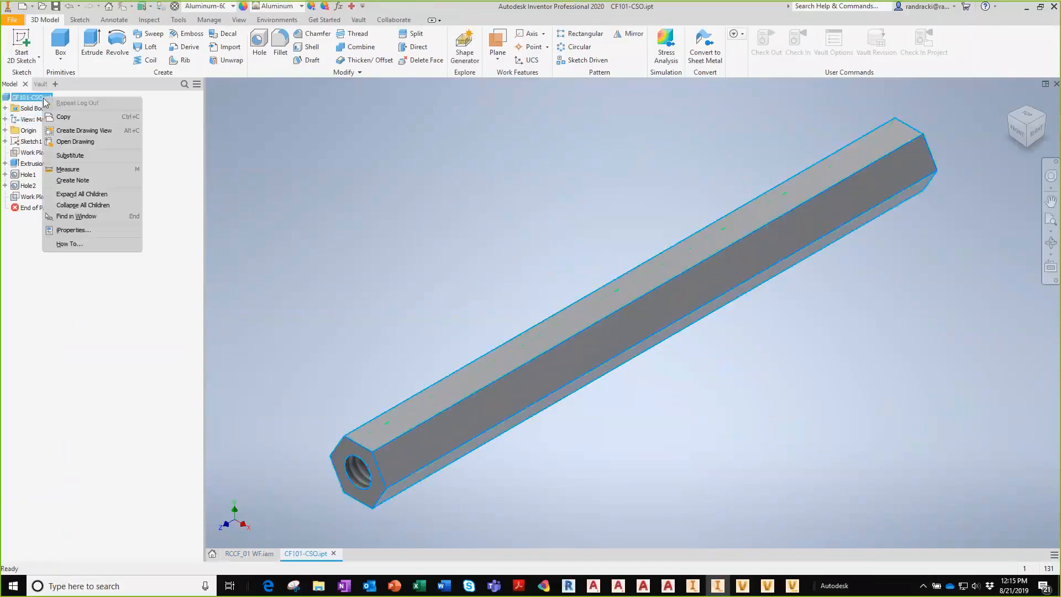
pyautogui.click(74, 230)
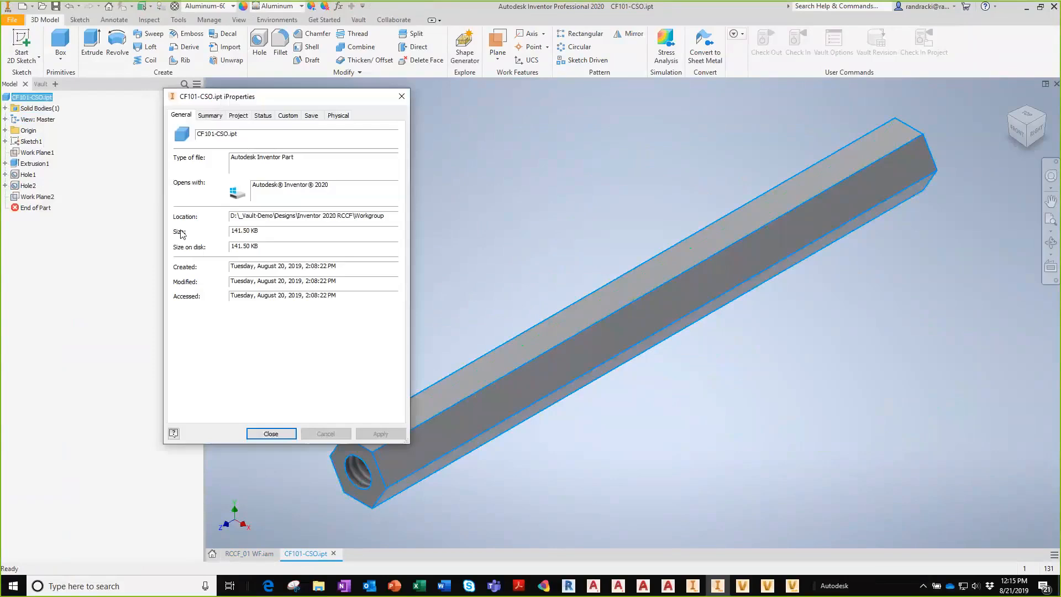
pyautogui.click(213, 117)
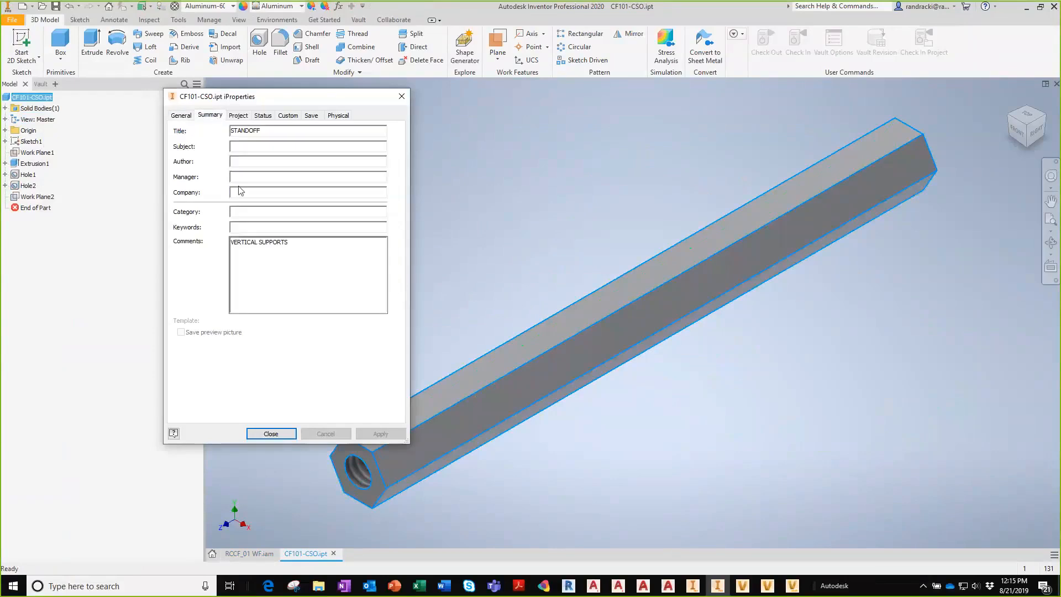
pyautogui.moveTo(291, 239); pyautogui.dragTo(229, 247)
pyautogui.click(267, 435)
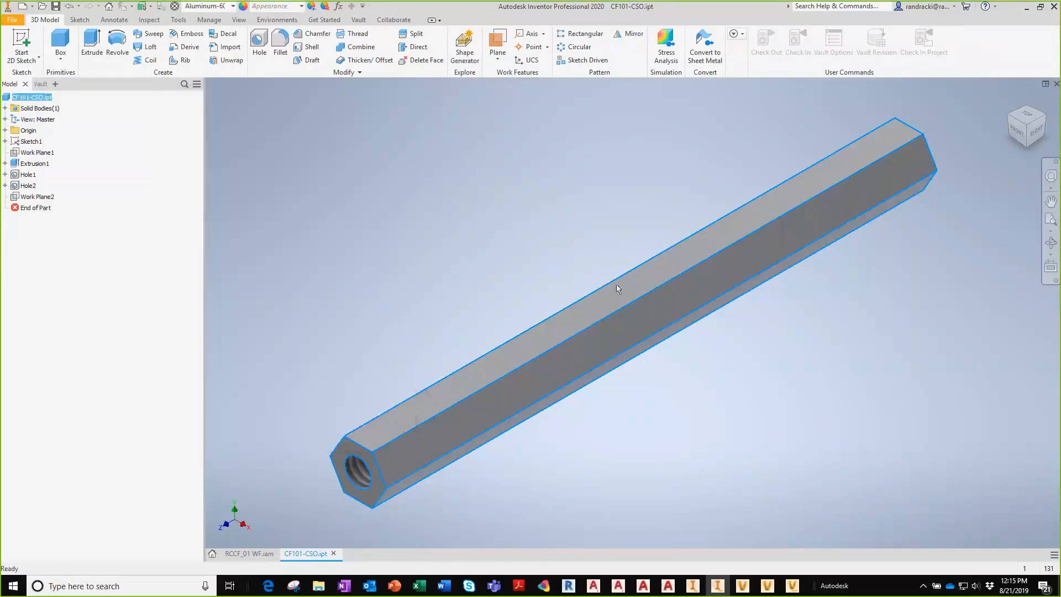
pyautogui.click(1056, 84)
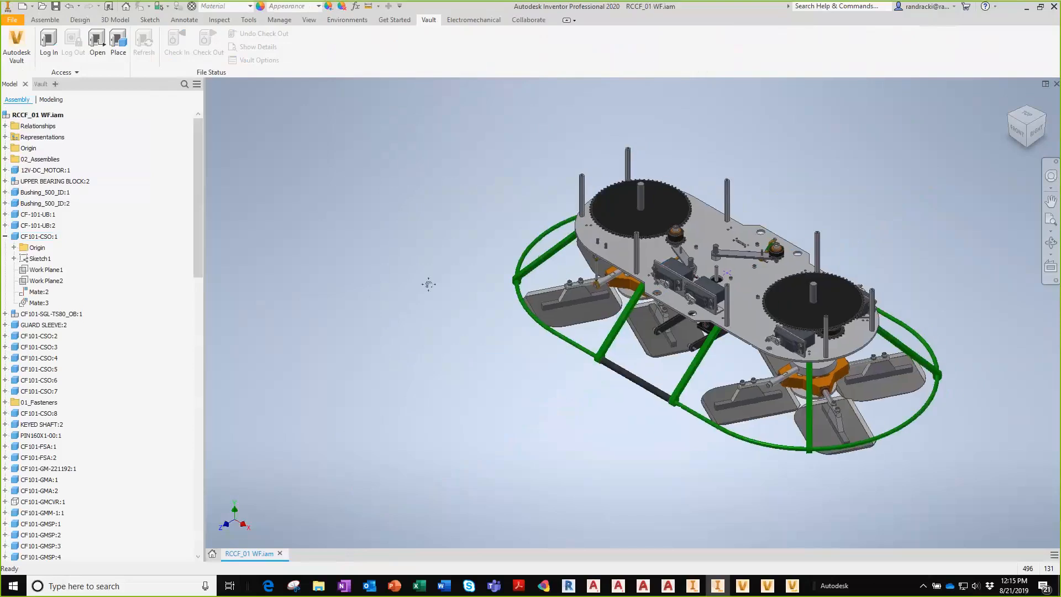
# Step: Create a new empty folder in the RCCF_01 WF assembly's browser, agreeing to open the Vault database
pyautogui.moveTo(428, 284); pyautogui.dragTo(244, 262, button='middle')
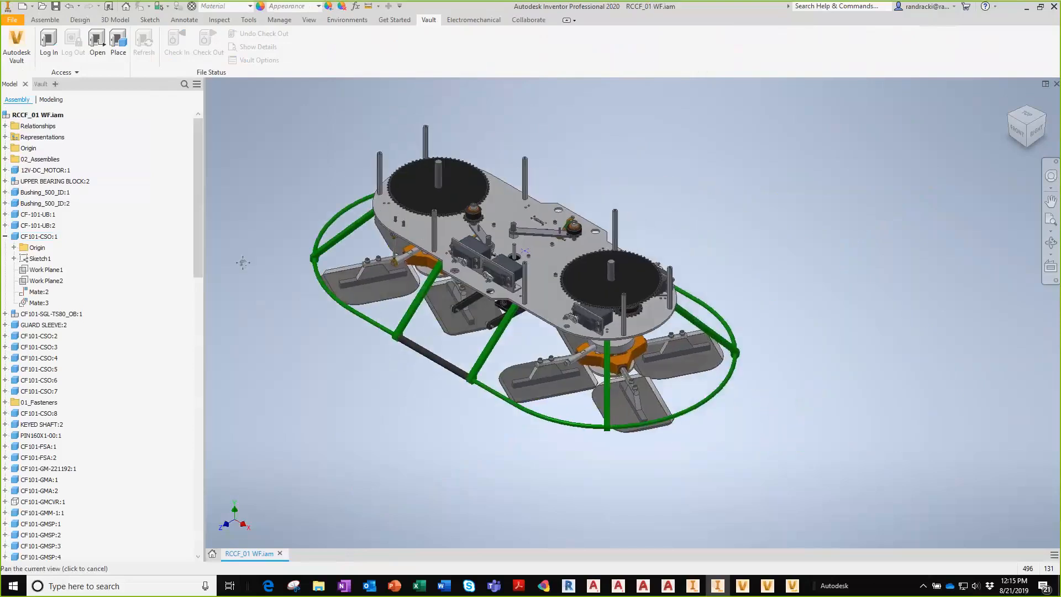
pyautogui.moveTo(751, 406); pyautogui.dragTo(687, 406, button='middle')
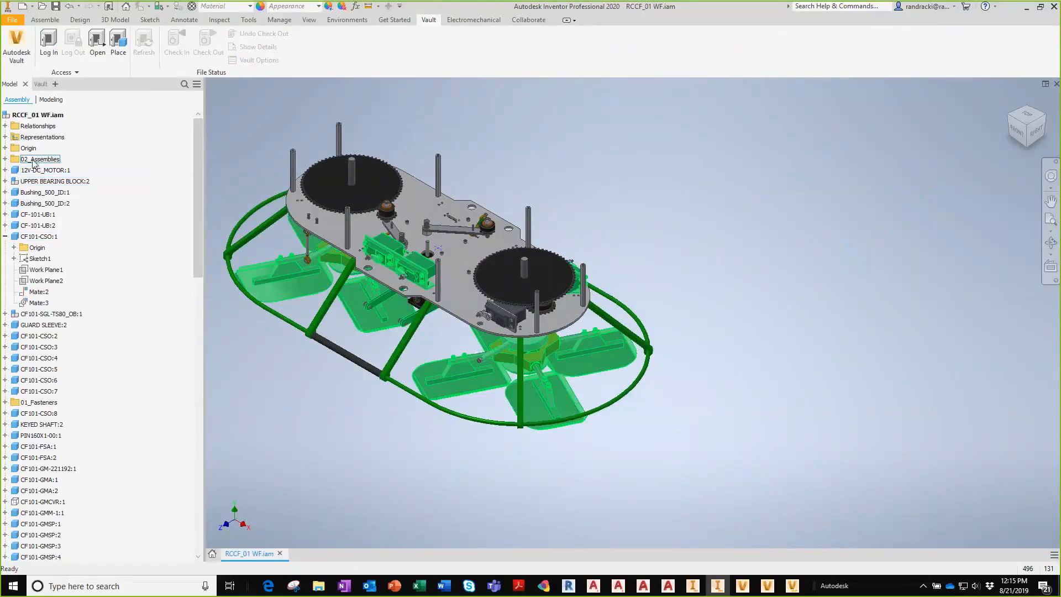
pyautogui.rightClick(123, 159)
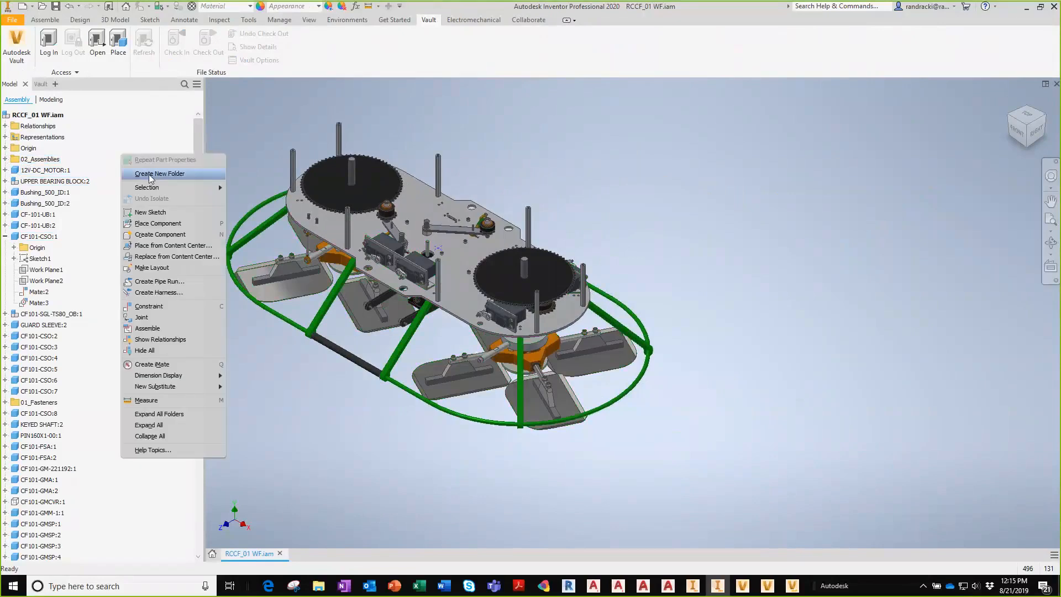
pyautogui.click(148, 174)
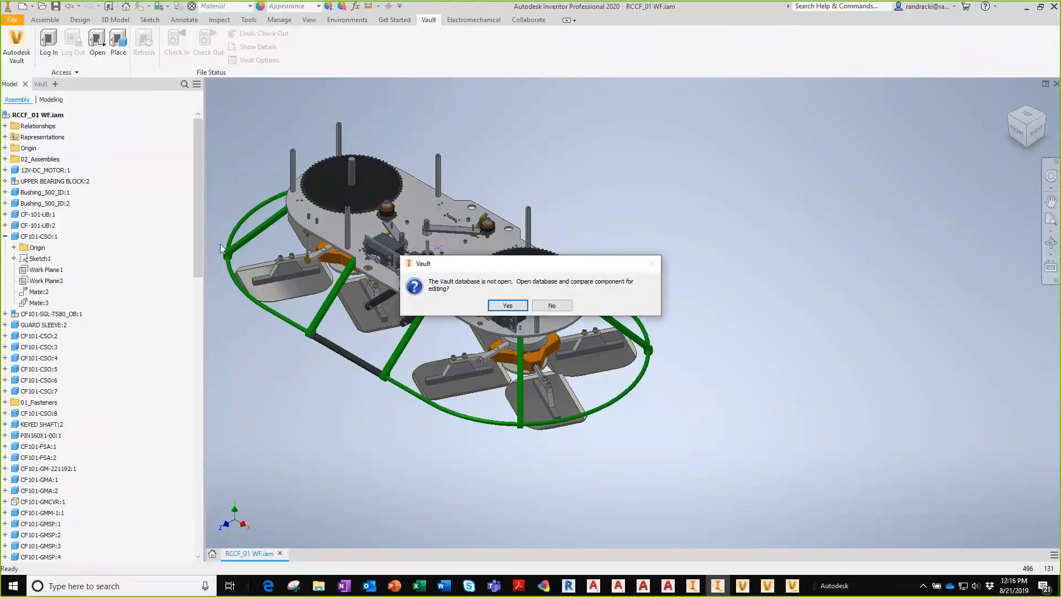
pyautogui.click(508, 306)
pyautogui.click(491, 344)
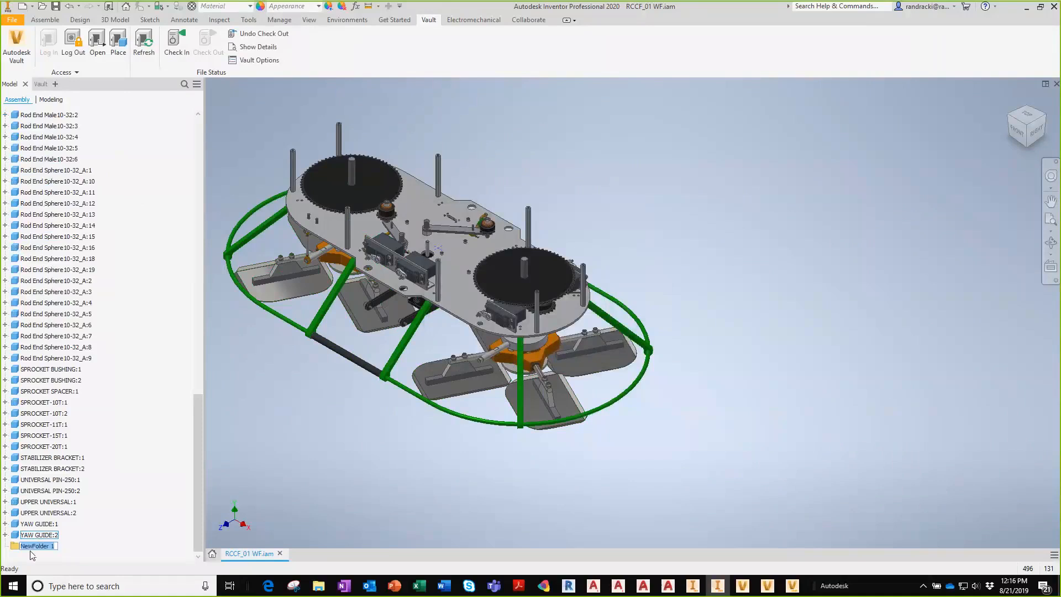
pyautogui.press('Return')
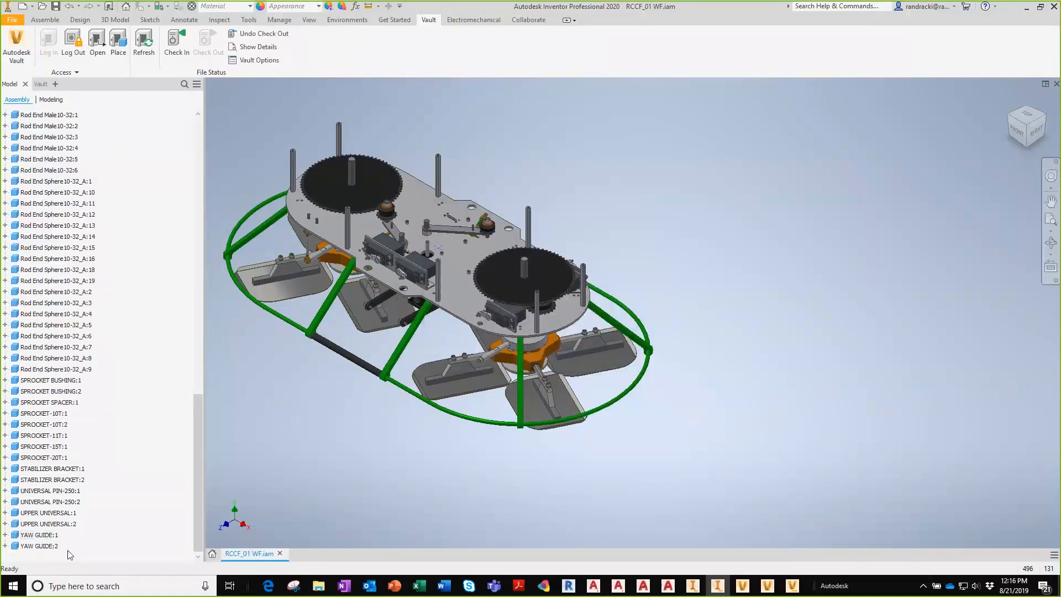
# Step: Add all Rod End Sphere10-32_A occurrences to a new browser folder named "Rod ends" and expand the folder
pyautogui.moveTo(202, 499); pyautogui.dragTo(209, 427)
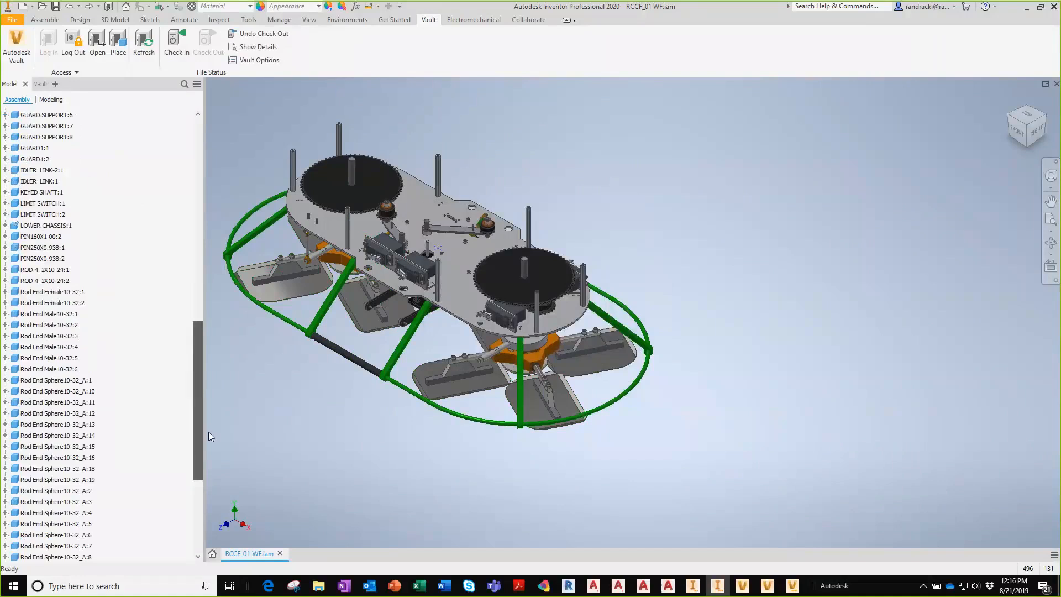
pyautogui.scroll(-3, 198, 450)
pyautogui.click(71, 282)
pyautogui.click(70, 281)
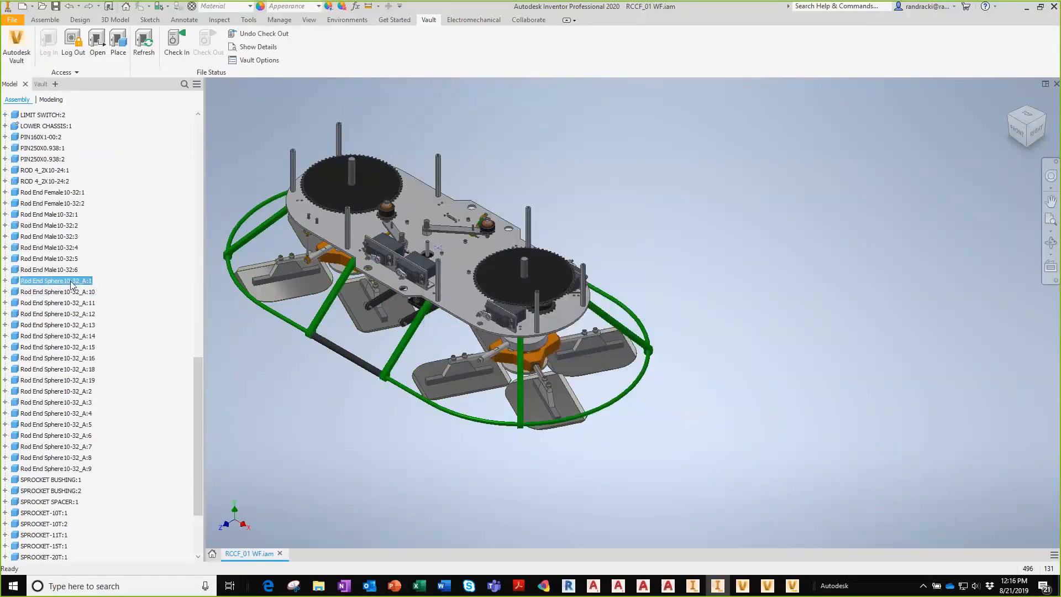
pyautogui.keyDown('shift'); pyautogui.click(58, 468); pyautogui.keyUp('shift')
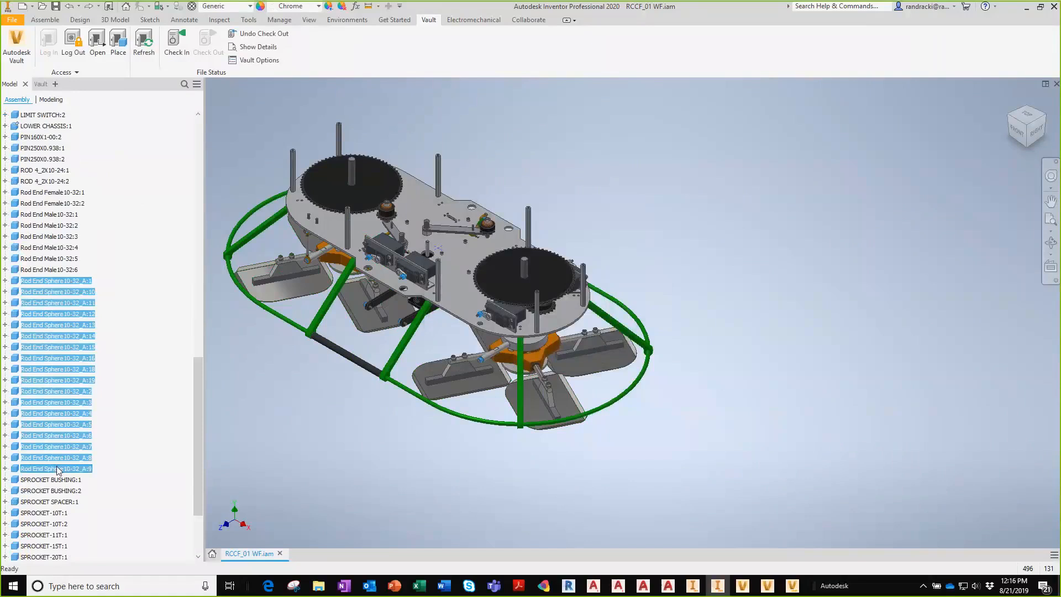
pyautogui.rightClick(109, 320)
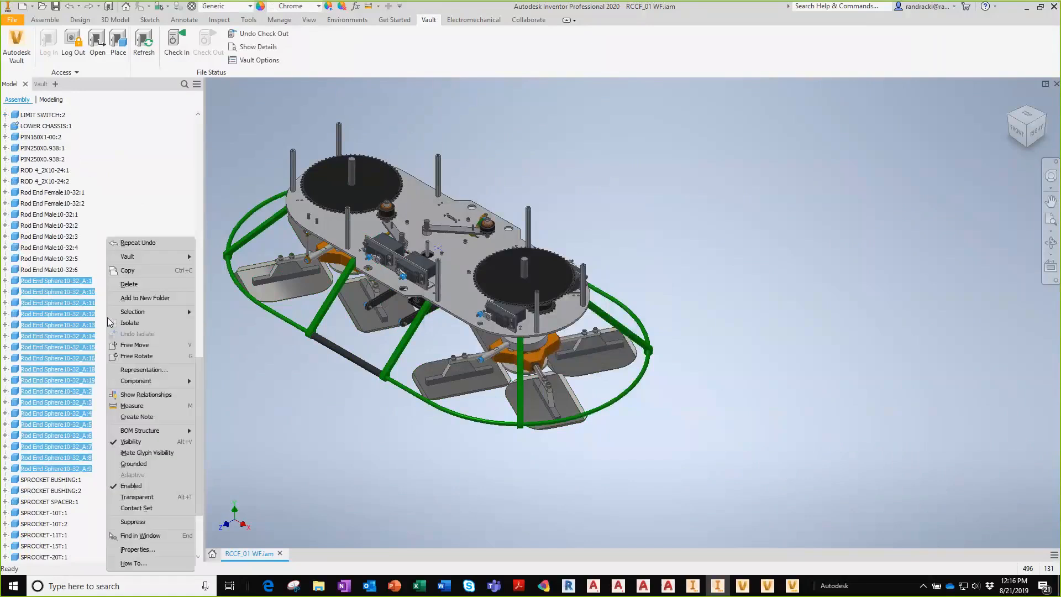
pyautogui.click(145, 298)
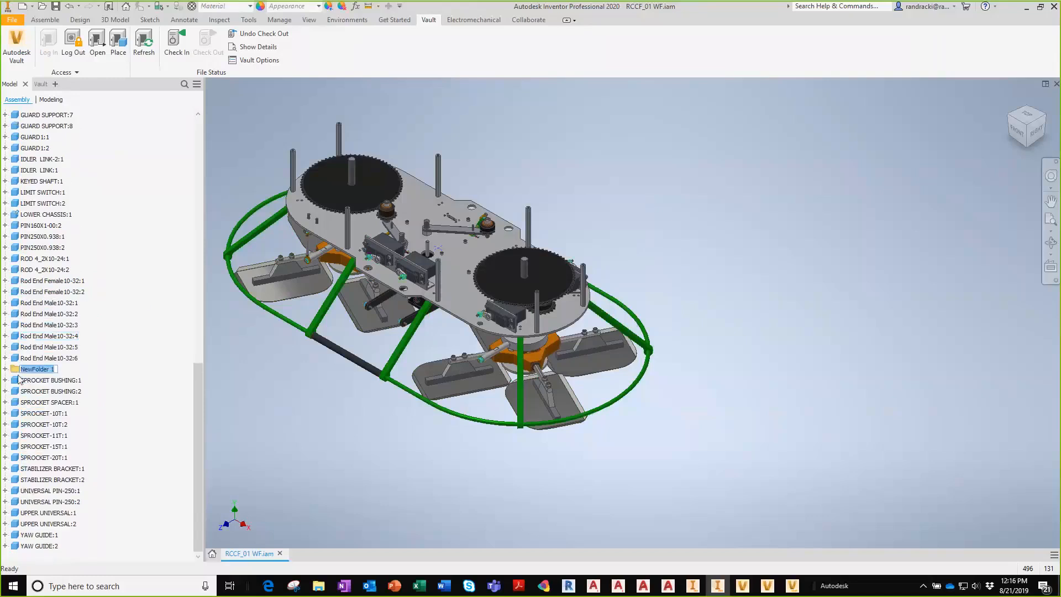
pyautogui.write('RodEnds')
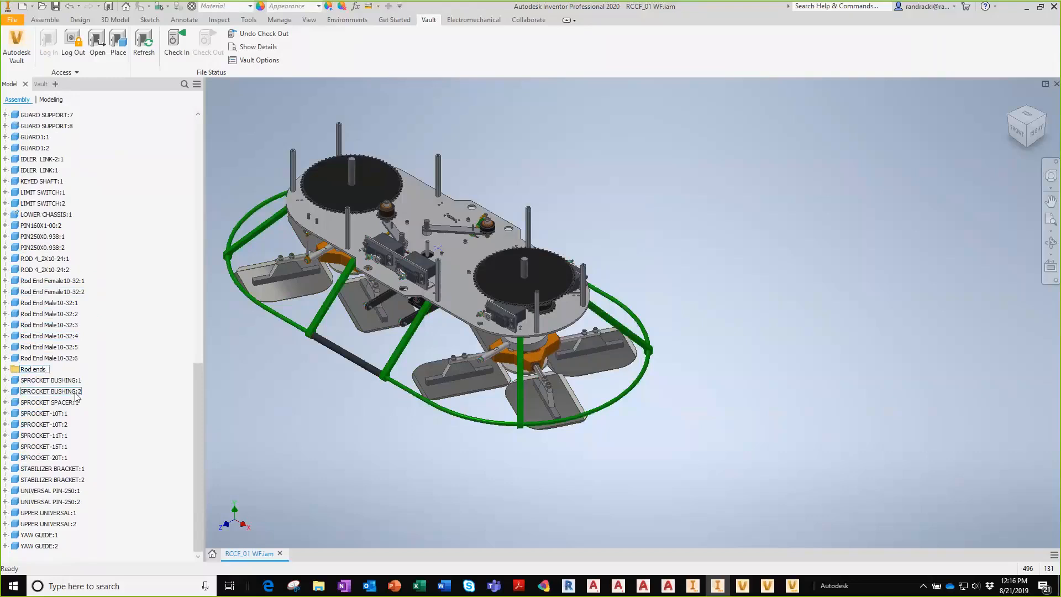
pyautogui.click(5, 369)
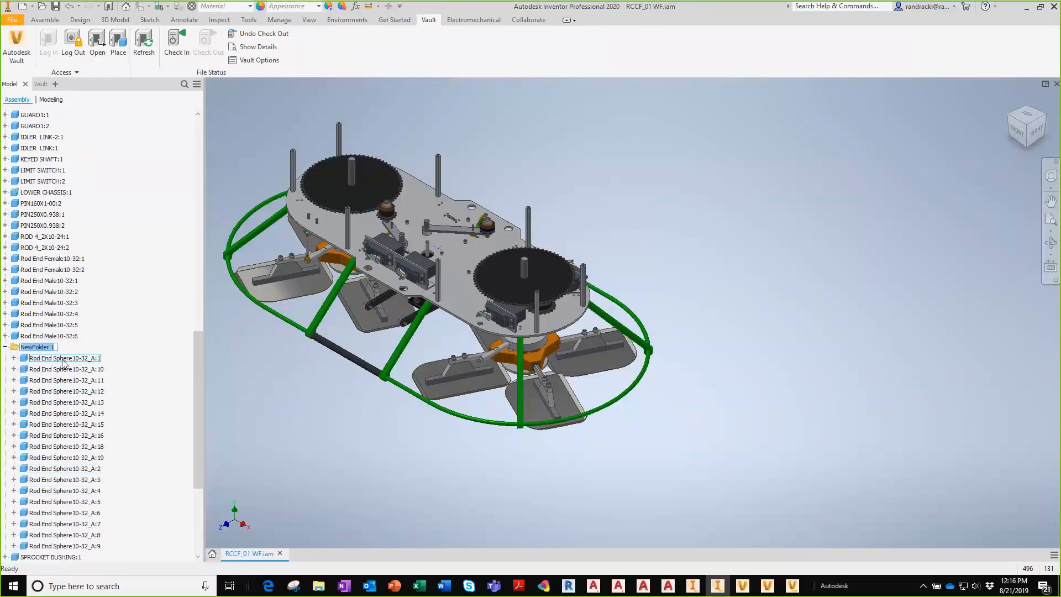
pyautogui.click(167, 390)
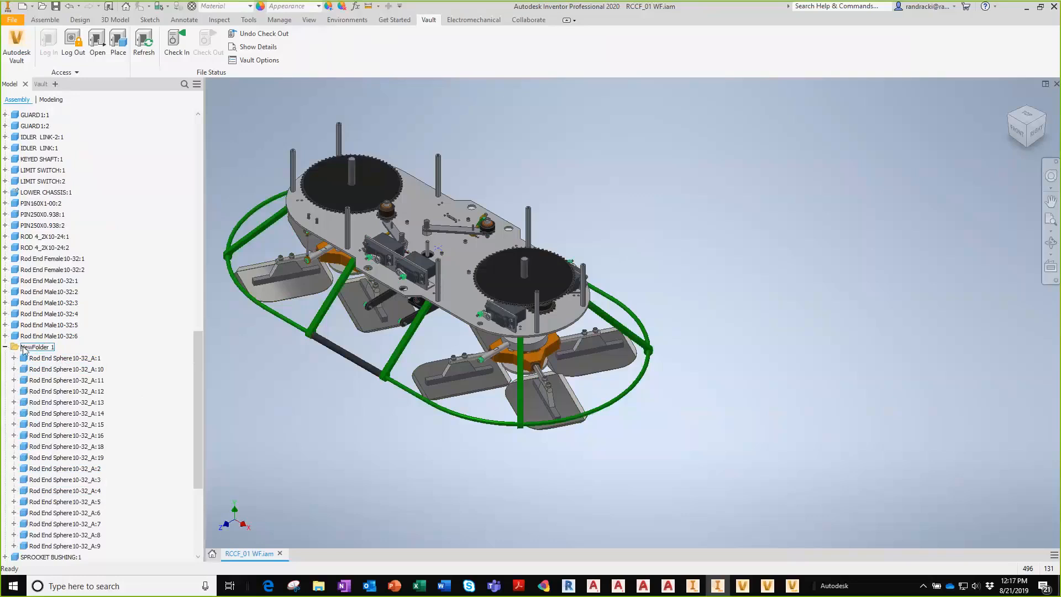
# Step: Hide all components in the rod end folder together, inspect the servo linkages, and make the folder's components visible again
pyautogui.click(47, 351)
pyautogui.rightClick(32, 351)
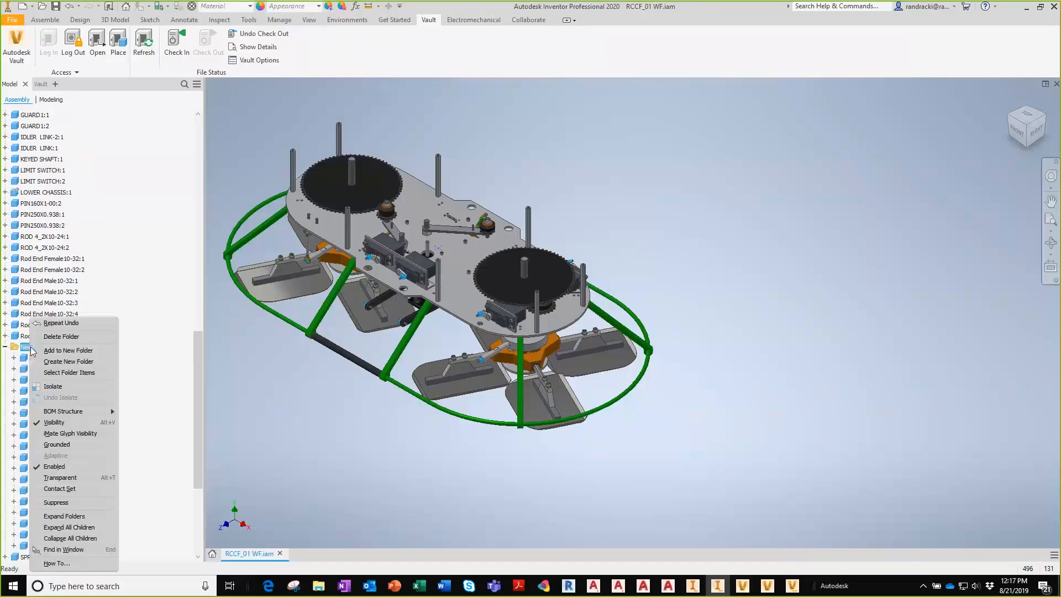
pyautogui.click(67, 424)
pyautogui.scroll(3, 373, 257)
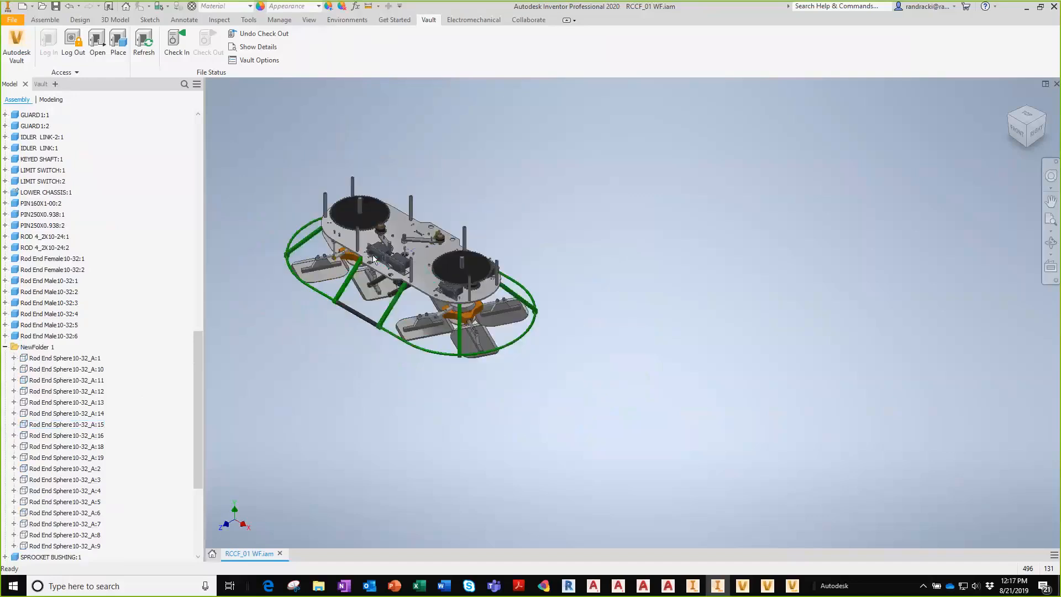
pyautogui.scroll(-5, 374, 256)
pyautogui.scroll(-5, 374, 256)
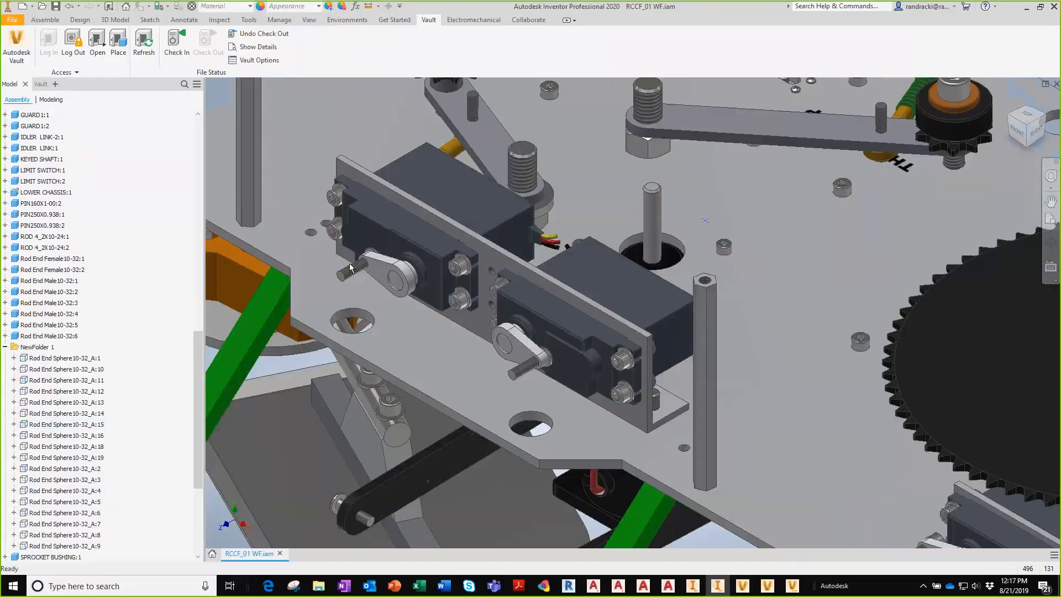
pyautogui.rightClick(29, 350)
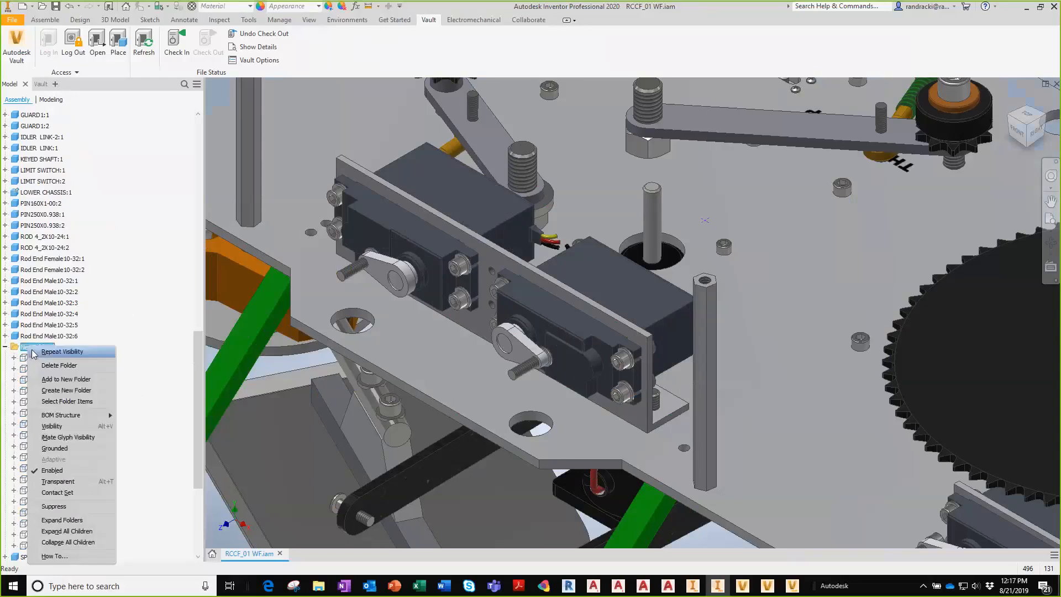
pyautogui.click(53, 426)
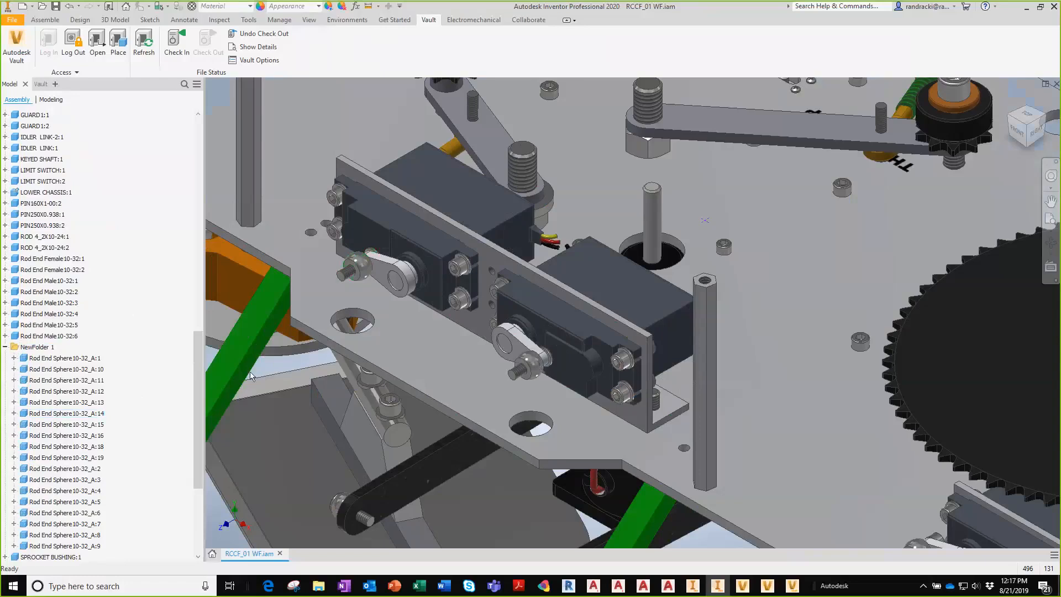
# Step: Delete the browser folder that groups the Rod End Sphere10-32_A components
pyautogui.click(41, 349)
pyautogui.rightClick(43, 348)
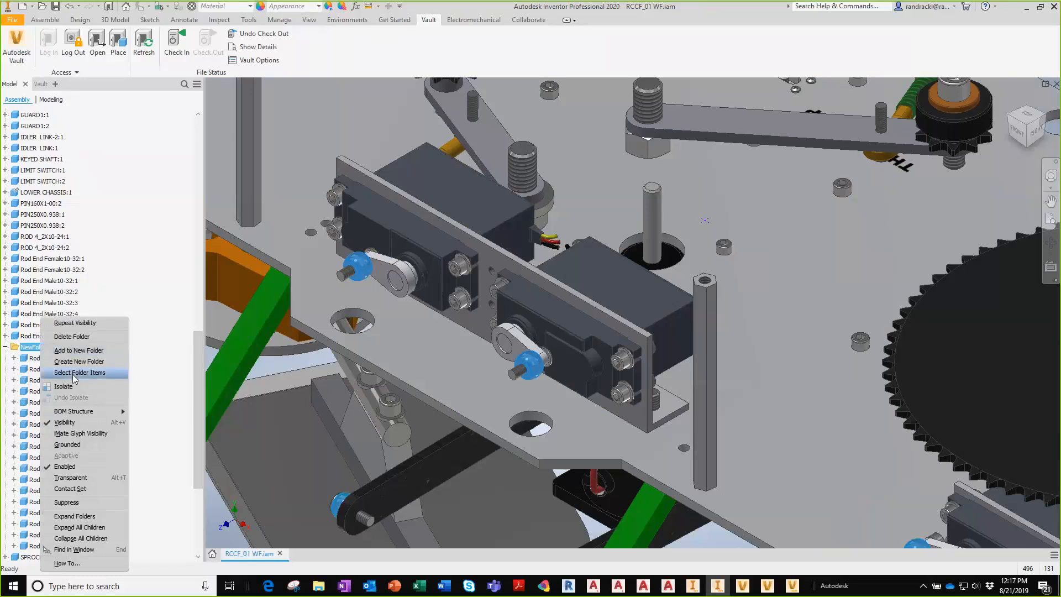
pyautogui.click(83, 337)
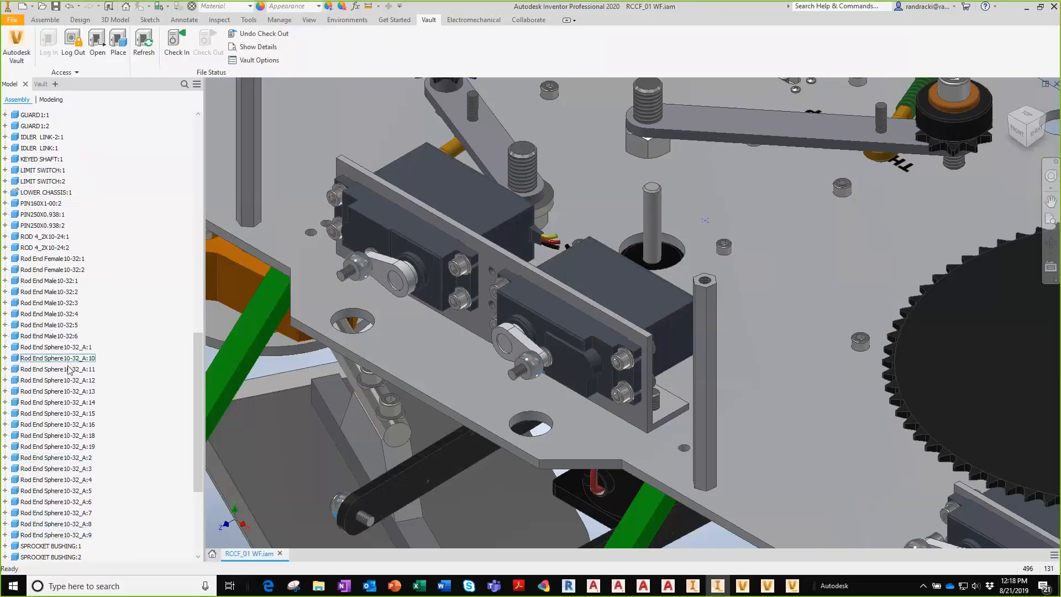
# Step: Collapse CF101-CSO:1 and move UPPER BEARING BLOCK:2 and CF101-SGL-TS80_OB:1 into the 02_Assemblies folder
pyautogui.scroll(6, 69, 372)
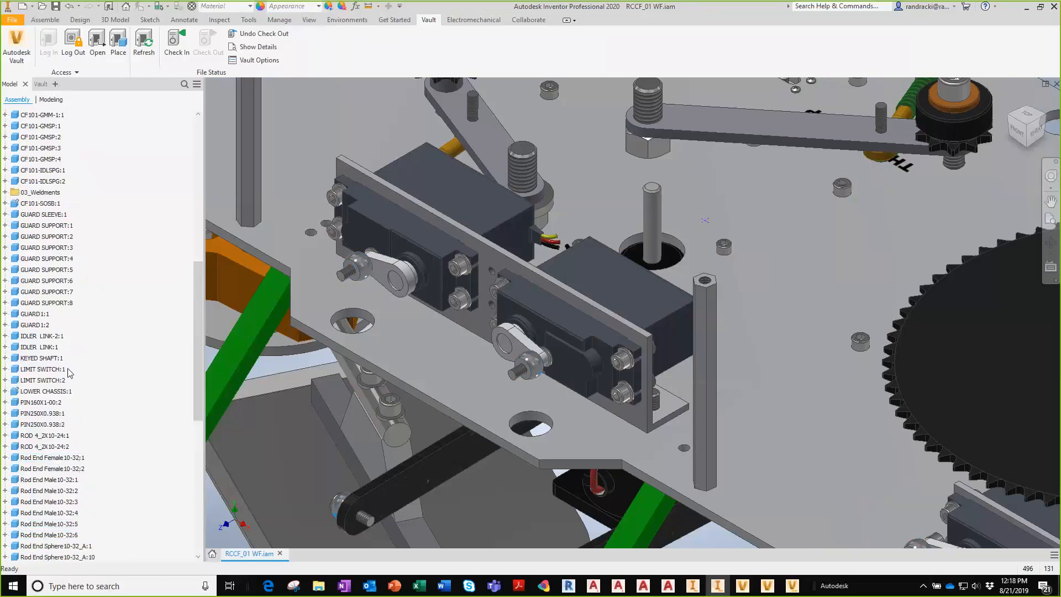
pyautogui.scroll(7, 69, 372)
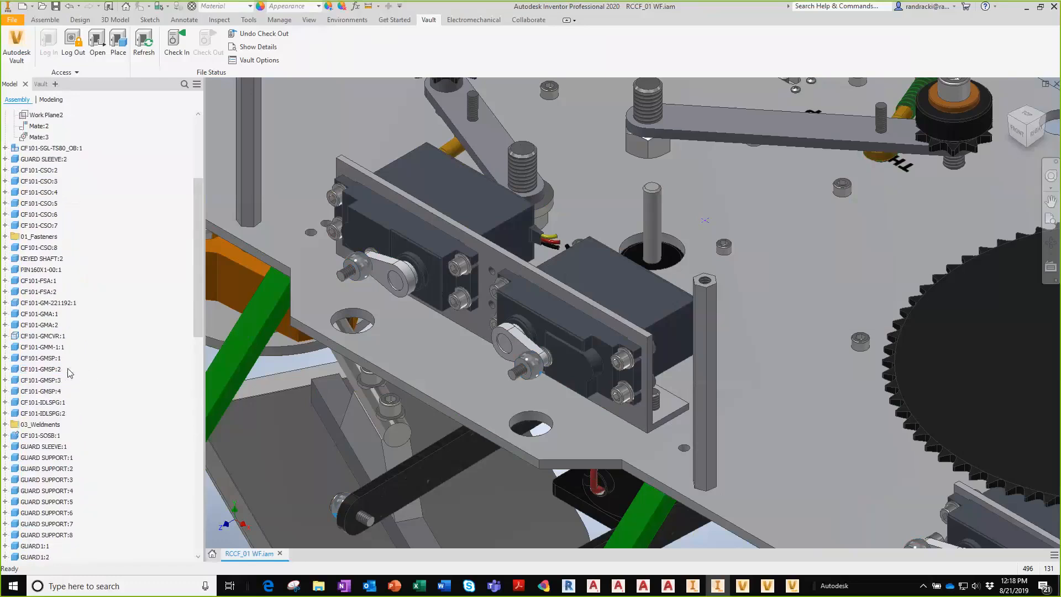
pyautogui.scroll(5, 69, 373)
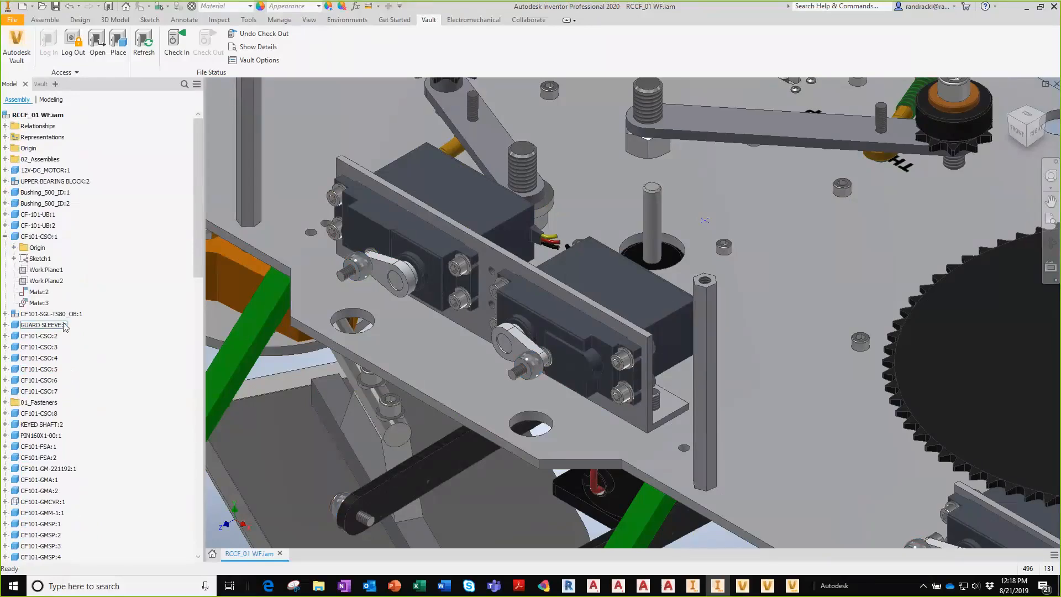
pyautogui.click(5, 237)
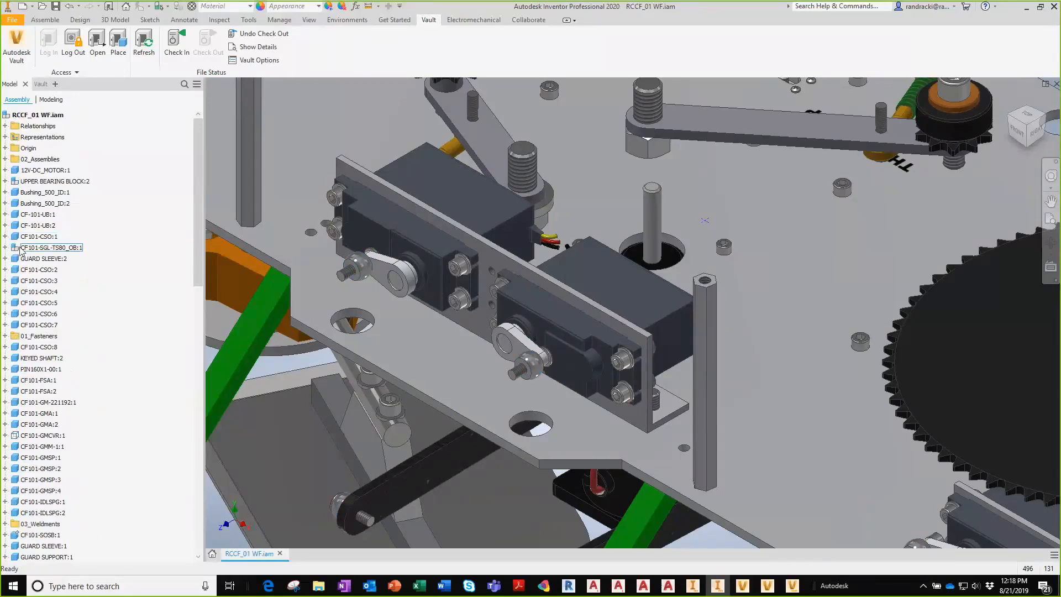
pyautogui.click(16, 248)
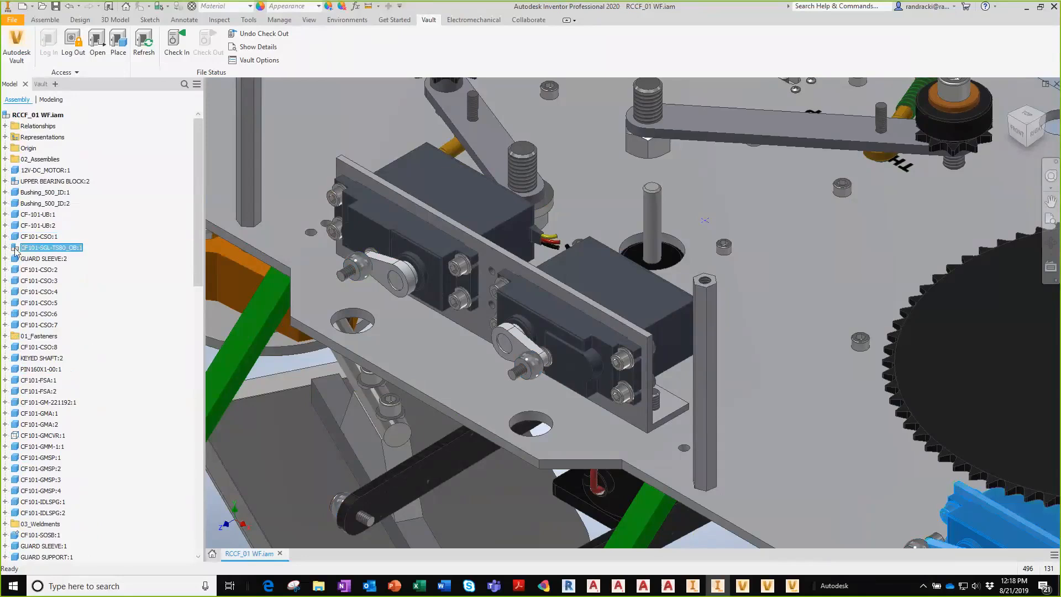
pyautogui.keyDown('ctrl'); pyautogui.click(53, 182); pyautogui.keyUp('ctrl')
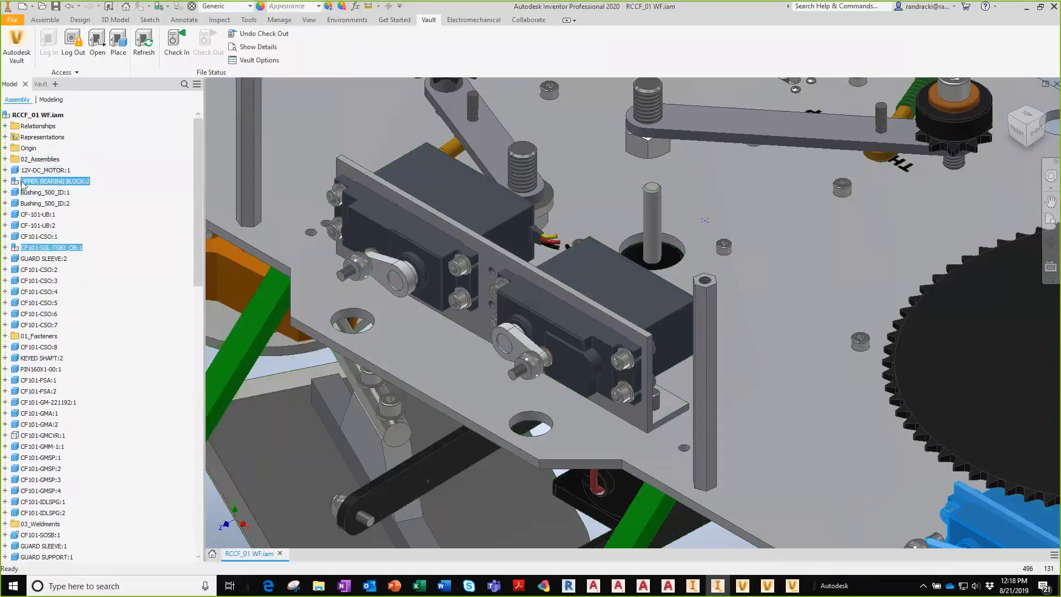
pyautogui.moveTo(21, 184); pyautogui.dragTo(49, 162)
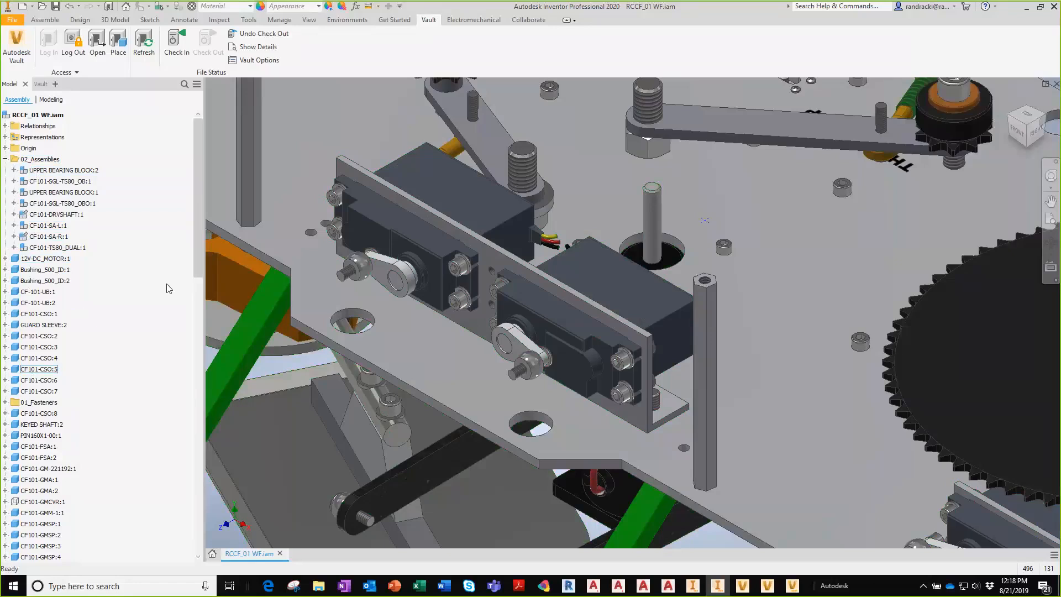
# Step: Sort the assembly browser's components alphabetically with Alpha Sort Component
pyautogui.click(44, 20)
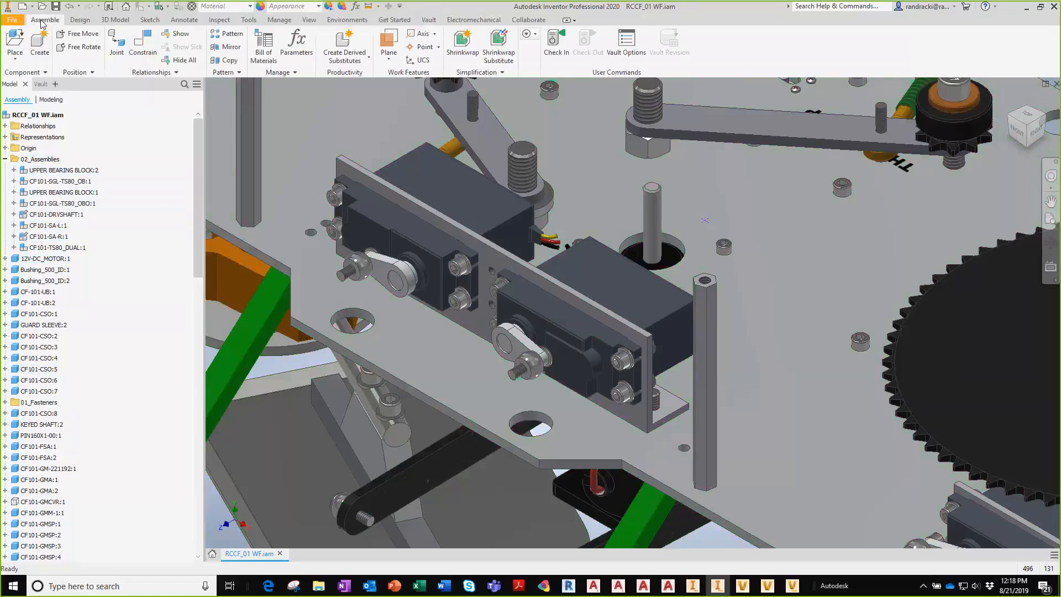
pyautogui.click(347, 62)
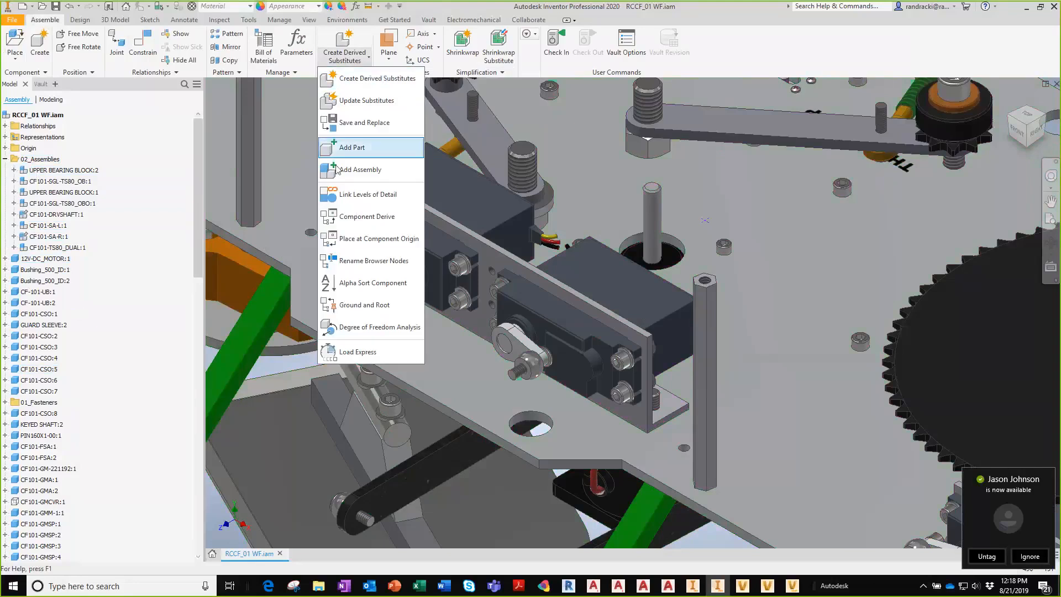
pyautogui.click(351, 283)
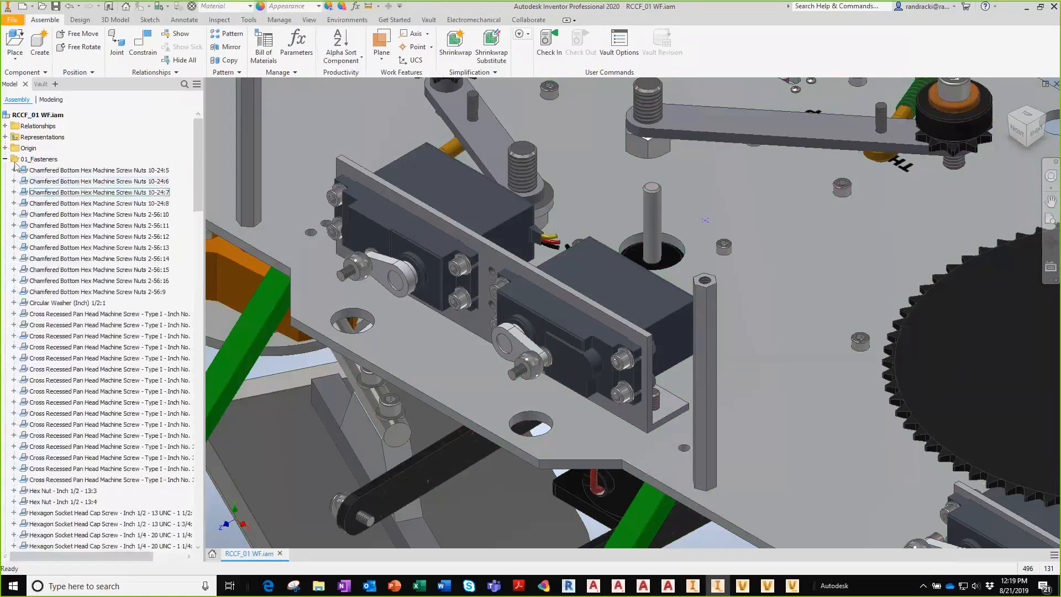
# Step: Collapse the 01_Fasteners folder and expand the 03_Weldments and 02_Assemblies folders to review their sorted contents
pyautogui.click(5, 158)
pyautogui.click(25, 160)
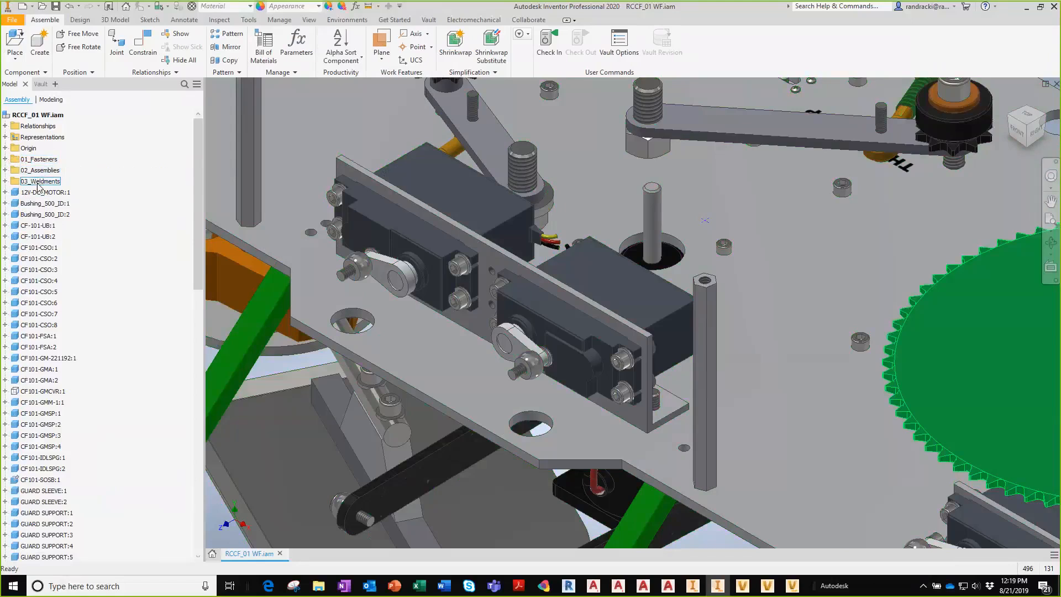
pyautogui.click(5, 182)
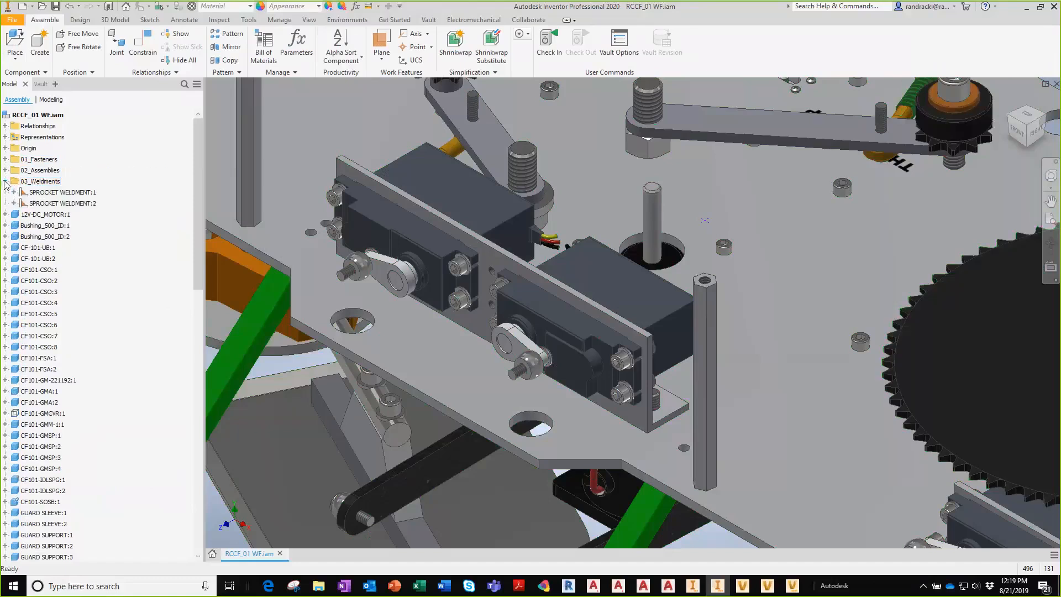
pyautogui.click(5, 170)
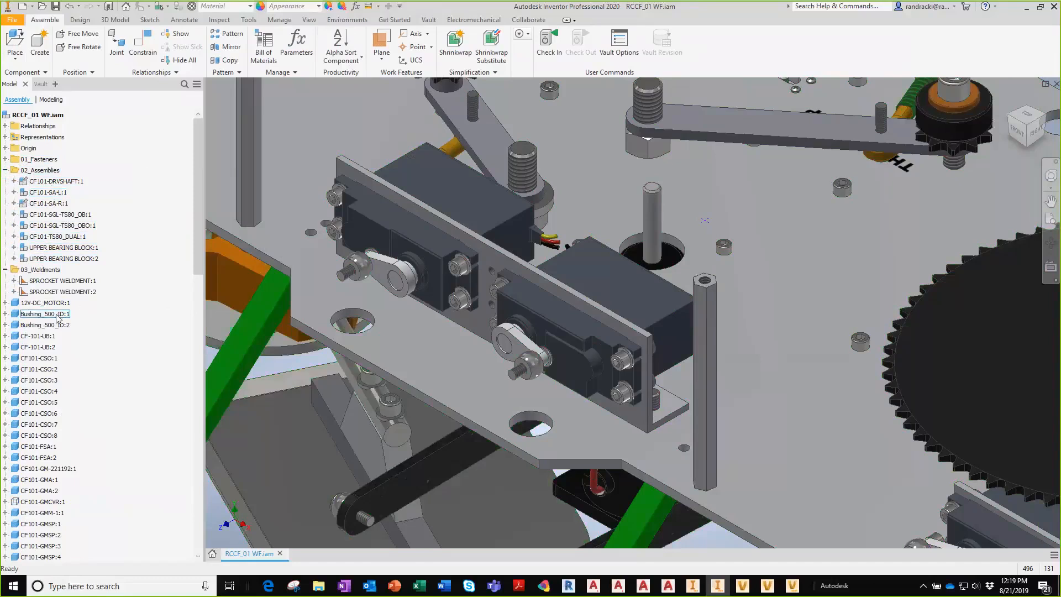
# Step: Rename the Bushing_500_ID:1 browser node as BLAH BLAH
pyautogui.click(345, 64)
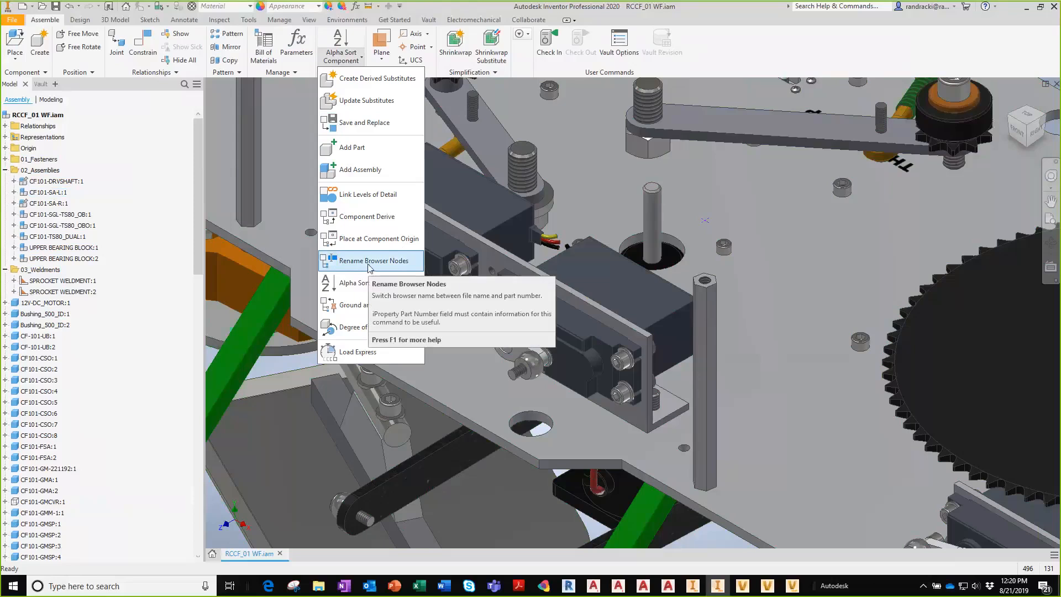
pyautogui.click(327, 258)
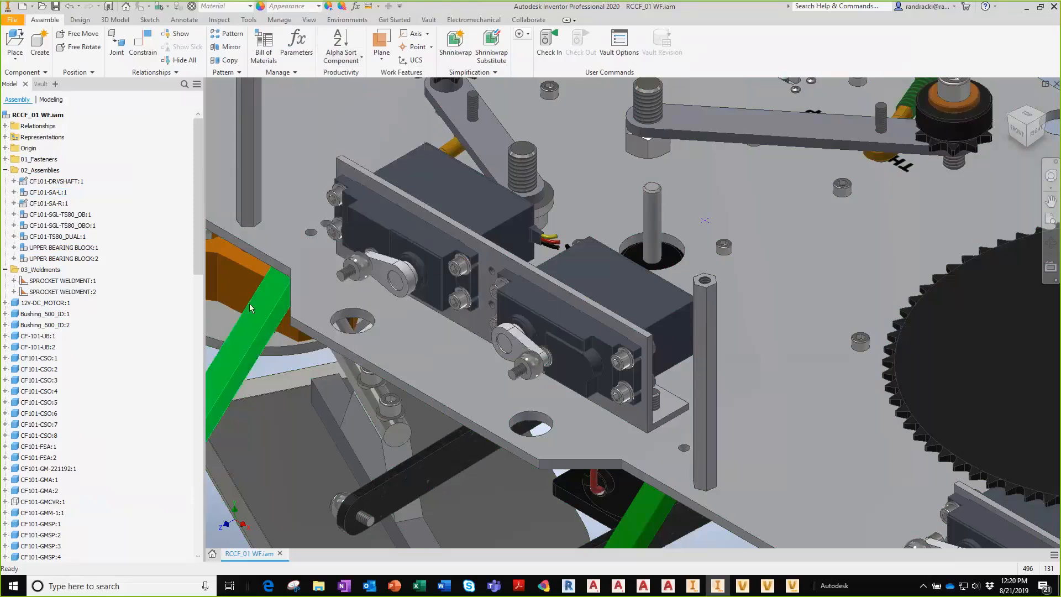
pyautogui.click(48, 314)
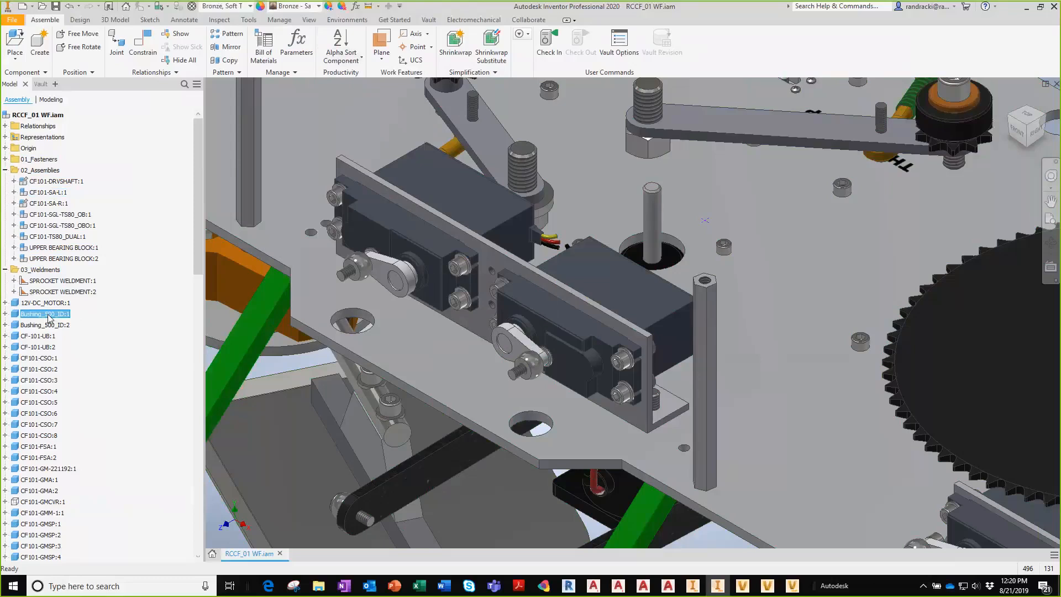
pyautogui.click(49, 314)
pyautogui.write('BLAH BLAH')
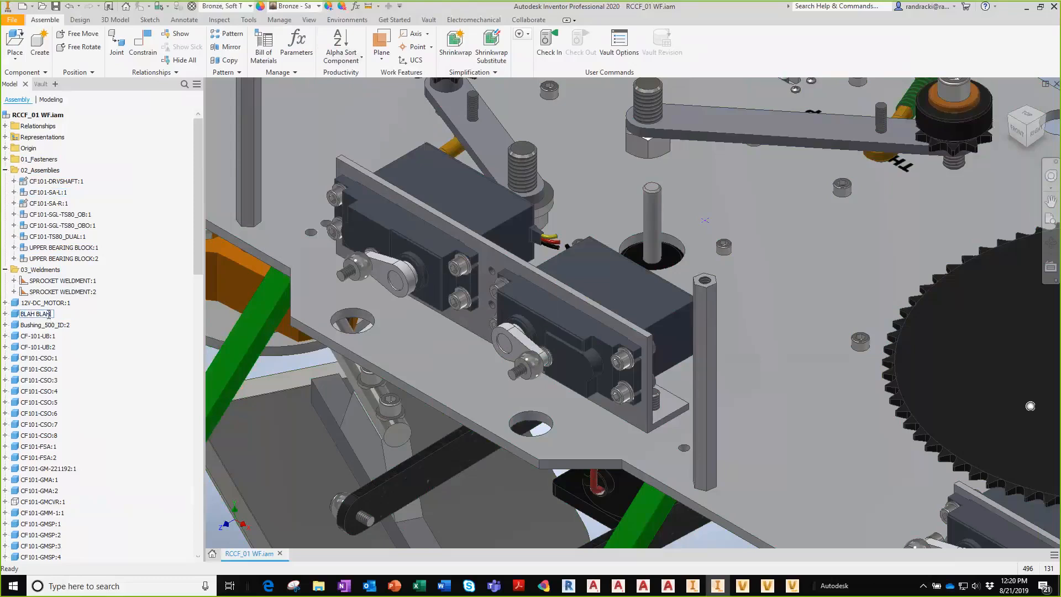
pyautogui.press('Return')
# Step: Try to rename the CF-101-UB:2 browser node as fsdfsd
pyautogui.click(40, 347)
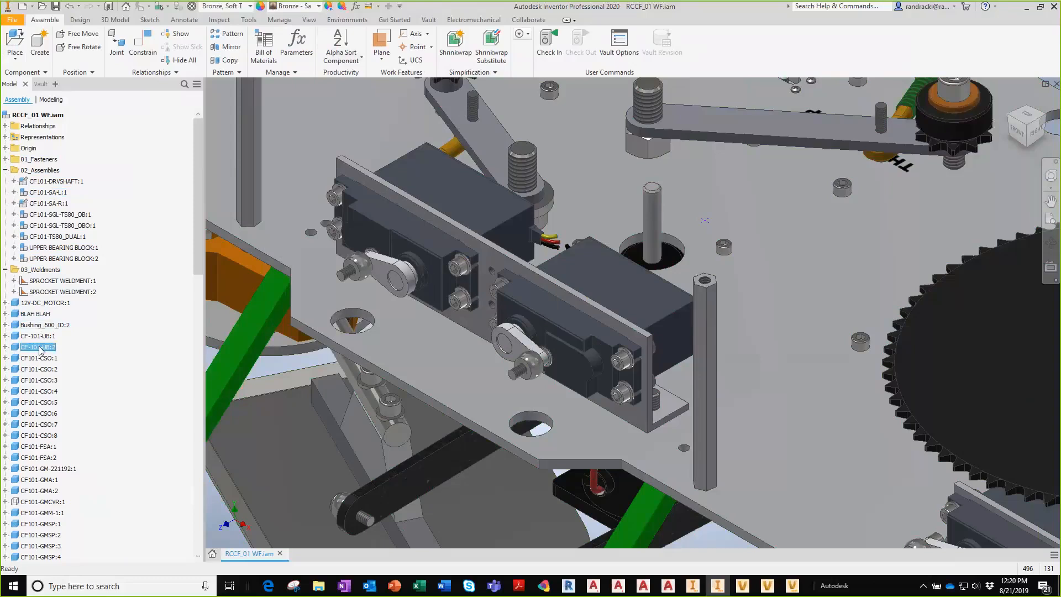
pyautogui.click(43, 348)
pyautogui.write('fsdfsd')
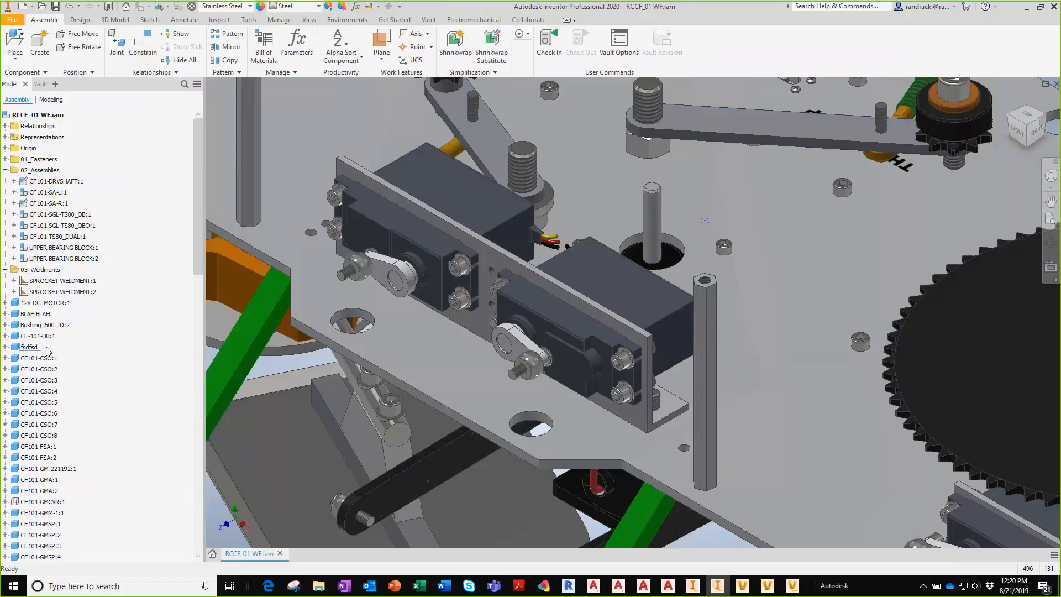
pyautogui.press('Return')
# Step: Check the general iProperties of the BLAH BLAH component for its actual file name, and close them
pyautogui.rightClick(39, 317)
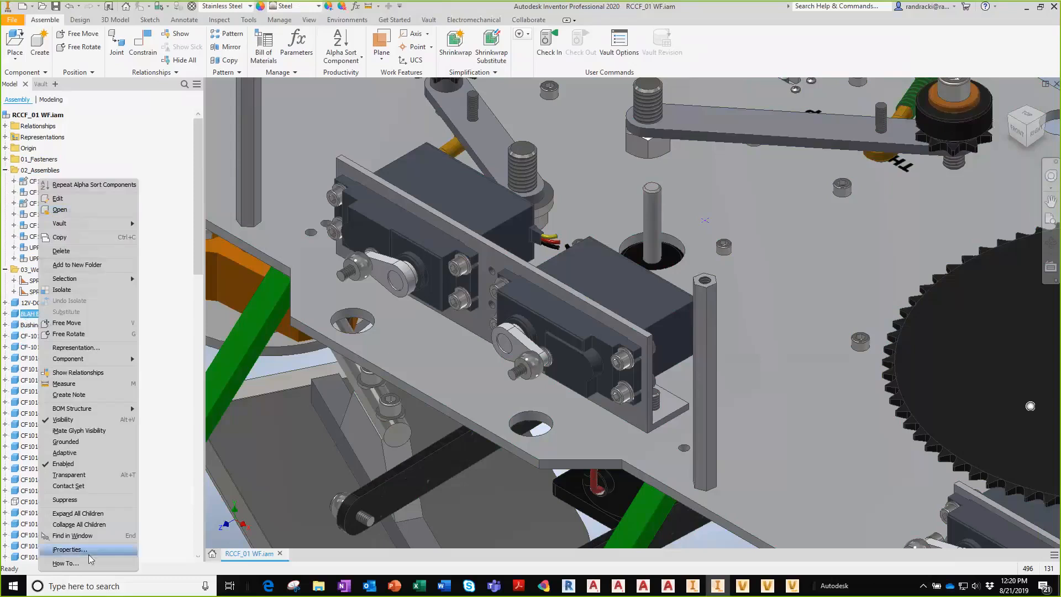
pyautogui.click(68, 549)
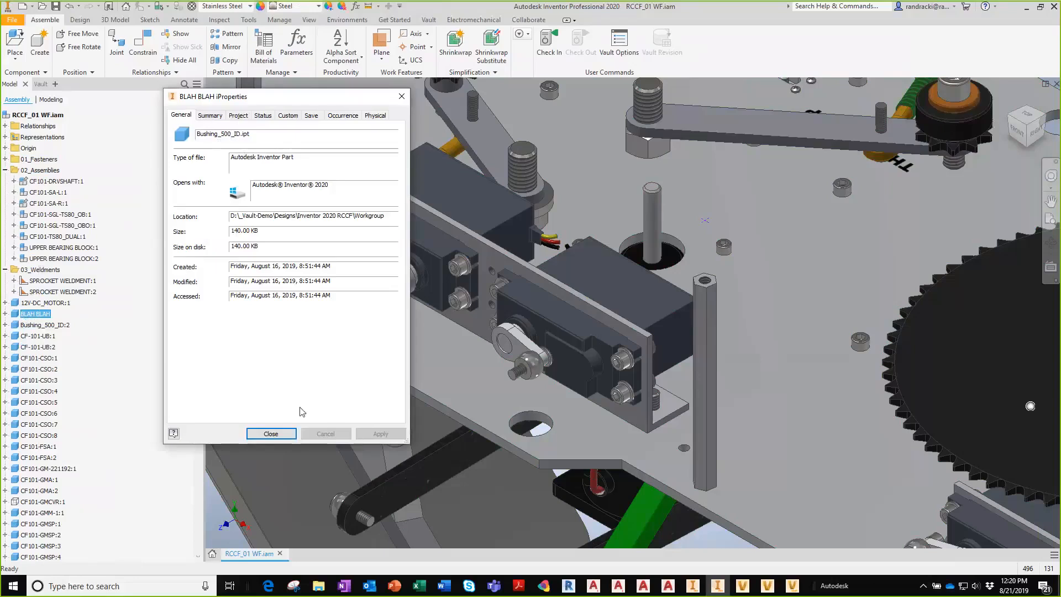
pyautogui.click(270, 434)
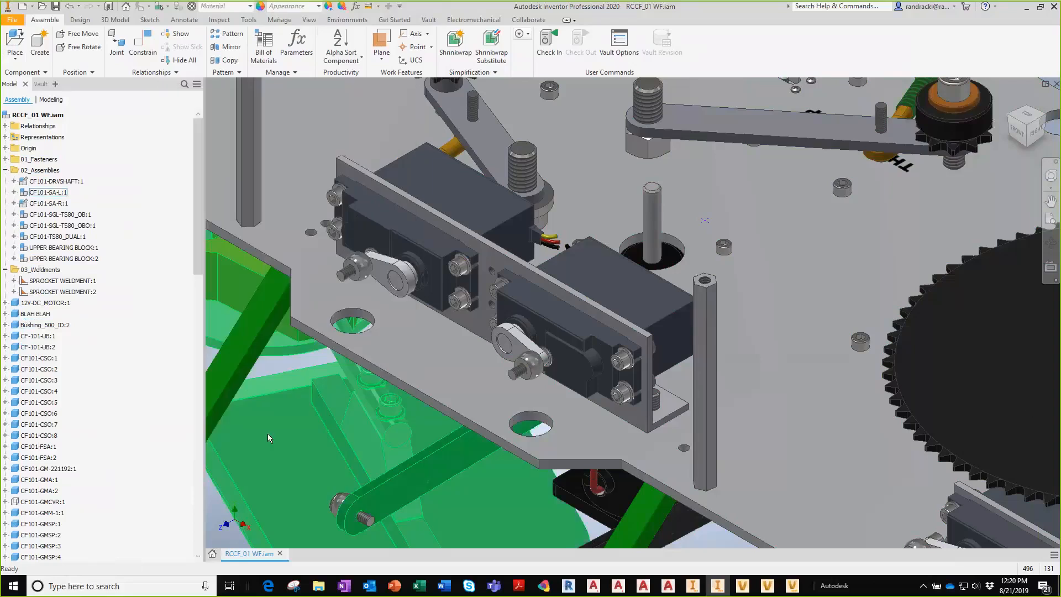
# Step: Replace the BLAH BLAH component with Bushing_2500_ID.ipt from the Workgroup folder
pyautogui.click(47, 326)
pyautogui.keyDown('ctrl'); pyautogui.click(44, 315); pyautogui.keyUp('ctrl')
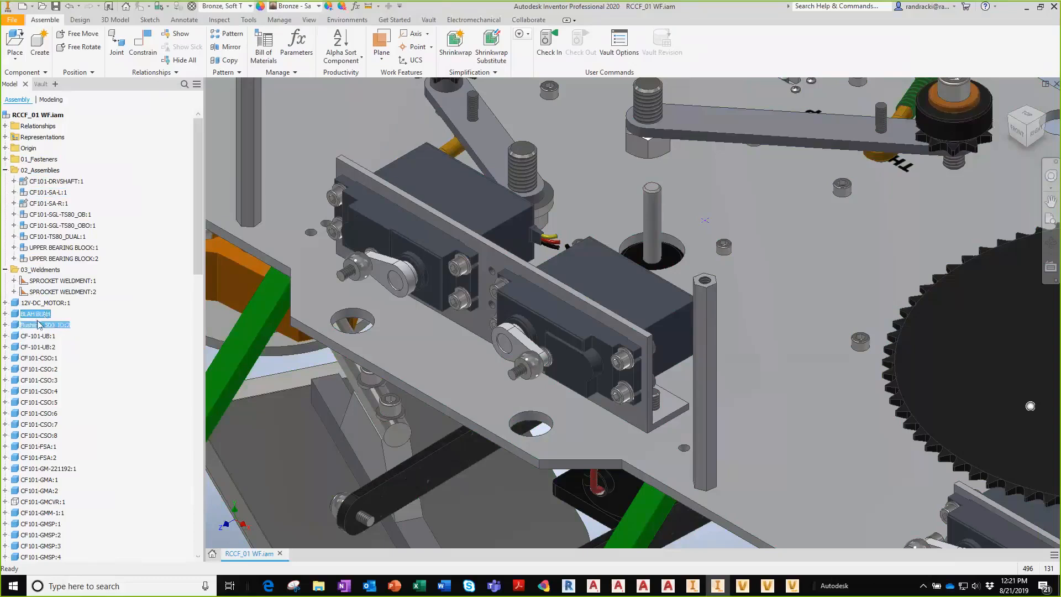
pyautogui.click(36, 338)
pyautogui.click(36, 315)
pyautogui.rightClick(41, 318)
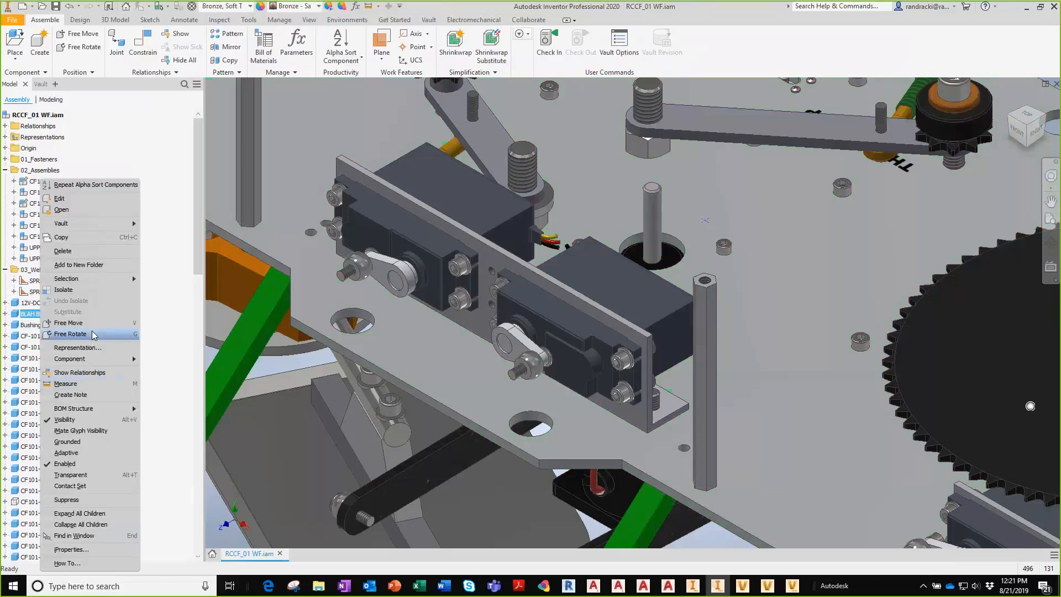
pyautogui.moveTo(103, 361)
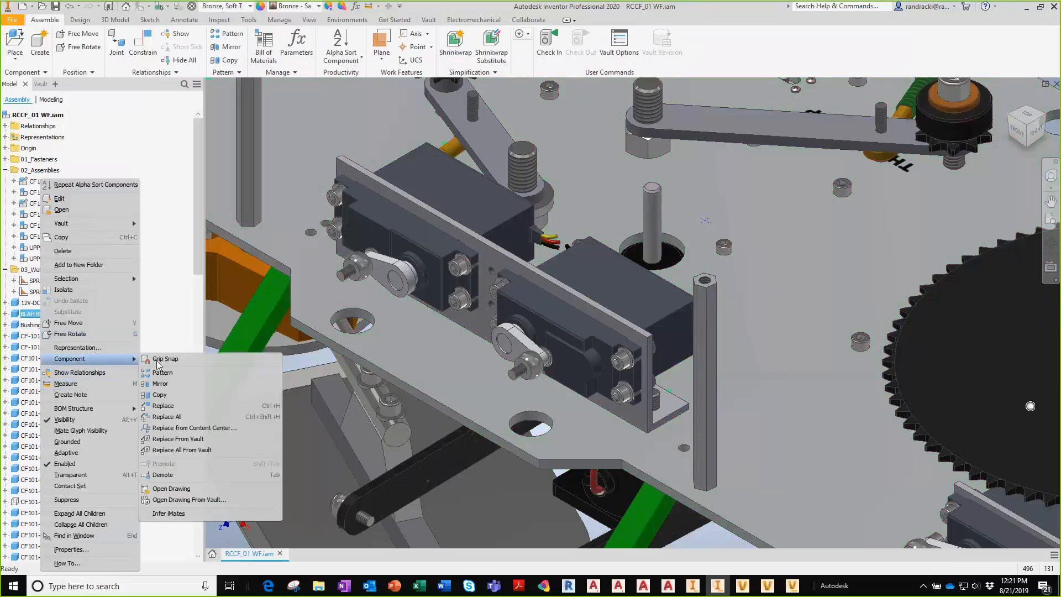
pyautogui.click(199, 406)
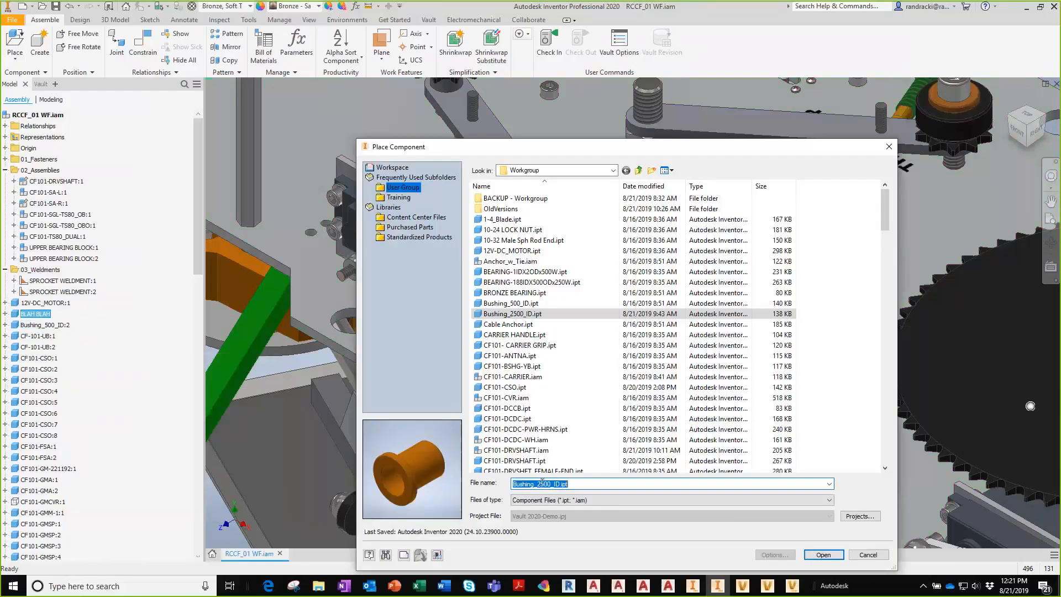
pyautogui.click(822, 556)
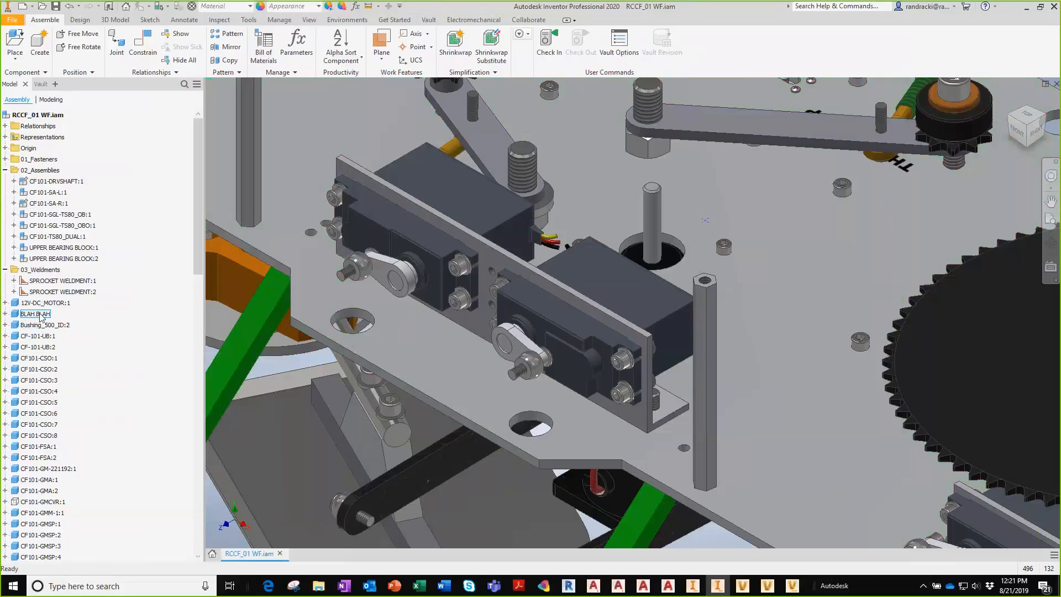
# Step: Inspect the replaced BLAH BLAH component's iProperties to see which part file it references, and close them
pyautogui.rightClick(42, 315)
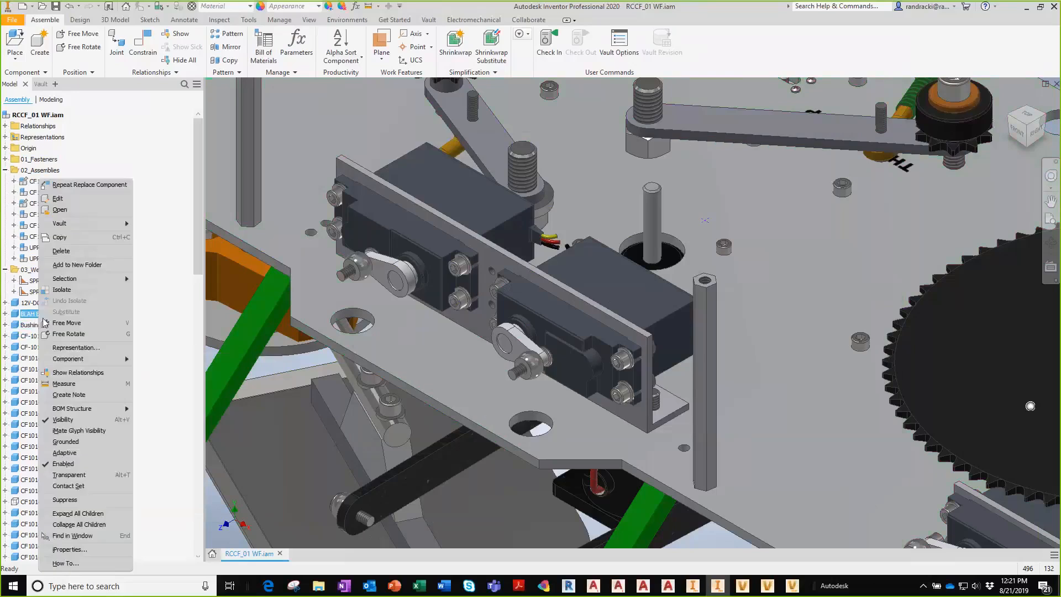
pyautogui.click(70, 550)
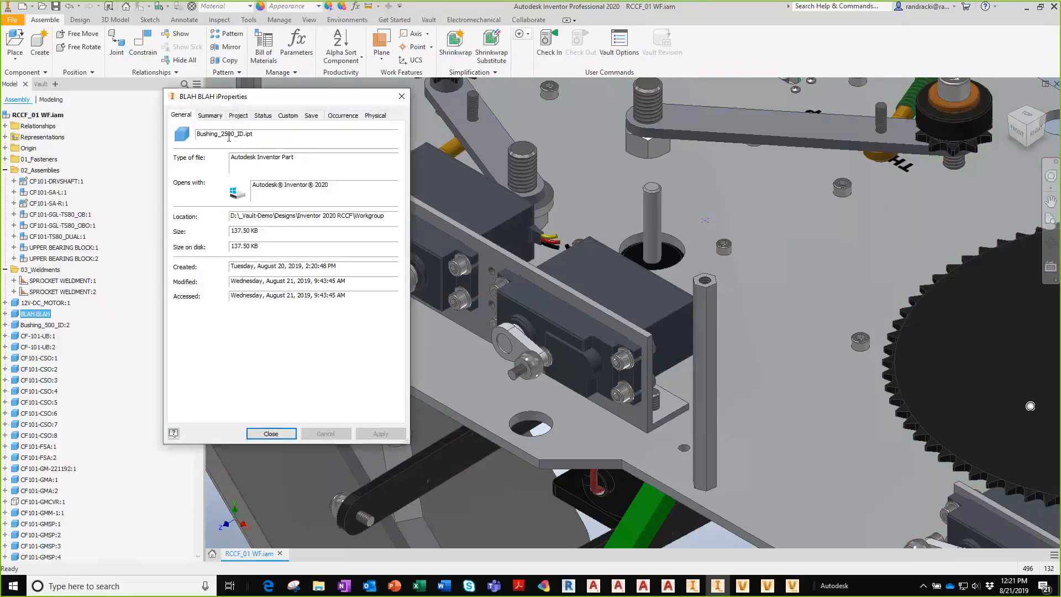
pyautogui.click(401, 98)
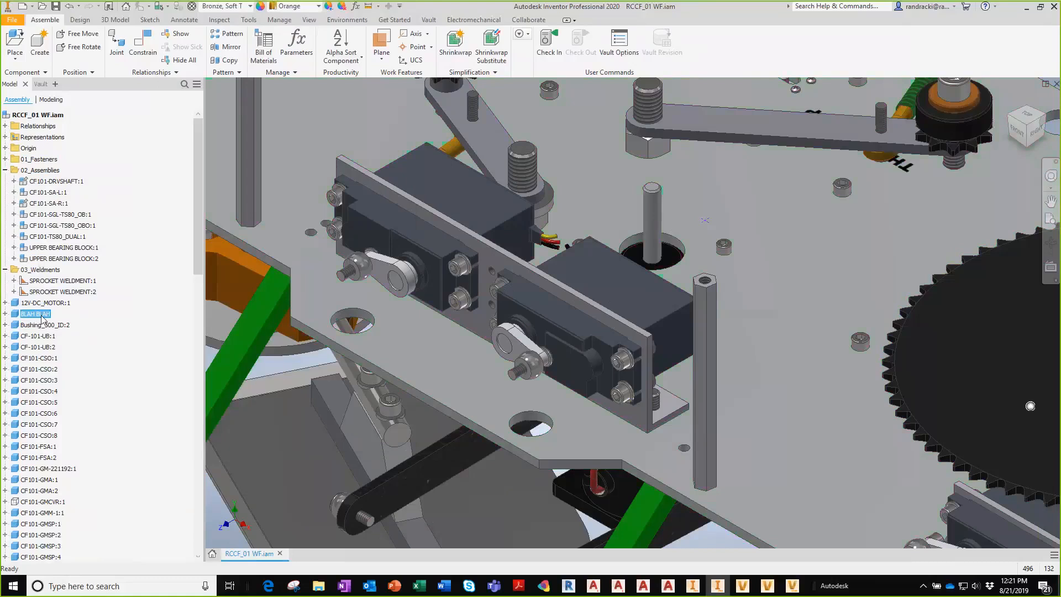
# Step: Clear the custom name of the BLAH BLAH node and enter BLAH BLAH as its name again
pyautogui.press('BackSpace')
pyautogui.press('Return')
pyautogui.click(48, 315)
pyautogui.write('BLAH BLAH')
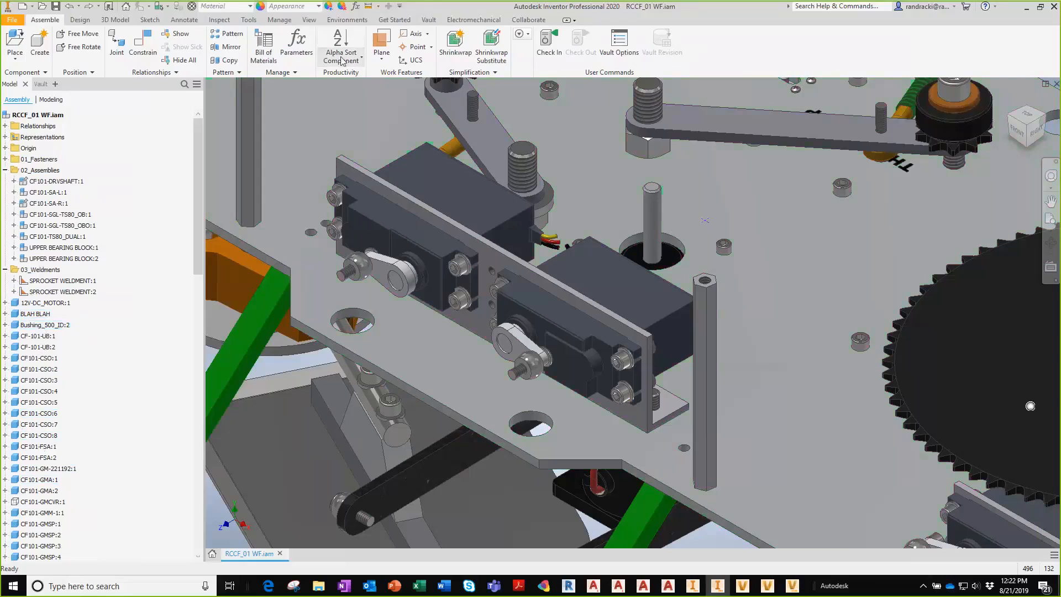
# Step: Rename the assembly's browser nodes by Filename with Rename Browser Nodes
pyautogui.click(361, 58)
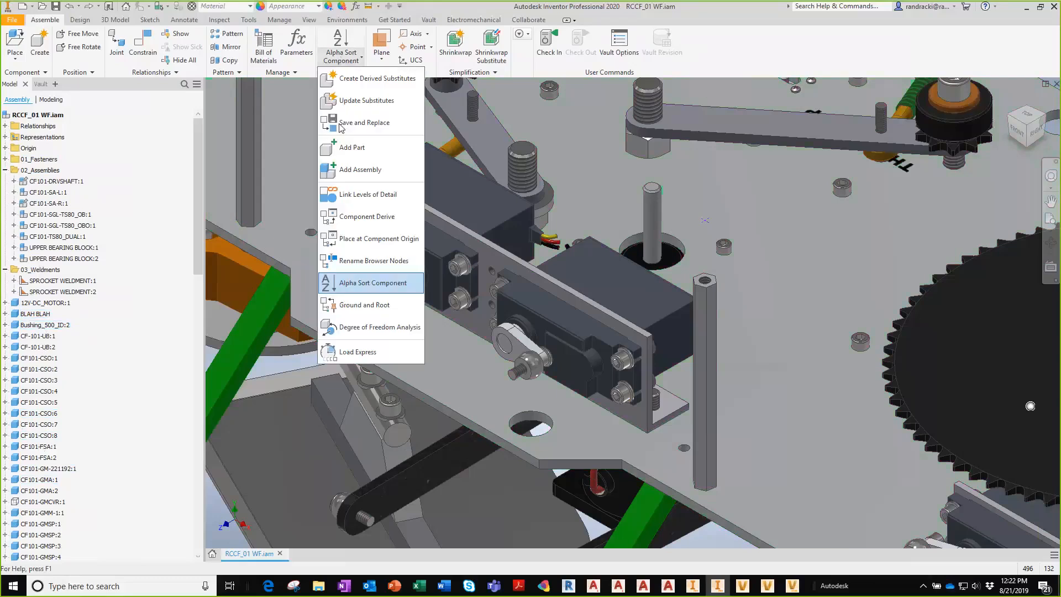
pyautogui.click(374, 261)
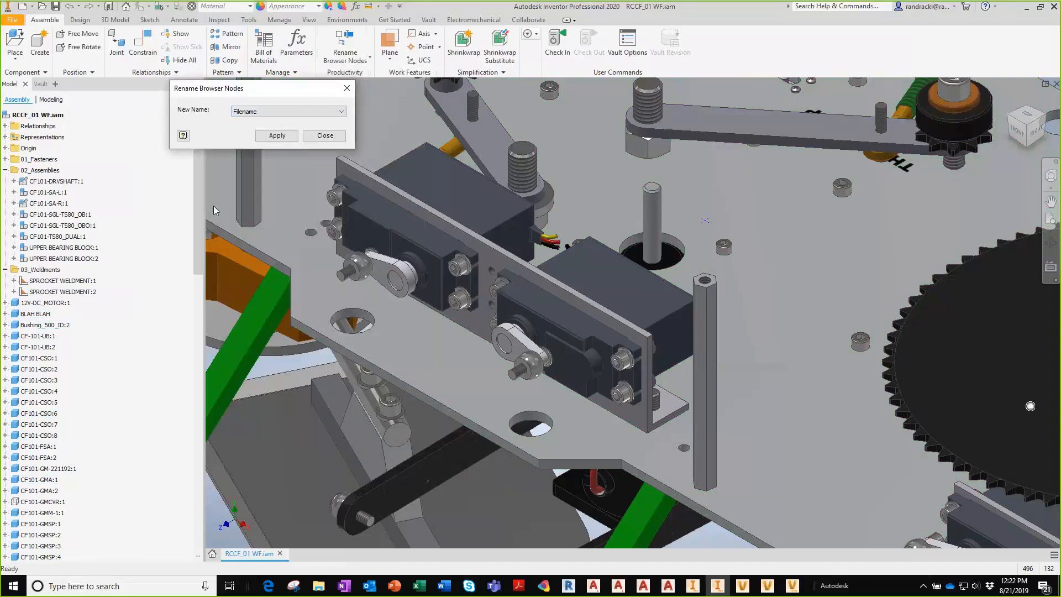
pyautogui.click(271, 111)
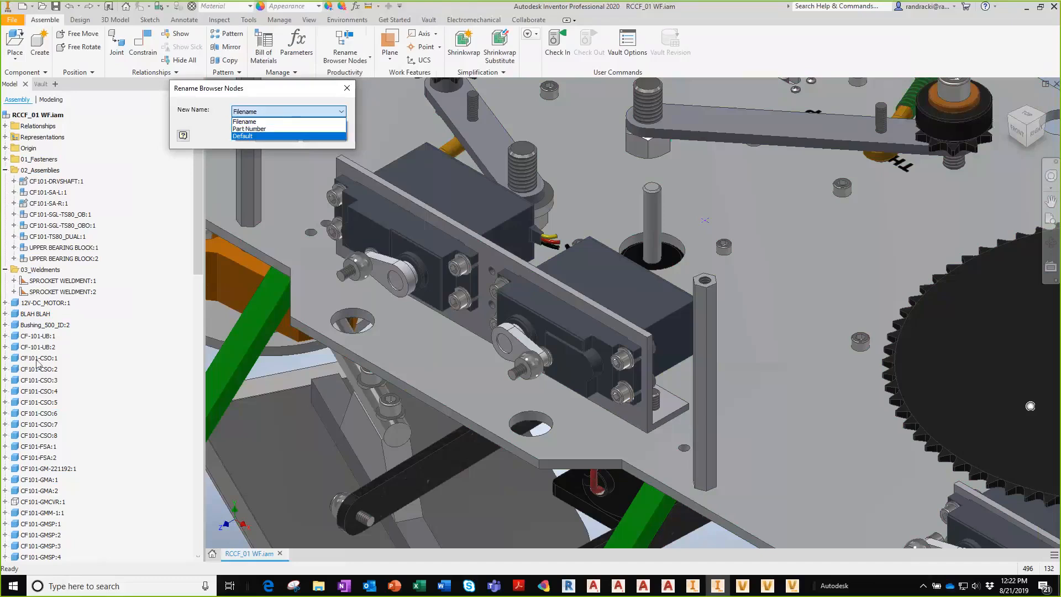
pyautogui.click(256, 122)
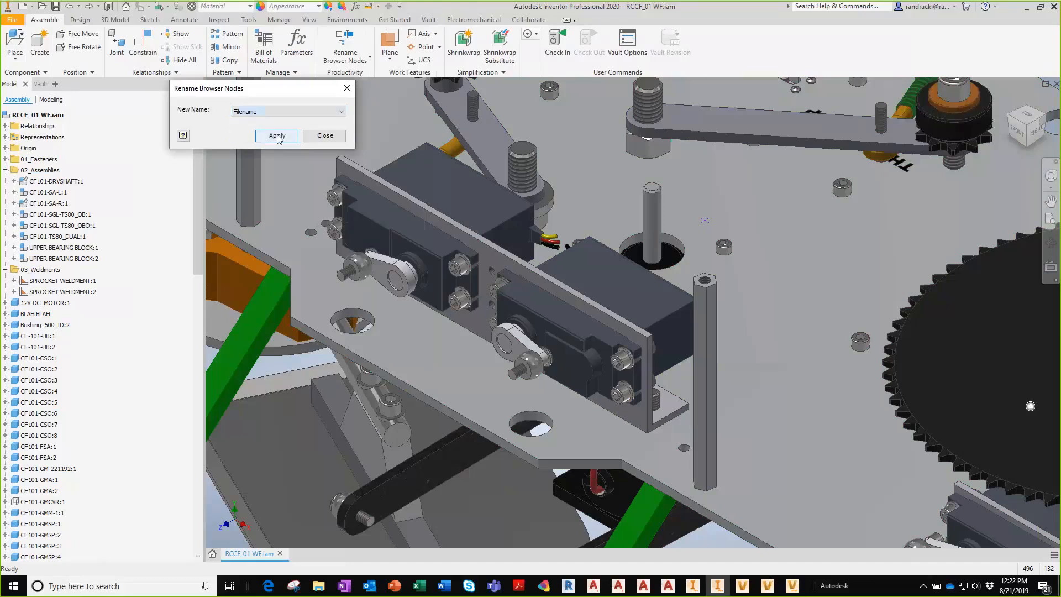
pyautogui.click(277, 135)
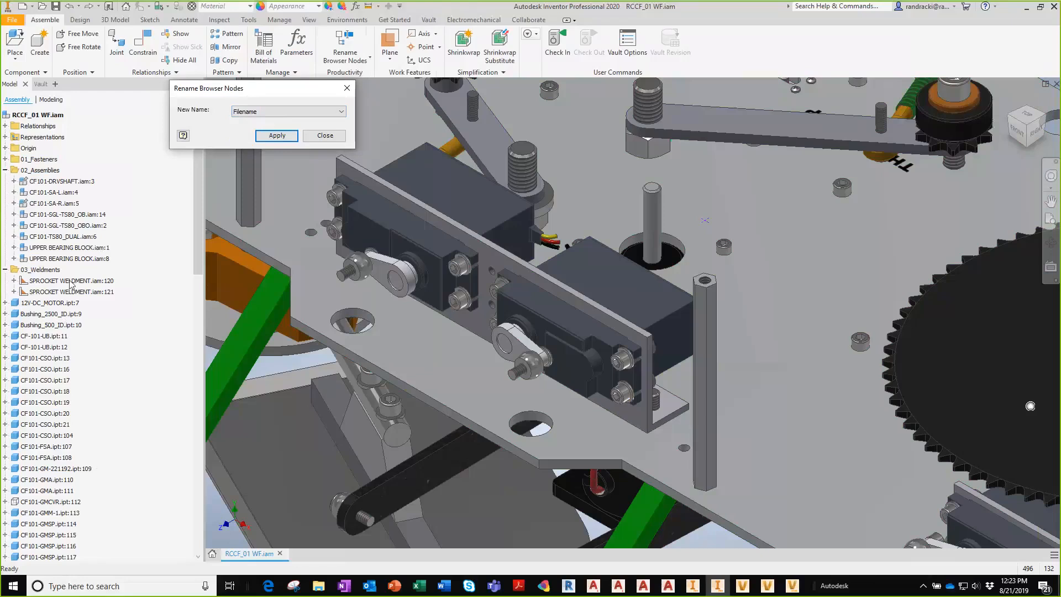
# Step: Set the browser nodes' naming back to Default, apply it and finish Rename Browser Nodes
pyautogui.click(257, 112)
pyautogui.click(243, 136)
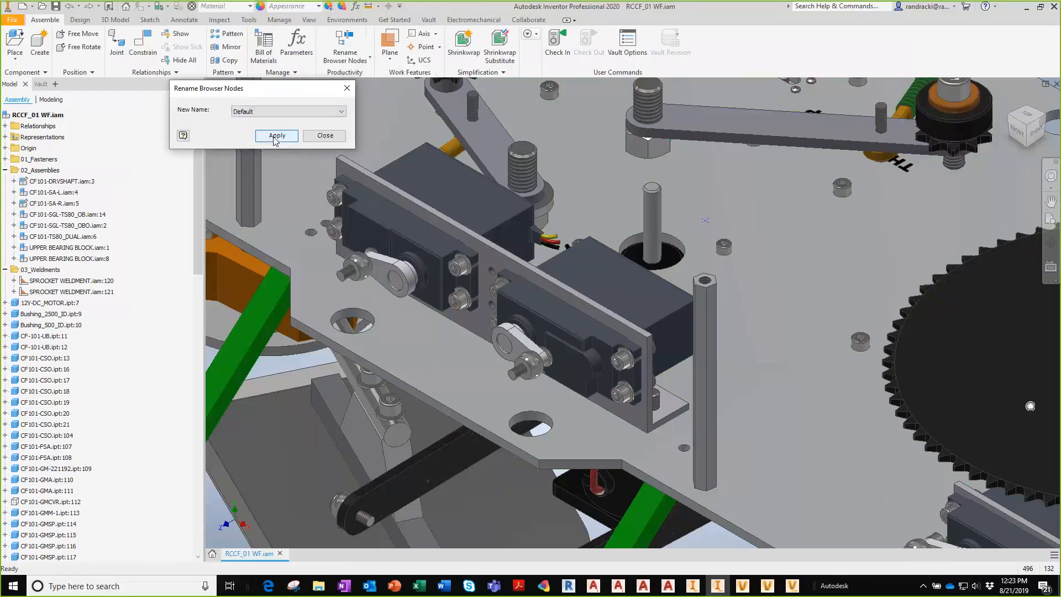
pyautogui.click(271, 135)
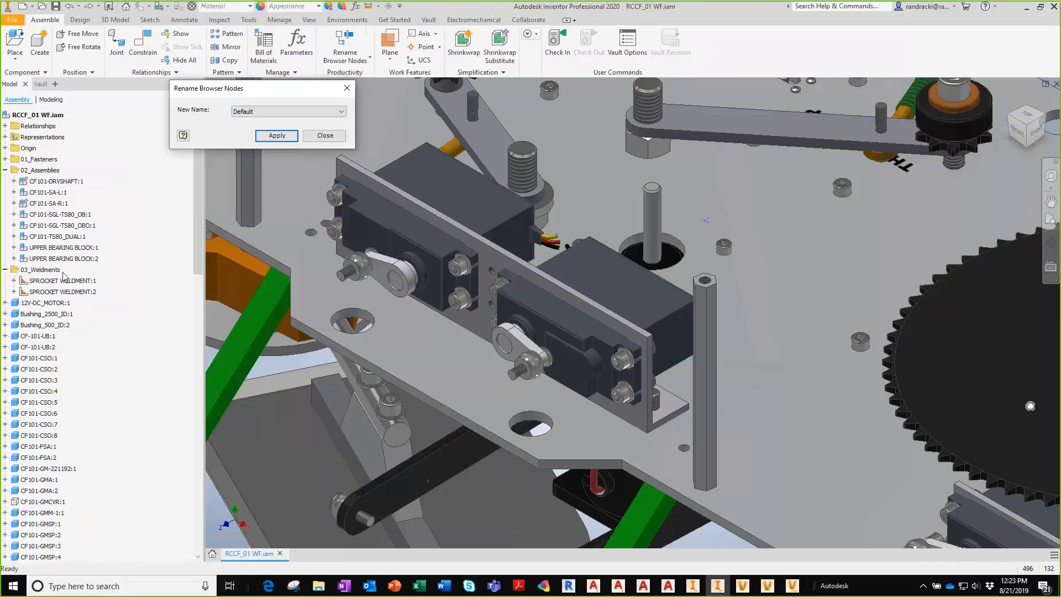
pyautogui.click(325, 135)
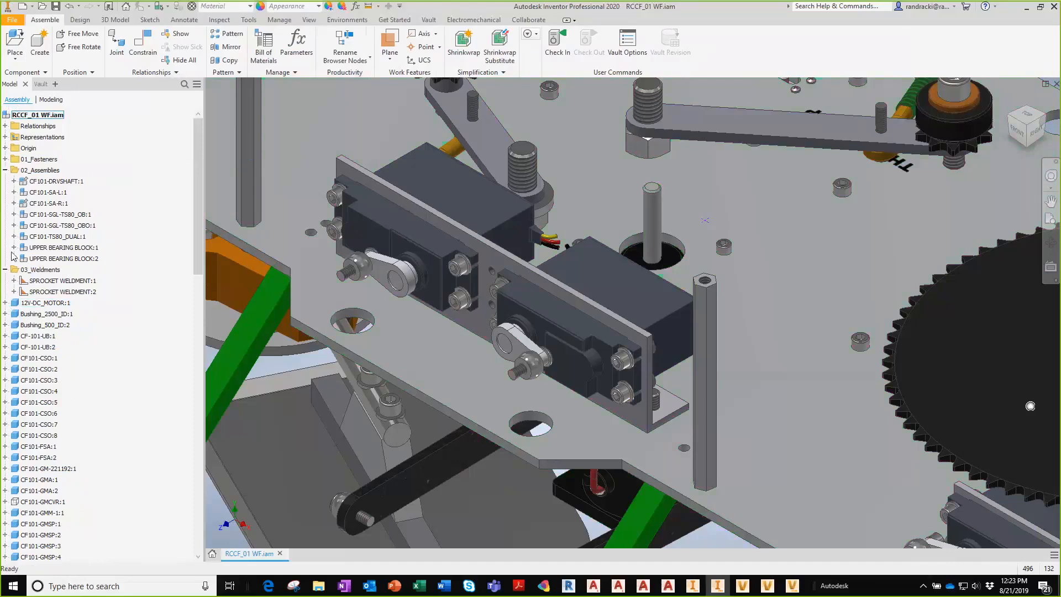
# Step: Show the part features of 12V-DC_MOTOR:1 in the Modeling view, open its Fillet1 feature for in-place editing, and return to the assembly
pyautogui.click(6, 303)
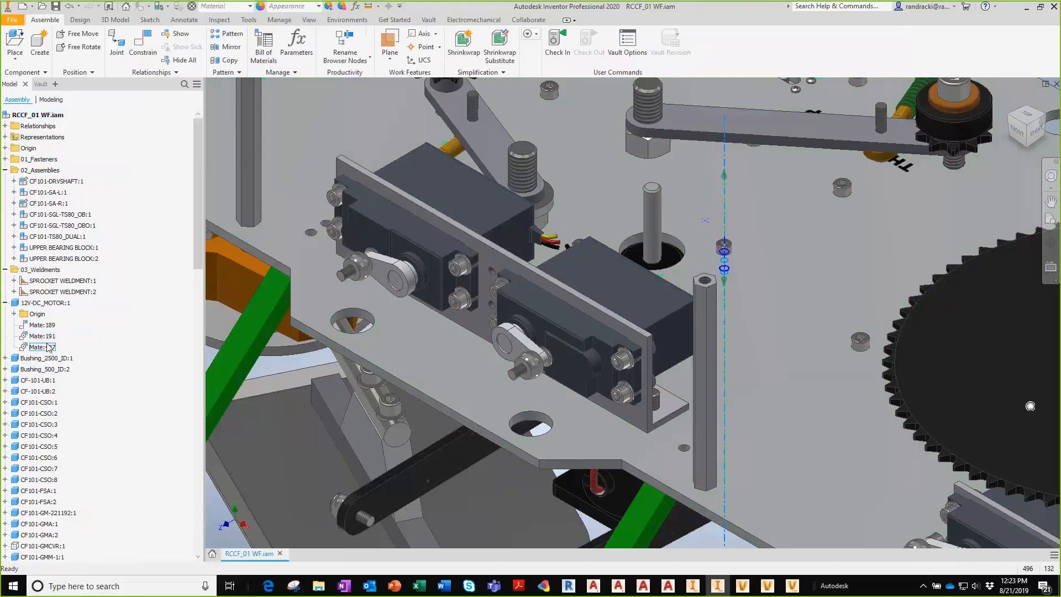
pyautogui.click(53, 100)
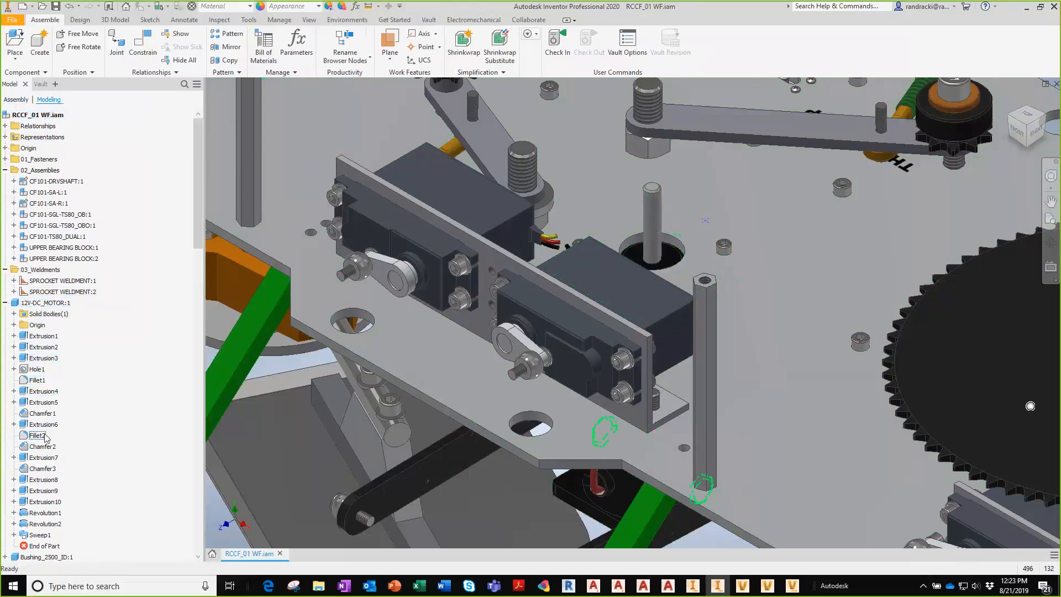
pyautogui.rightClick(38, 381)
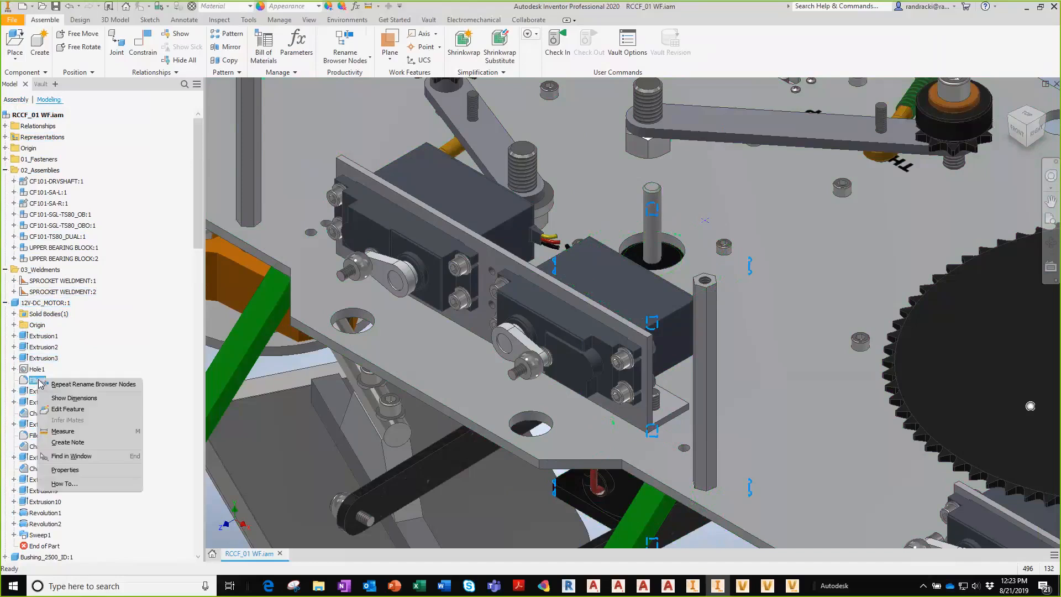
pyautogui.click(69, 411)
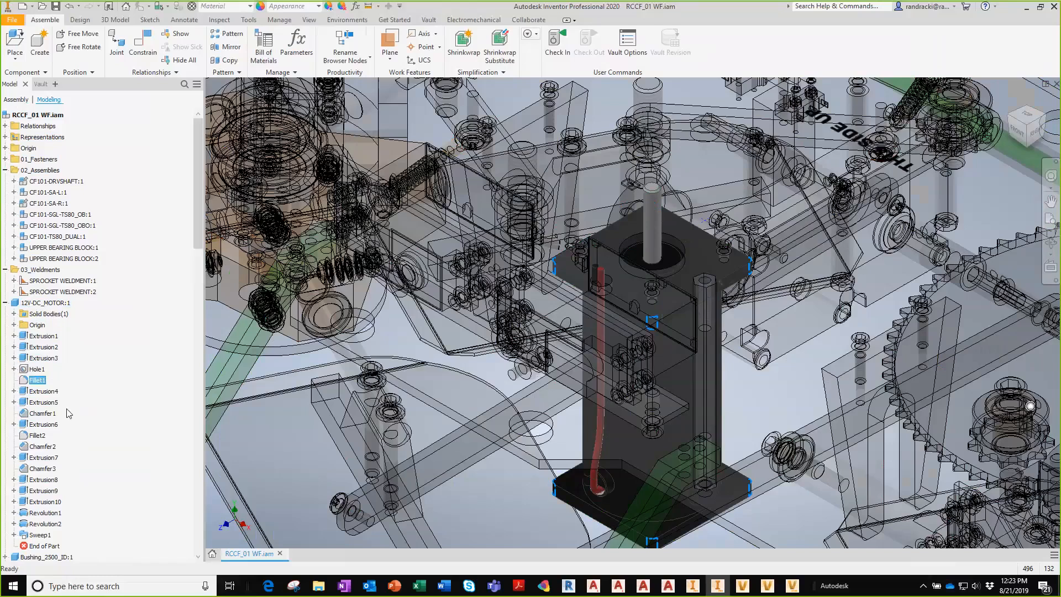
pyautogui.click(381, 239)
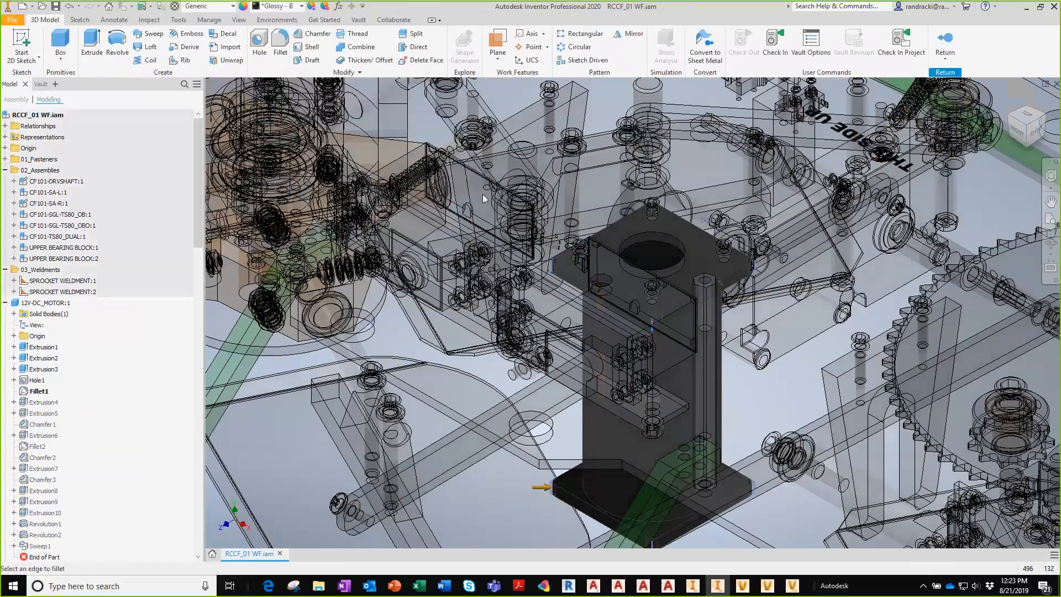
pyautogui.click(943, 45)
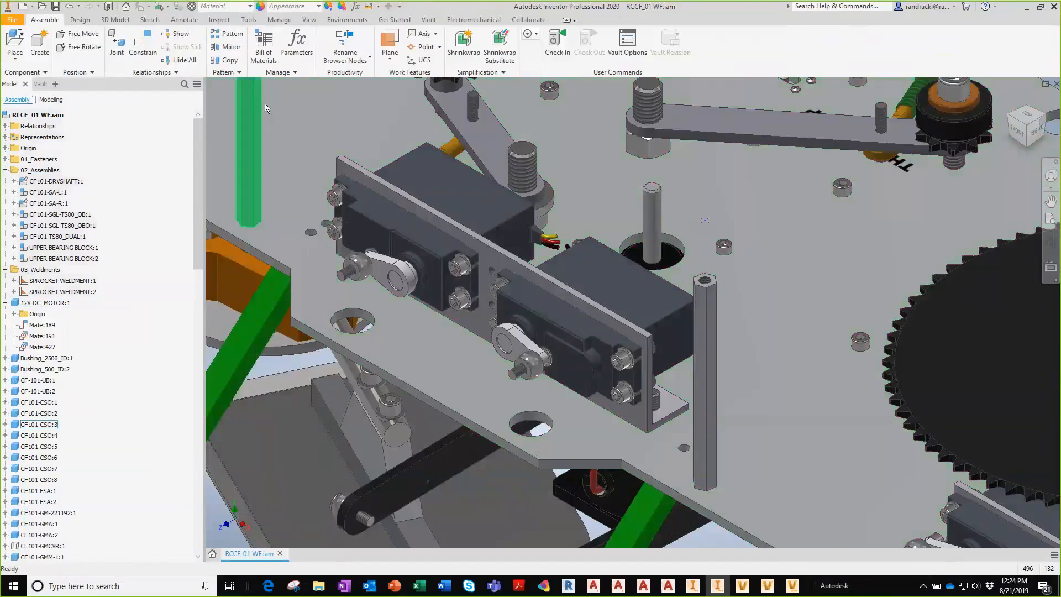
# Step: Turn on Display component names after relationship names in the assembly application options and apply it
pyautogui.click(249, 21)
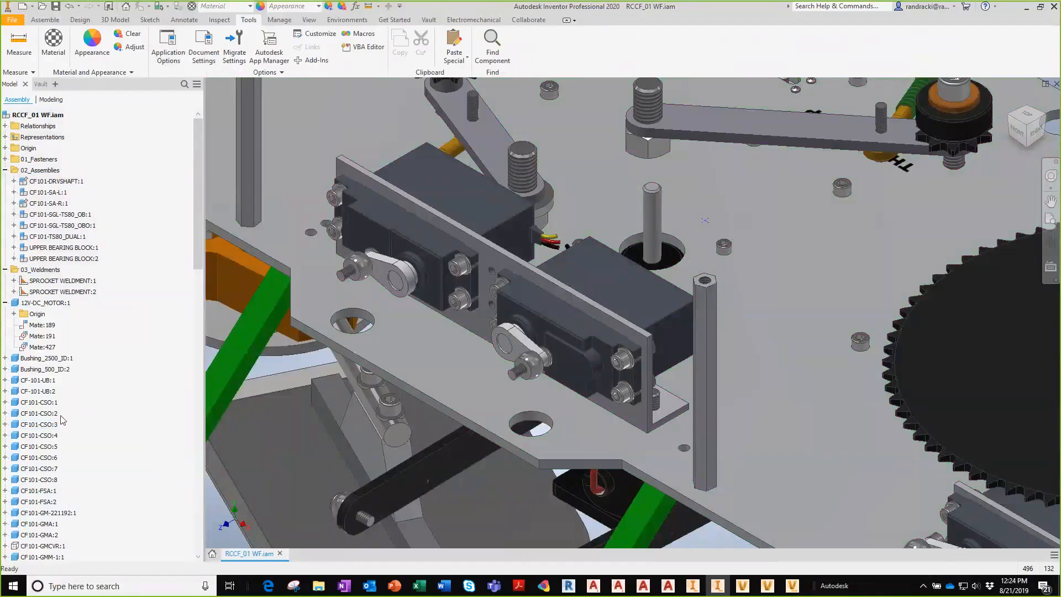
pyautogui.click(42, 325)
pyautogui.click(168, 47)
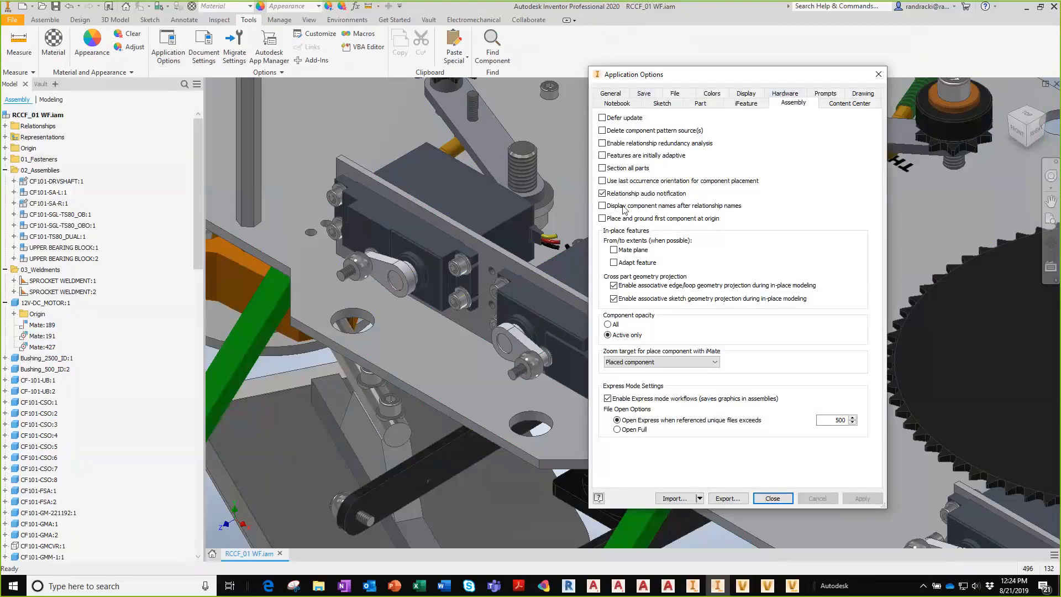
pyautogui.click(603, 206)
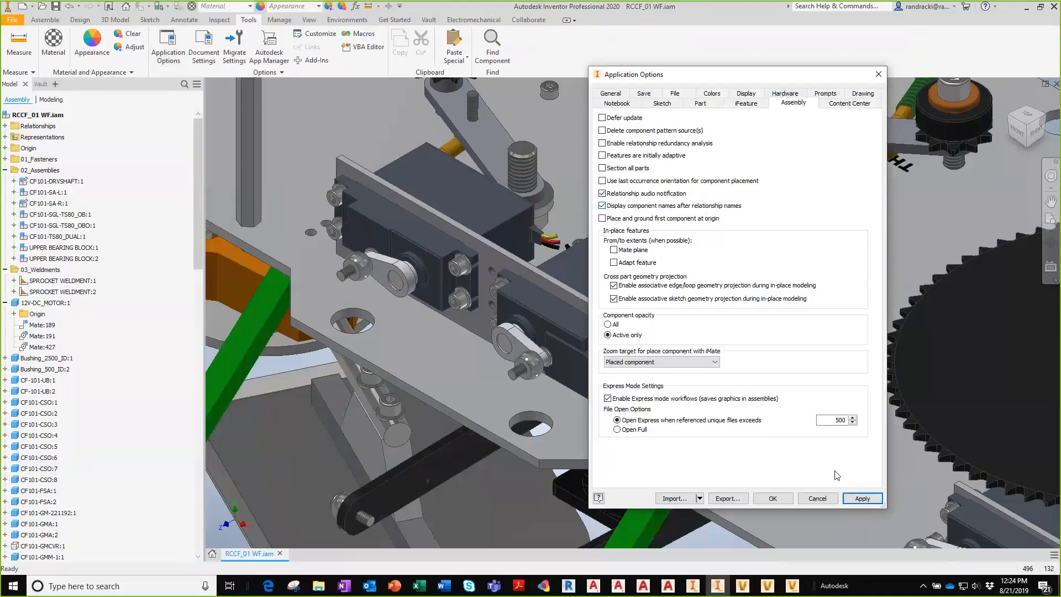
pyautogui.click(862, 498)
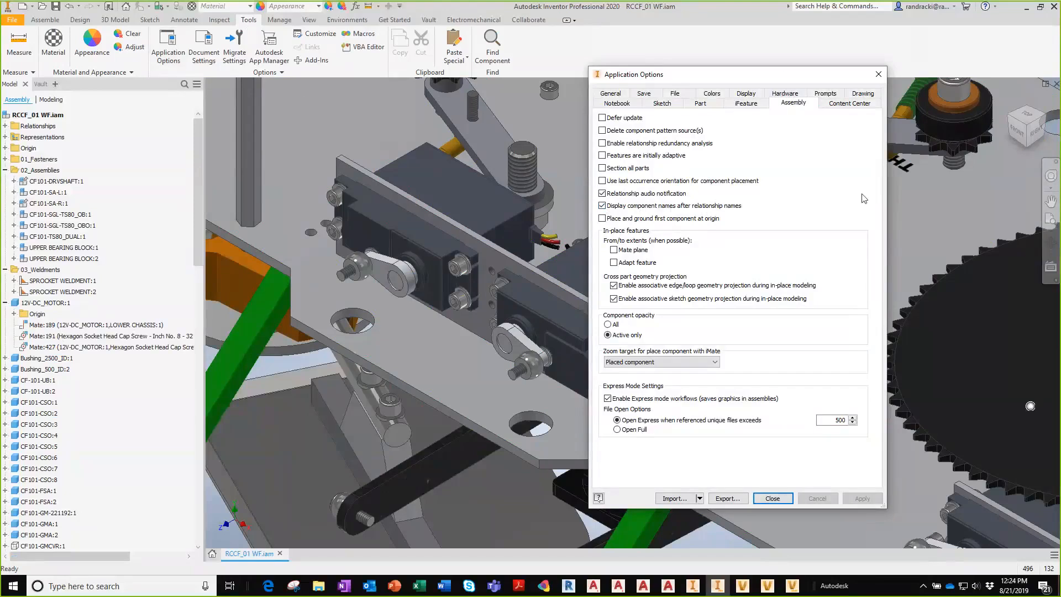
# Step: Turn on Display extended information after feature node name in browser in the part application options and accept the settings
pyautogui.click(700, 103)
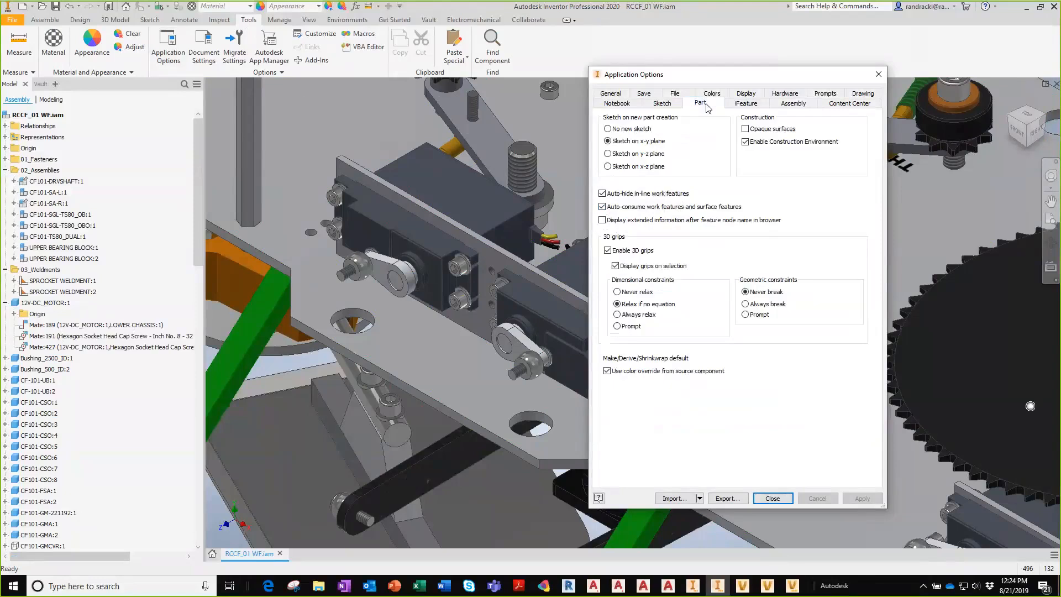
pyautogui.click(603, 220)
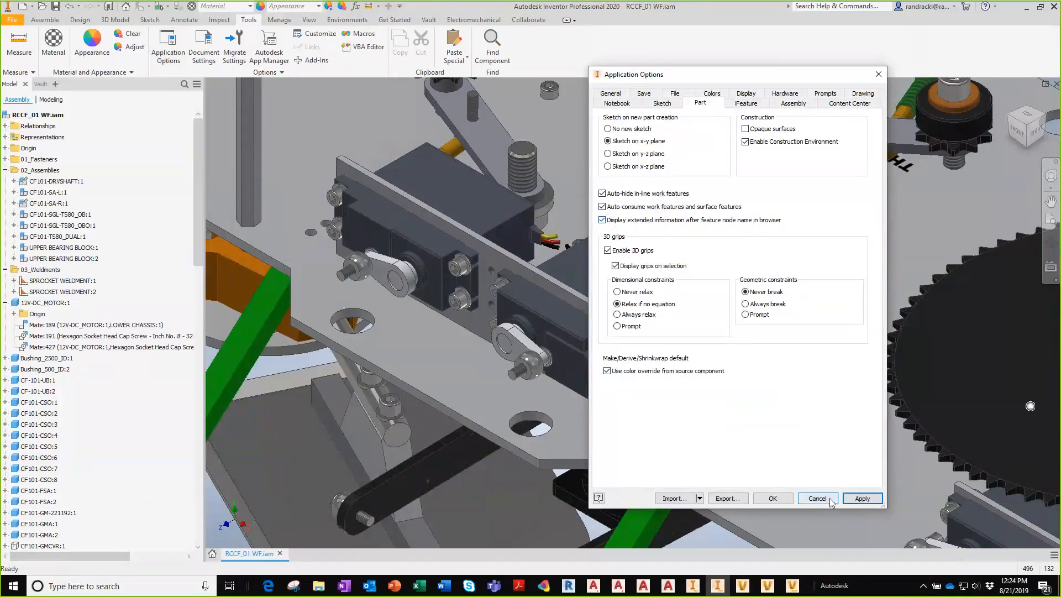
pyautogui.click(773, 498)
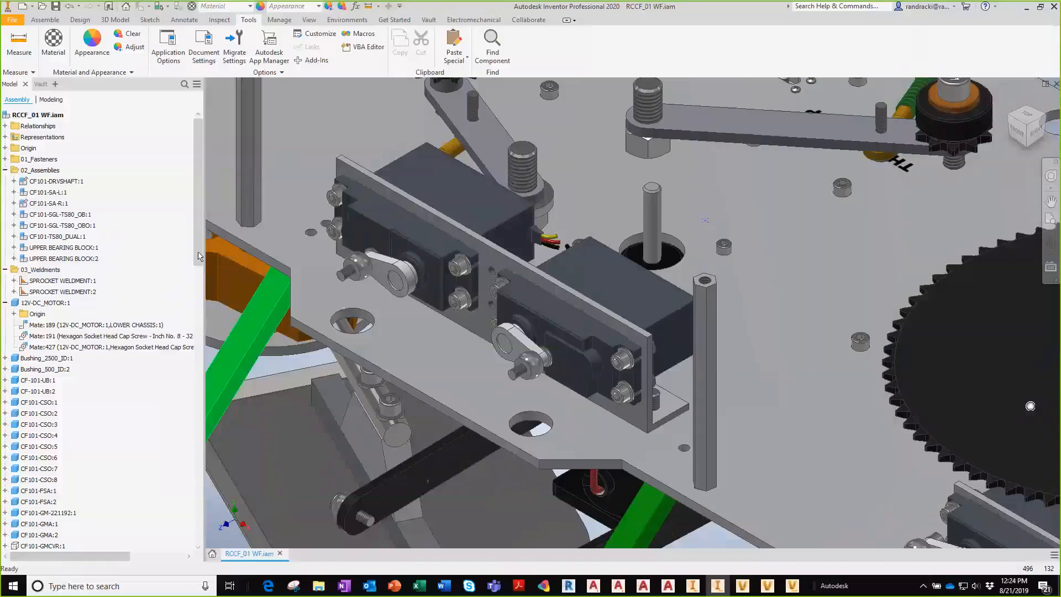
# Step: Inspect the Fillet1 and Fillet2 information of 12V-DC_MOTOR:1 in the Modeling view, and narrow the browser
pyautogui.click(51, 100)
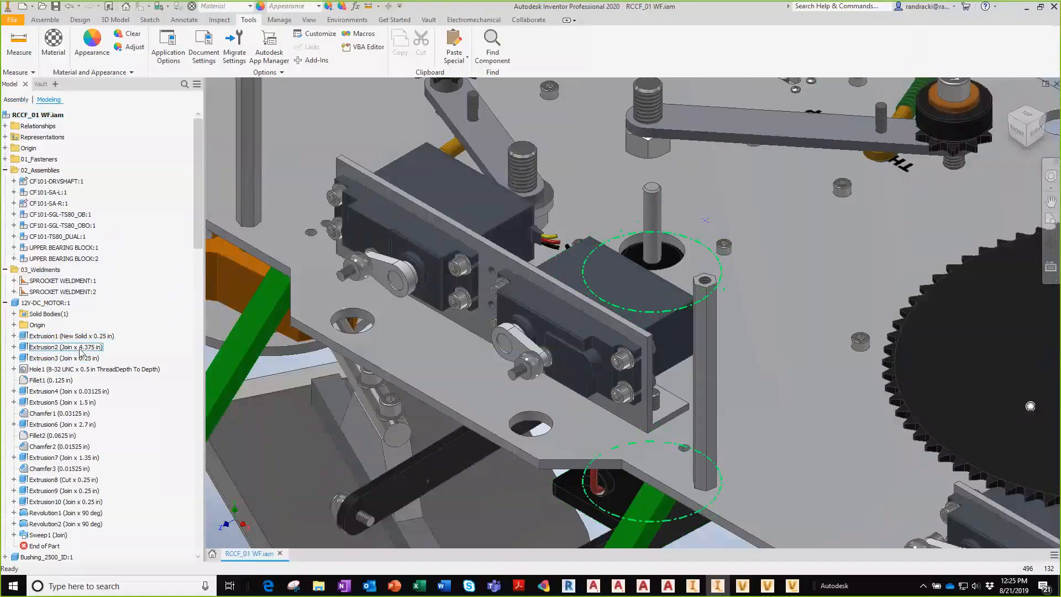
pyautogui.click(65, 380)
pyautogui.click(63, 437)
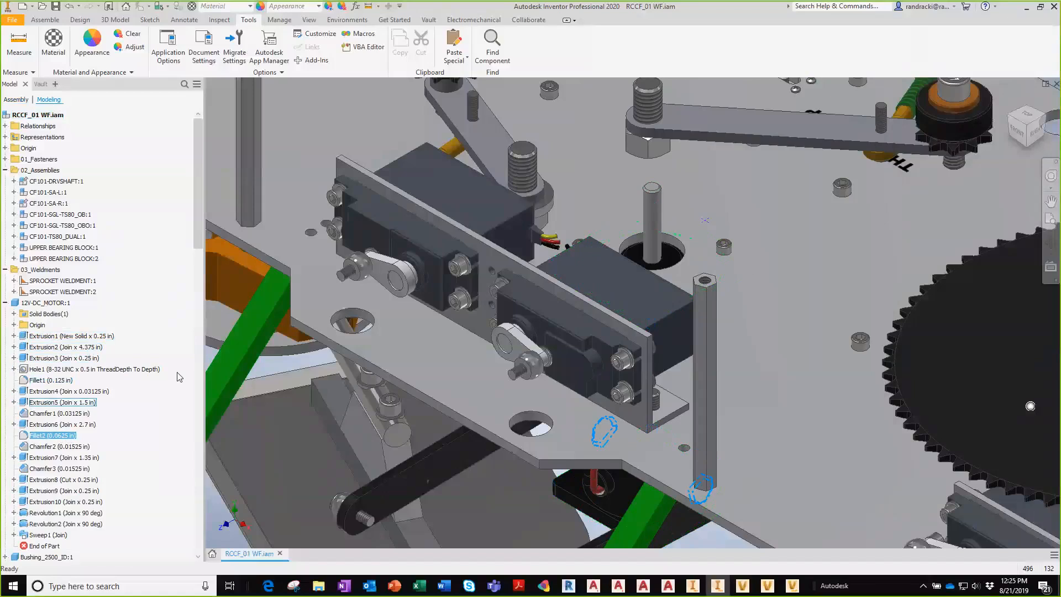
pyautogui.moveTo(202, 374); pyautogui.dragTo(151, 370)
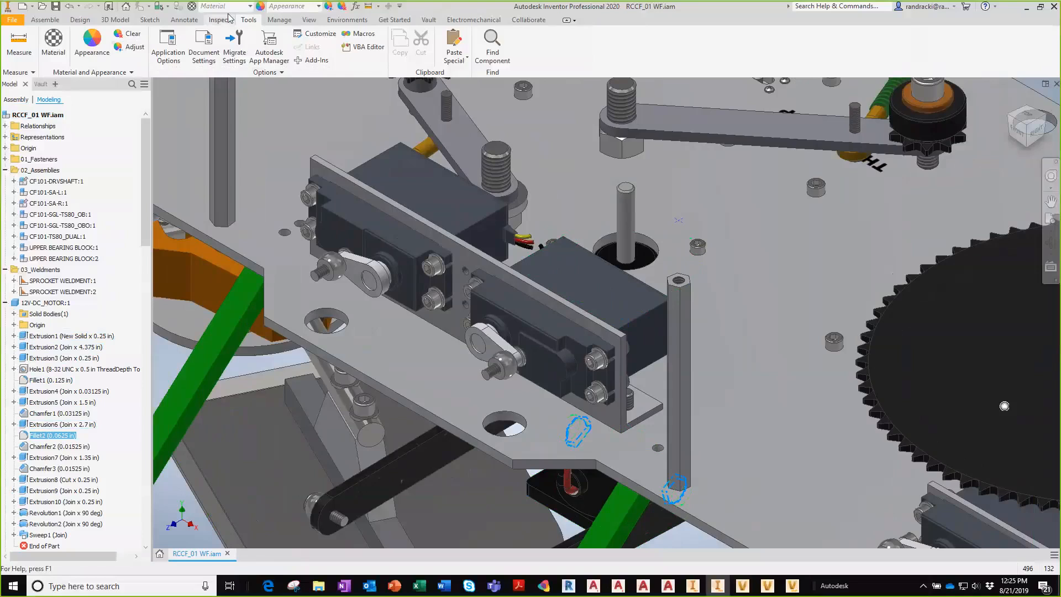
# Step: Review the list of Productivity commands available for the assembly and close it without choosing one
pyautogui.click(45, 20)
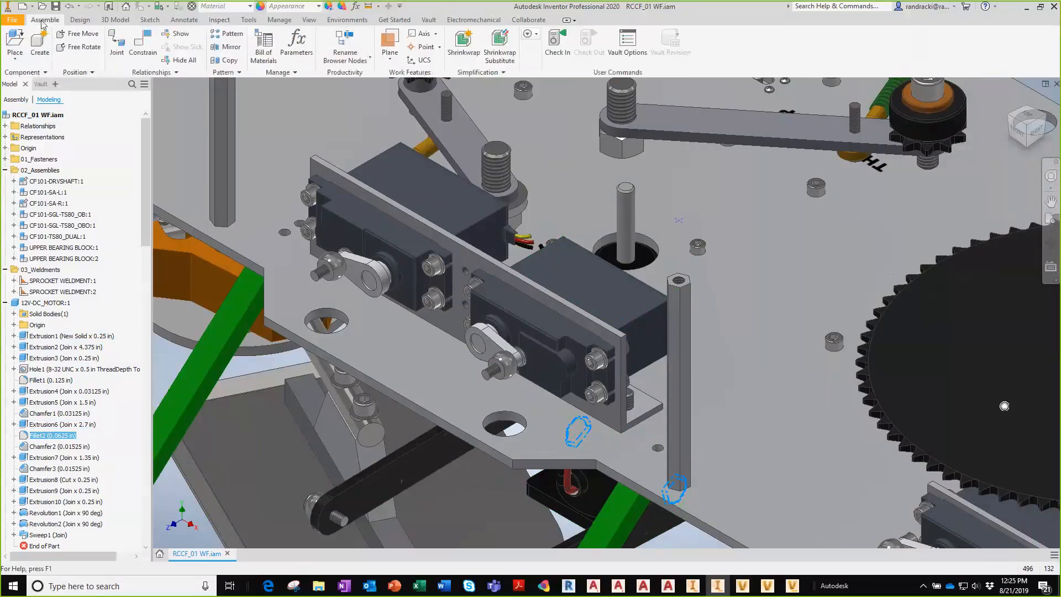
pyautogui.click(346, 56)
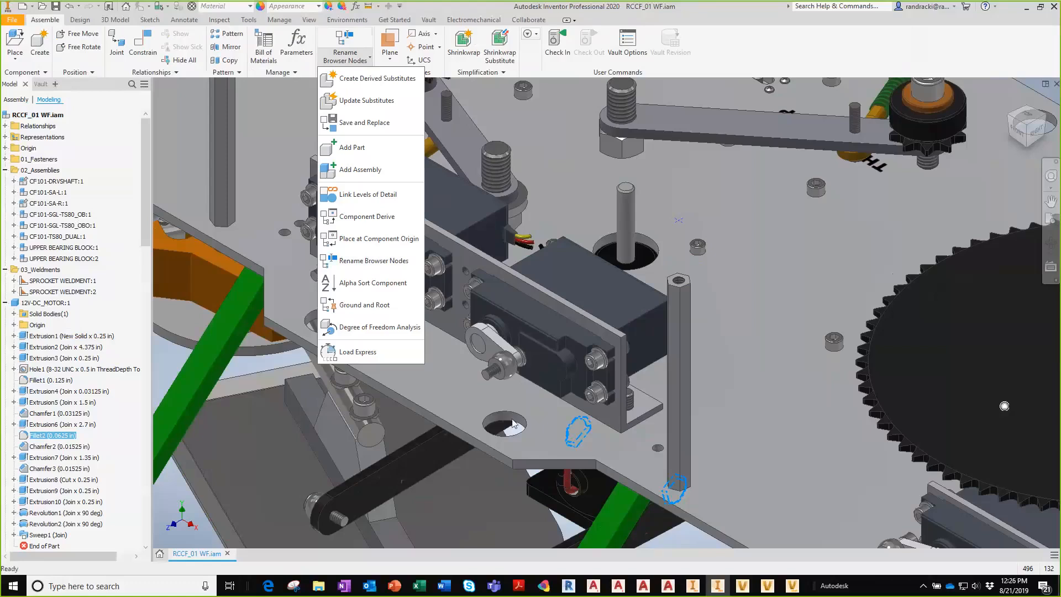
pyautogui.click(603, 418)
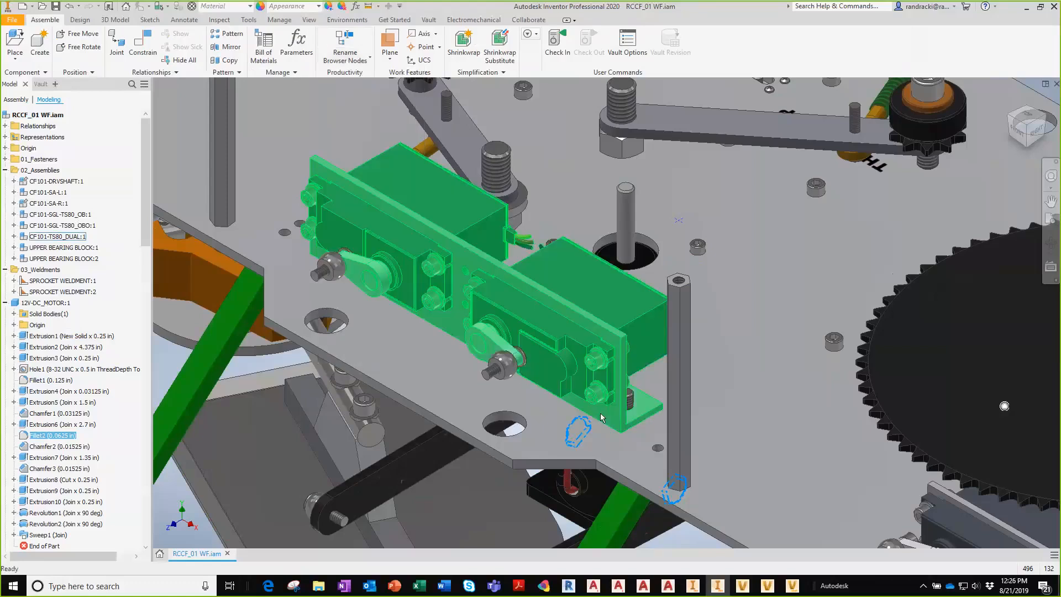
# Step: Switch to the PowerPoint slide show and advance it to the descriptions of the substitute, Save and Replace and Degree of Freedom tools
pyautogui.hotkey('alt', 'Tab')
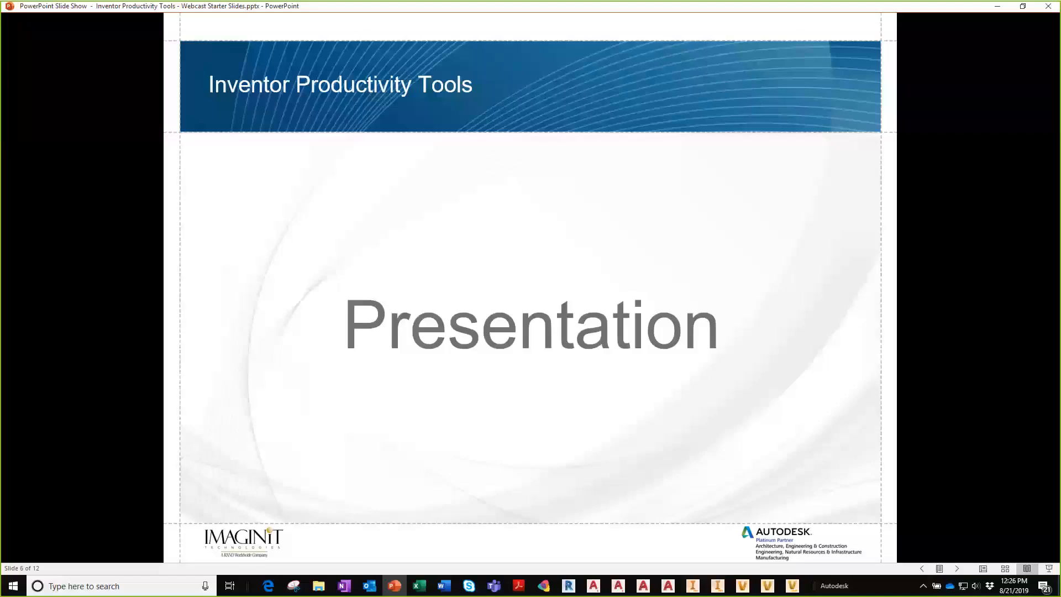
pyautogui.press('Right')
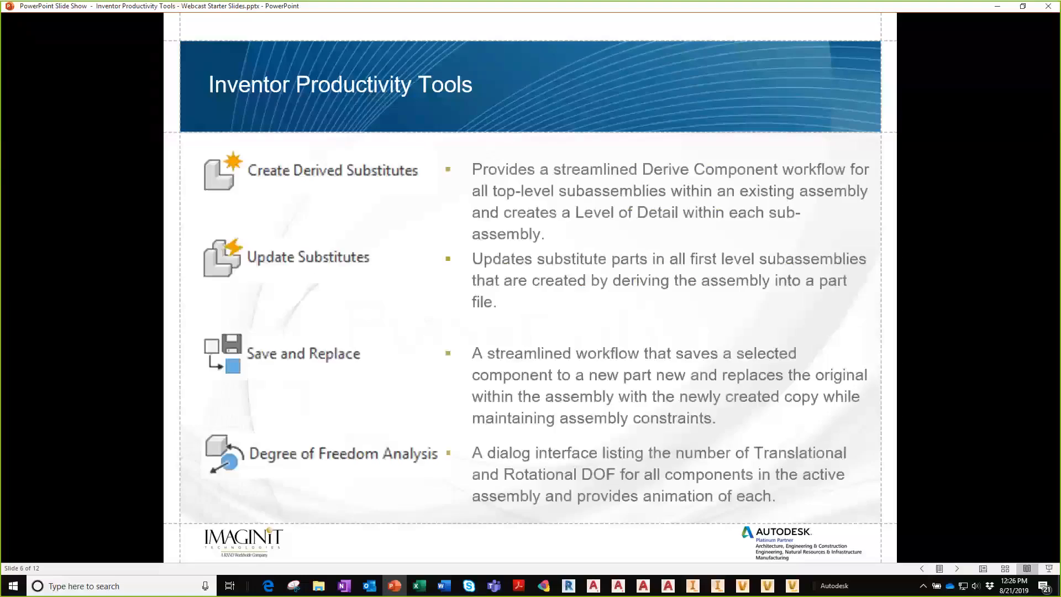
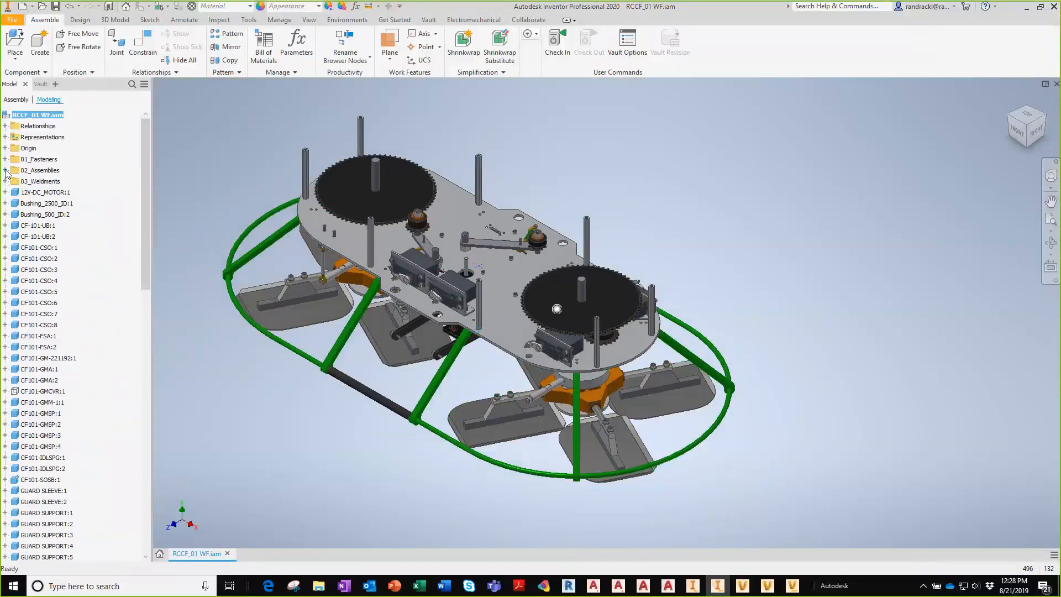
# Step: Expand the 02_Assemblies and 03_Weldments folders, and open Create Derived Substitutes for the assembly
pyautogui.click(5, 270)
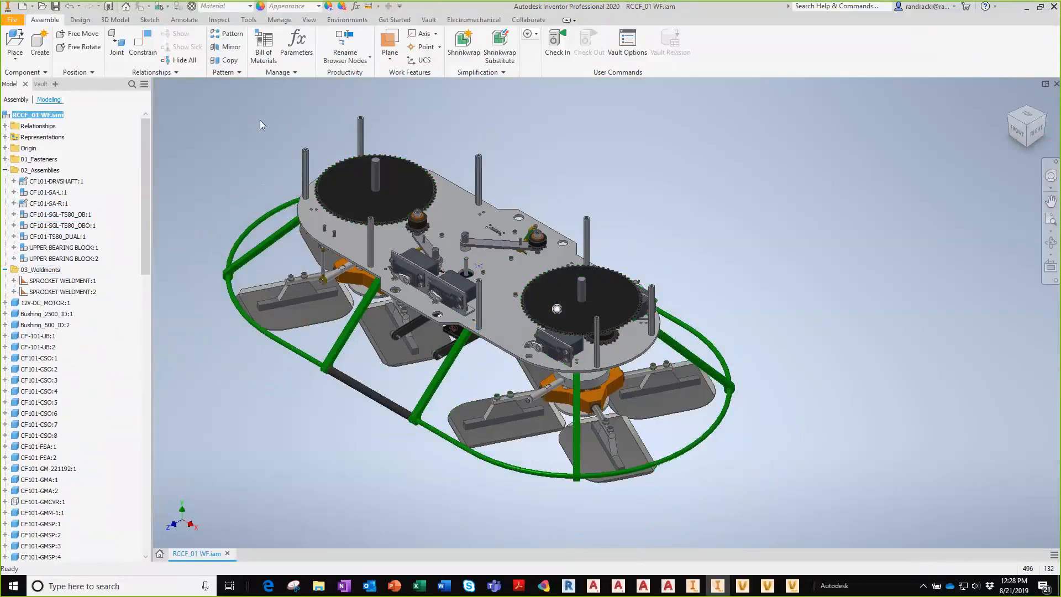
pyautogui.click(349, 61)
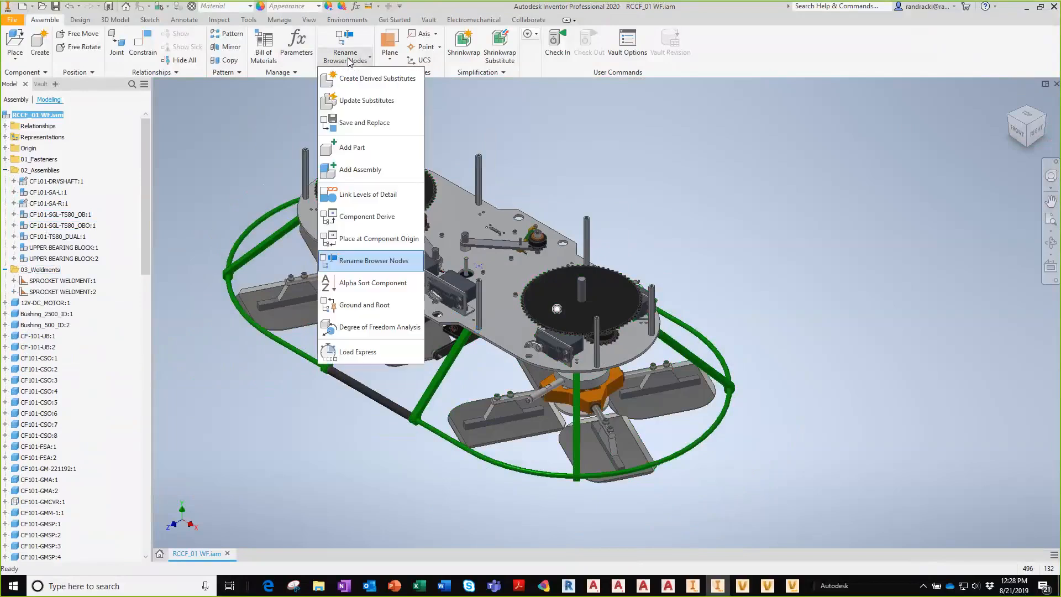
pyautogui.click(369, 79)
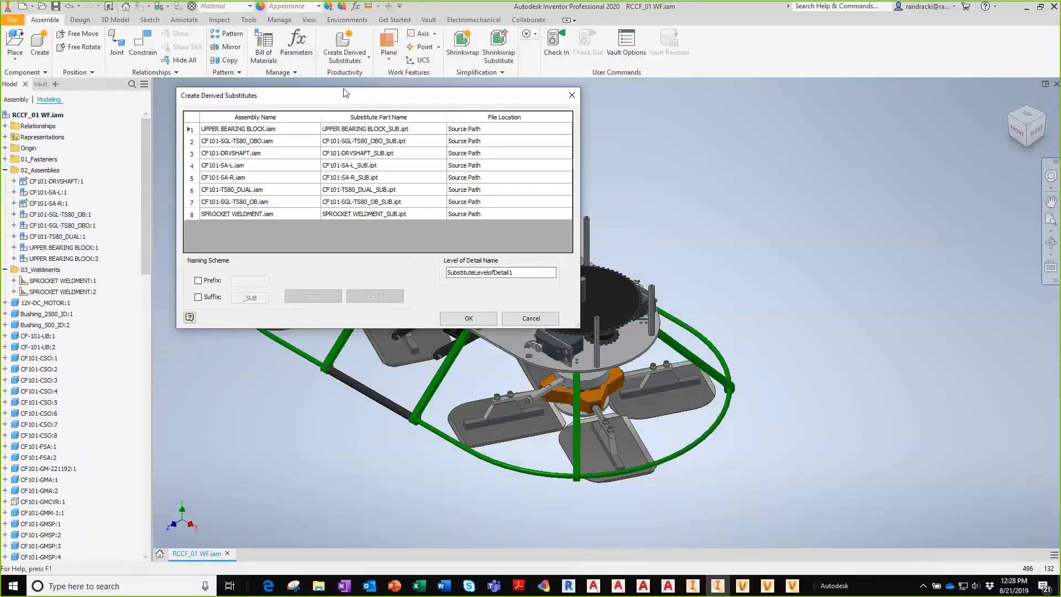
pyautogui.moveTo(345, 93); pyautogui.dragTo(326, 87)
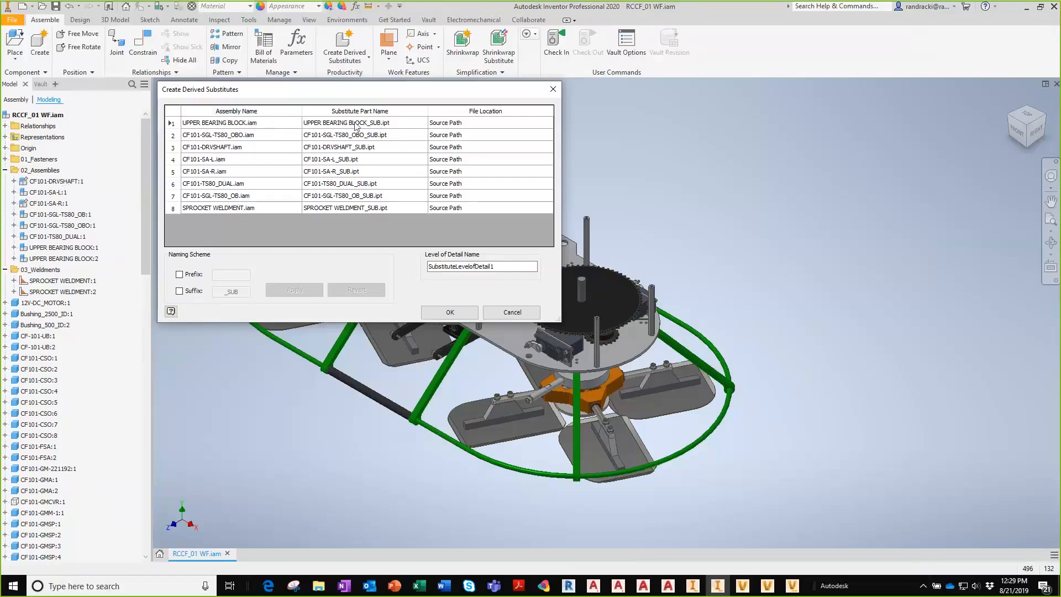
# Step: Try the suffix and prefix naming options on and off, and view the file location choices for UPPER BEARING BLOCK.iam
pyautogui.click(179, 291)
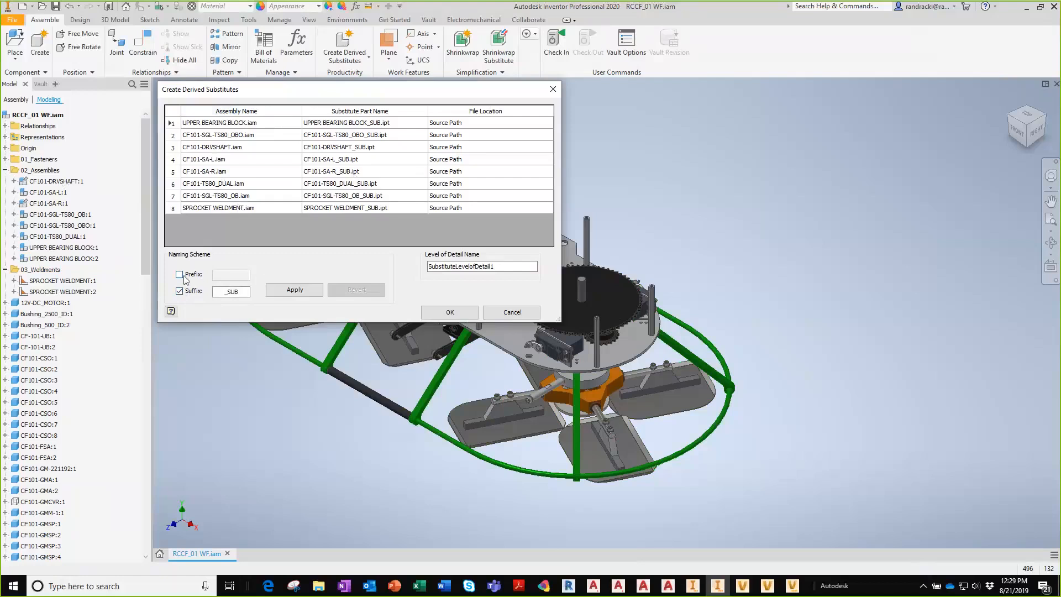
pyautogui.click(180, 275)
pyautogui.click(180, 275)
pyautogui.click(180, 292)
pyautogui.click(504, 268)
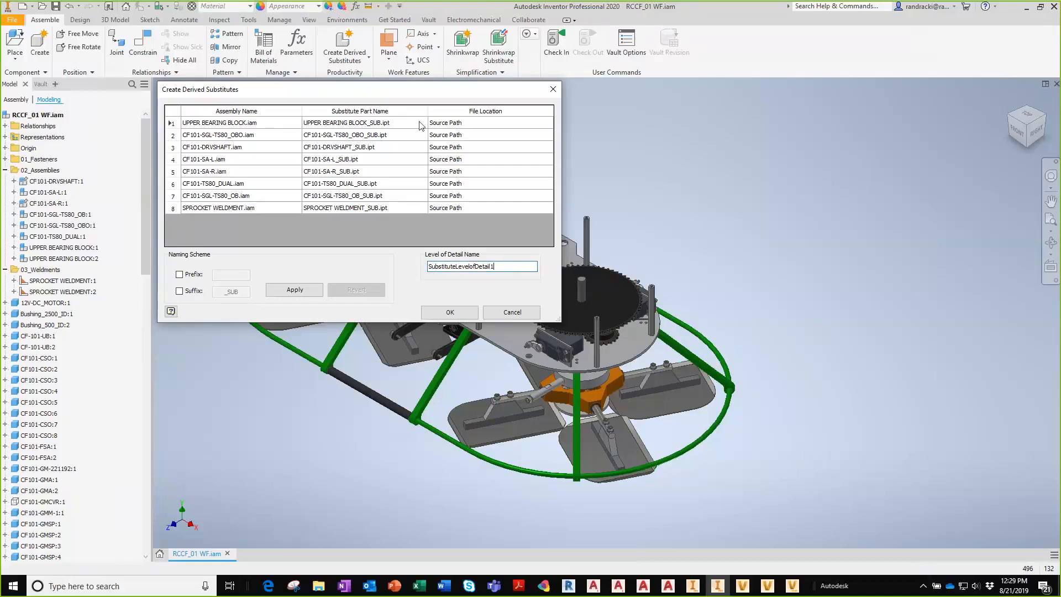
pyautogui.click(475, 122)
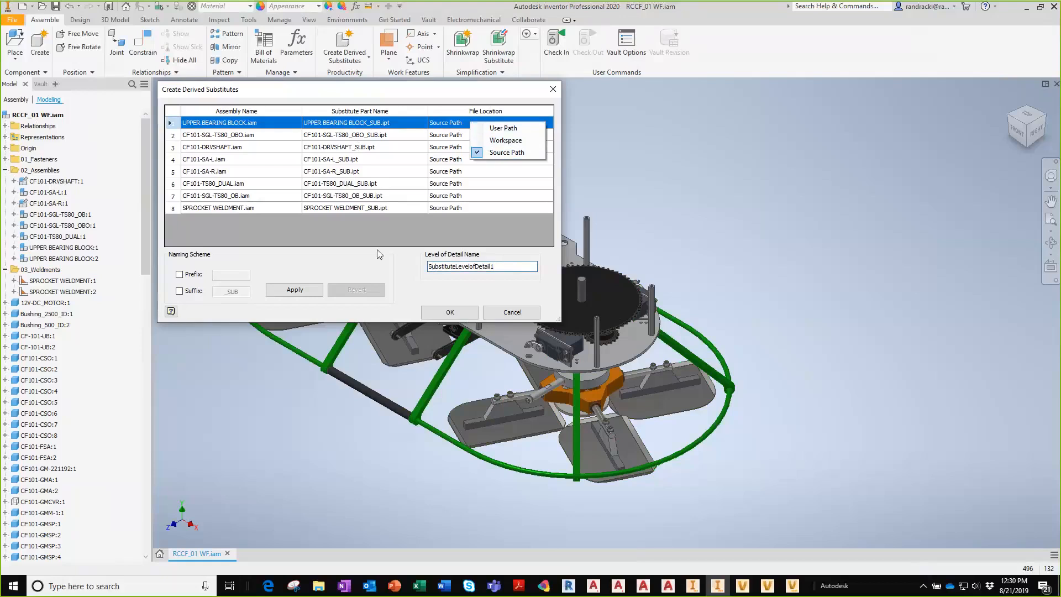
# Step: Remove the SPROCKET WELDMENT.iam and UPPER BEARING BLOCK.iam rows from the derived substitutes list
pyautogui.click(240, 207)
pyautogui.click(240, 208)
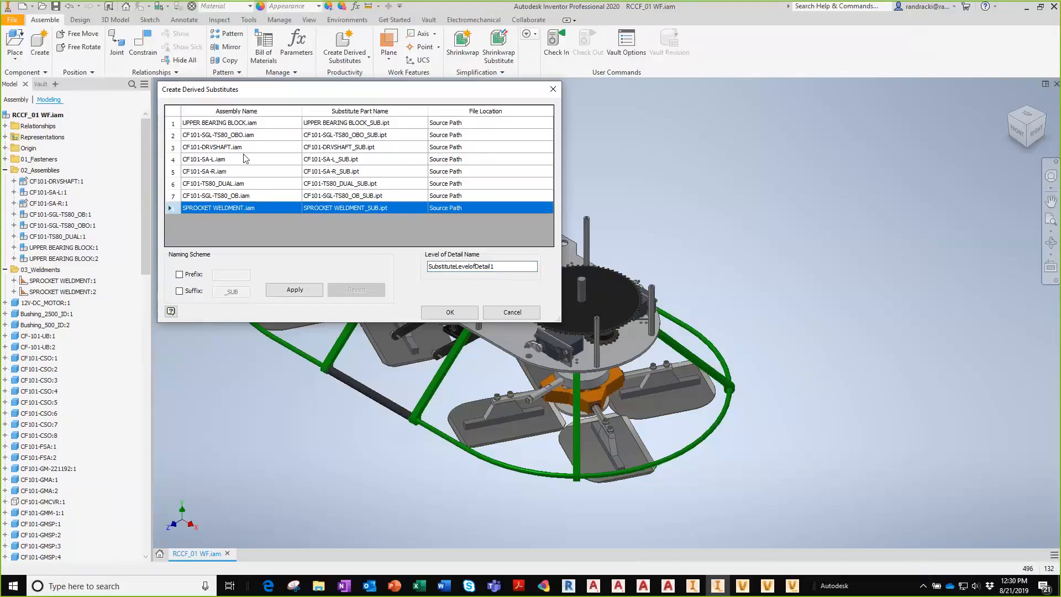
pyautogui.keyDown('ctrl'); pyautogui.click(240, 123); pyautogui.keyUp('ctrl')
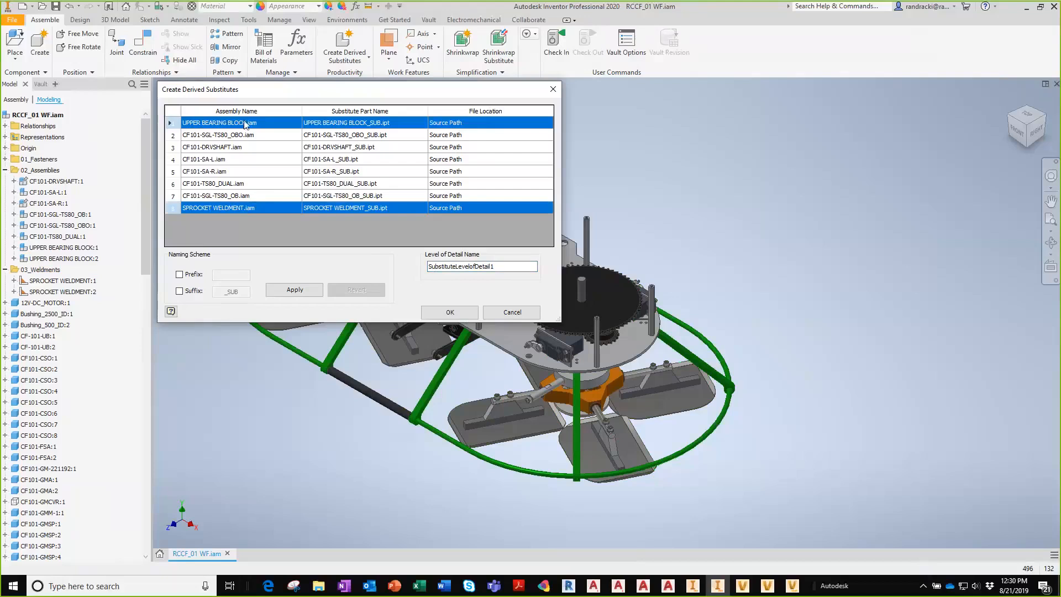
pyautogui.rightClick(245, 123)
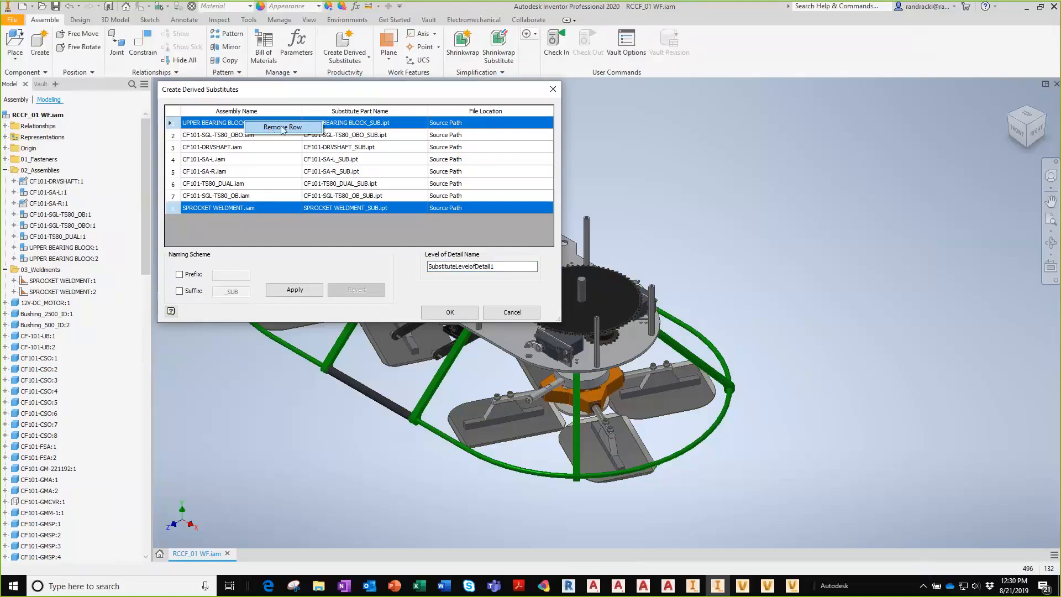
pyautogui.click(282, 128)
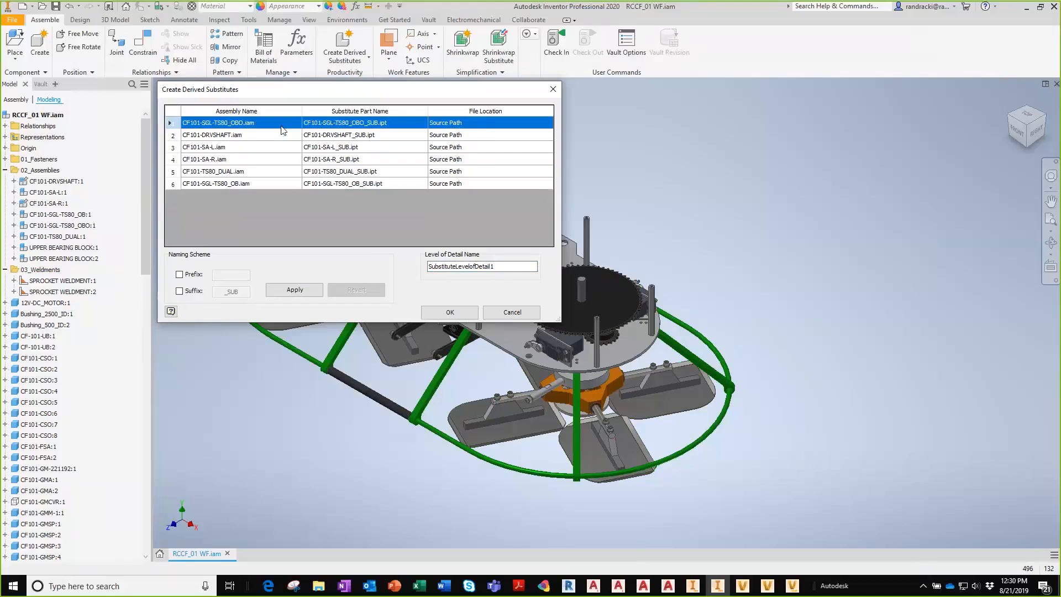
# Step: Apply the naming scheme without prefix or suffix to the substitute parts, and cancel Create Derived Substitutes
pyautogui.click(296, 290)
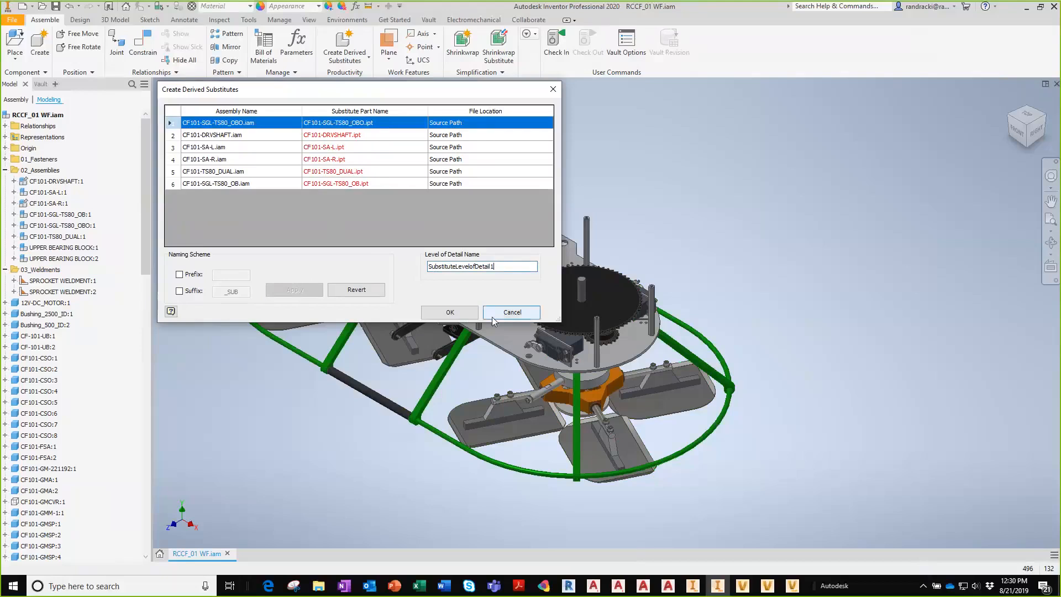
pyautogui.click(512, 312)
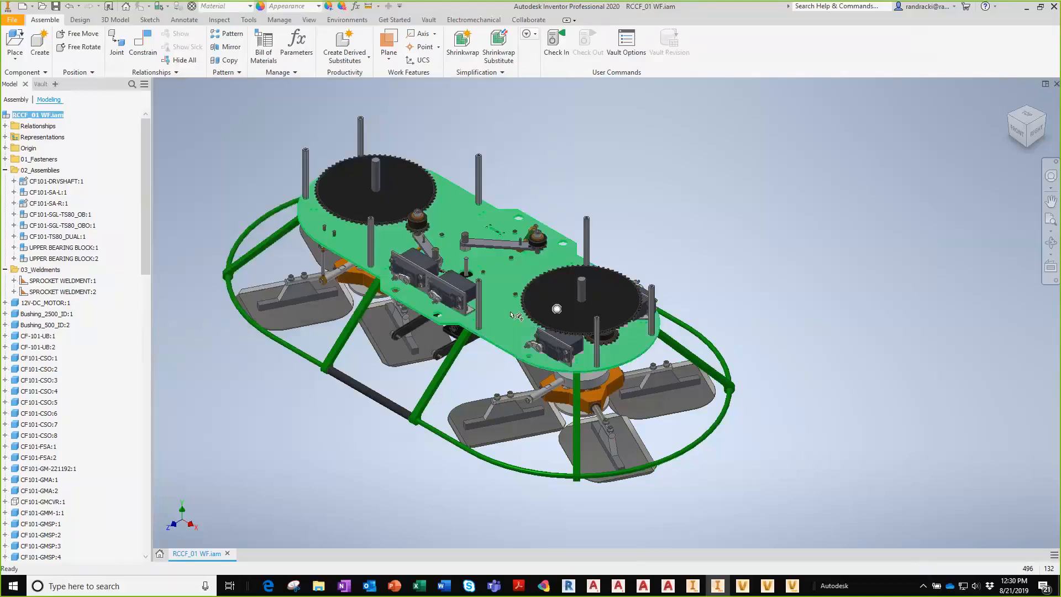
# Step: Open Create Derived Substitutes and remove the UPPER BEARING BLOCK.iam and SPROCKET WELDMENT.iam rows from the list
pyautogui.click(344, 41)
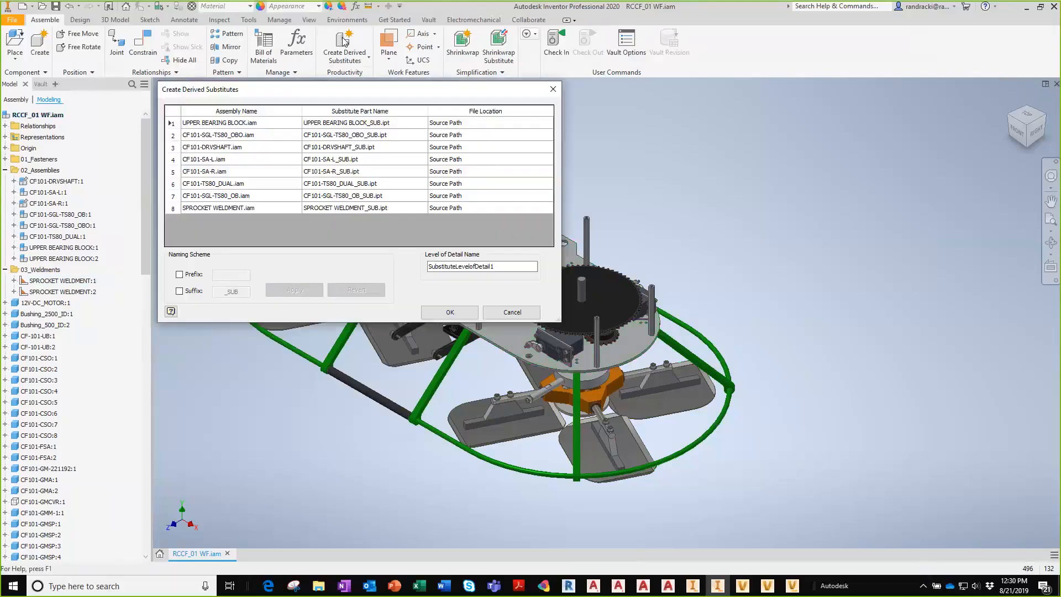
pyautogui.click(251, 127)
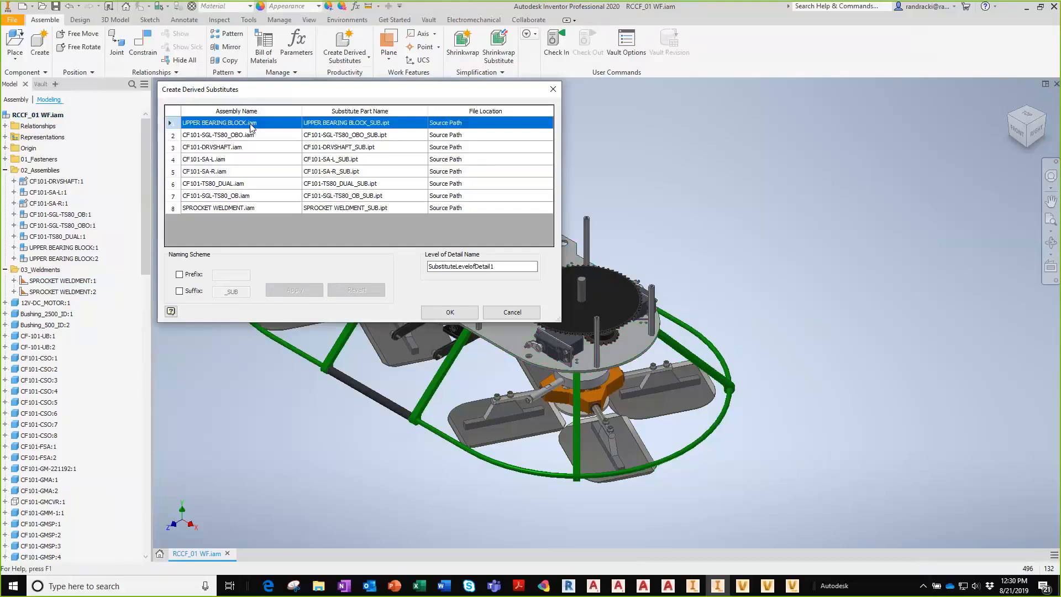
pyautogui.keyDown('ctrl'); pyautogui.click(241, 208); pyautogui.keyUp('ctrl')
pyautogui.rightClick(241, 208)
pyautogui.click(273, 216)
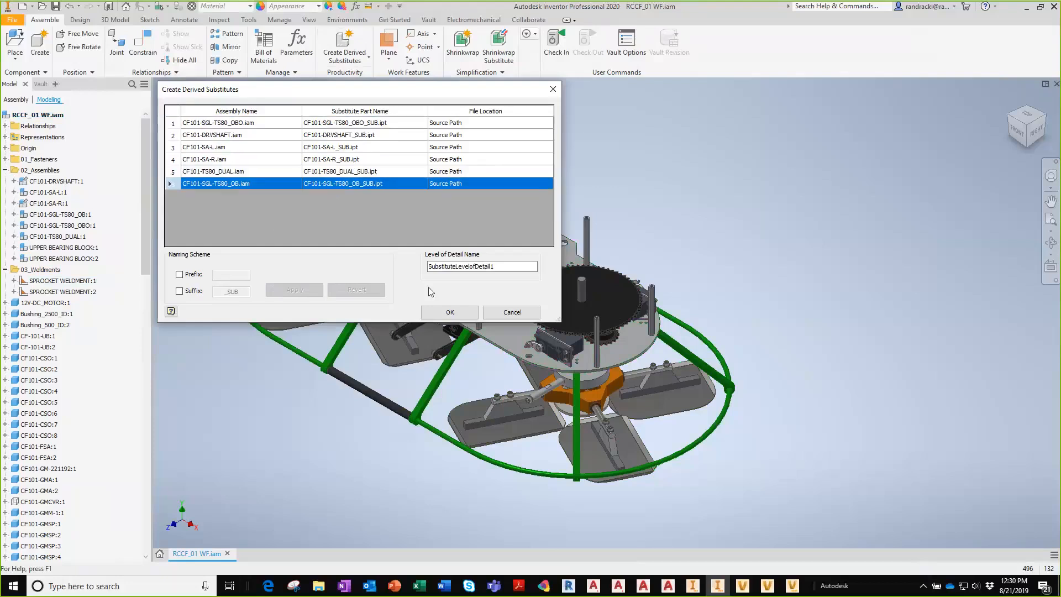
# Step: Generate the six listed substitute parts with level of detail SubstituteLevelofDetail1, accepting the save of each substitute and its subassembly
pyautogui.click(449, 313)
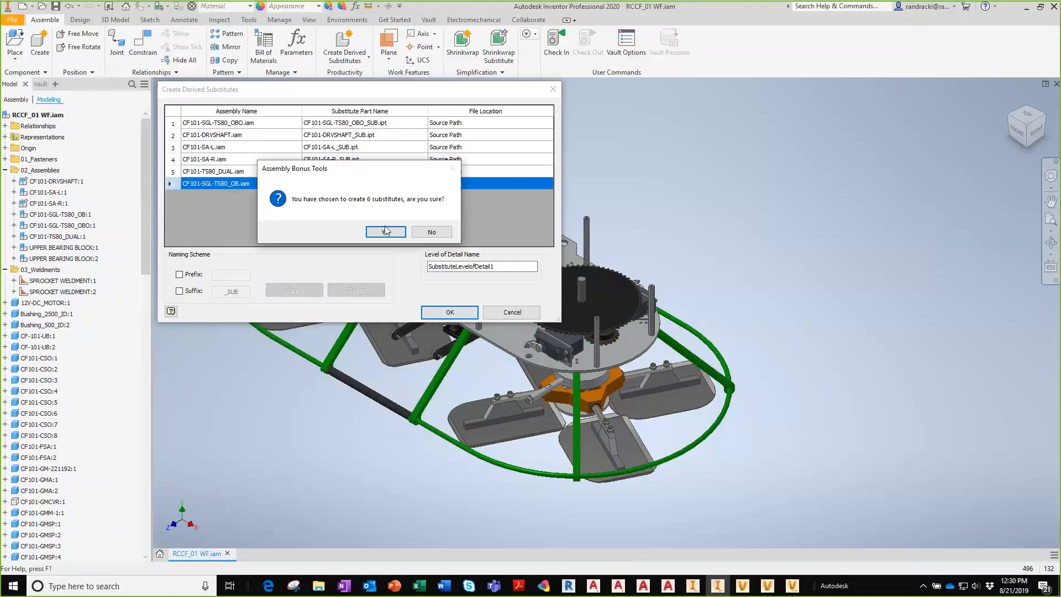
pyautogui.click(385, 232)
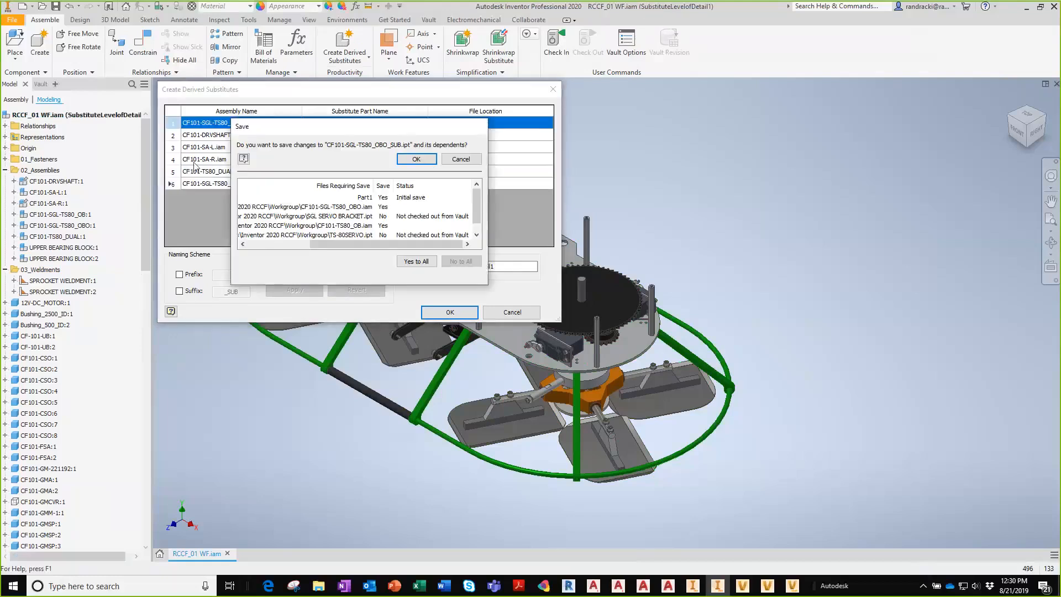
pyautogui.press('Return')
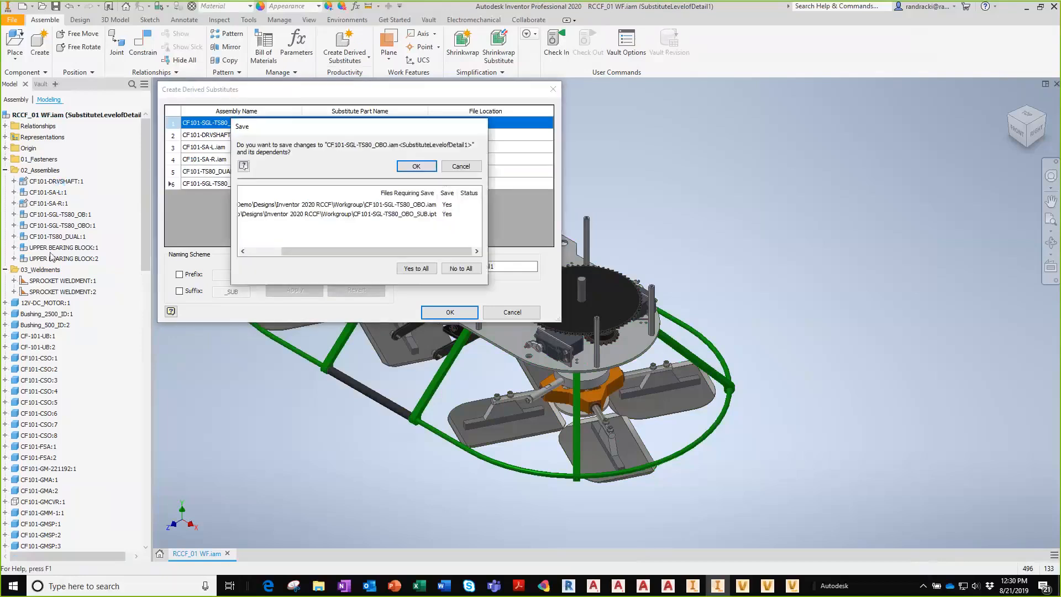
pyautogui.press('Return')
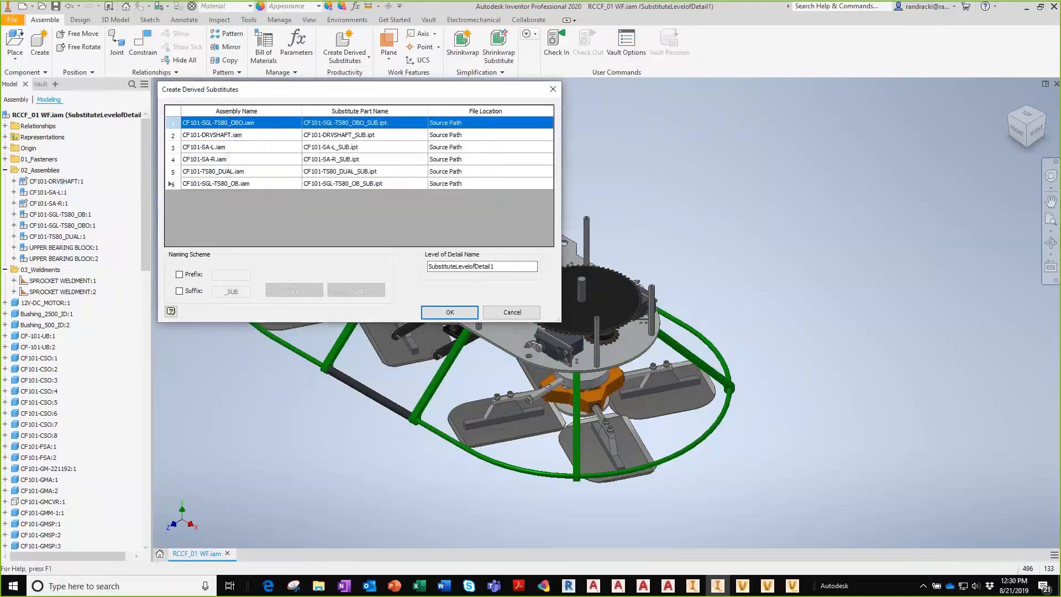
pyautogui.press('Return')
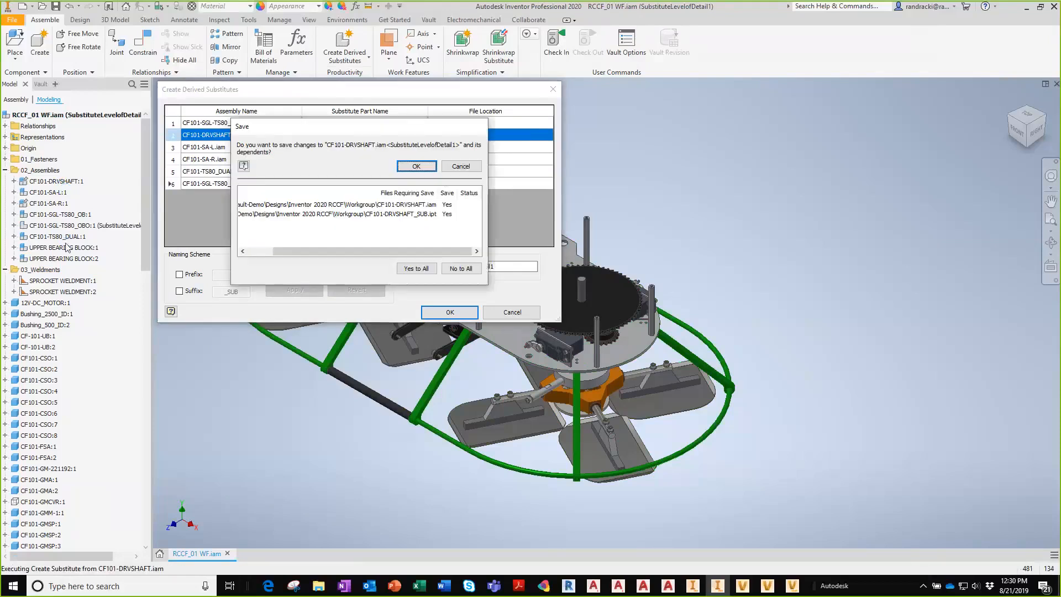
pyautogui.press('Return')
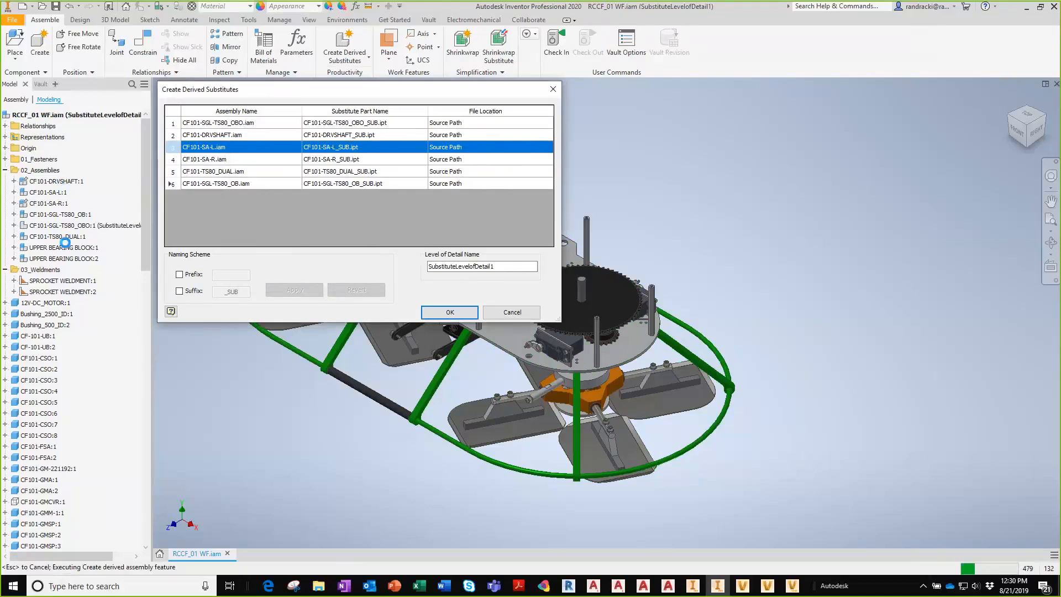
pyautogui.press('Return')
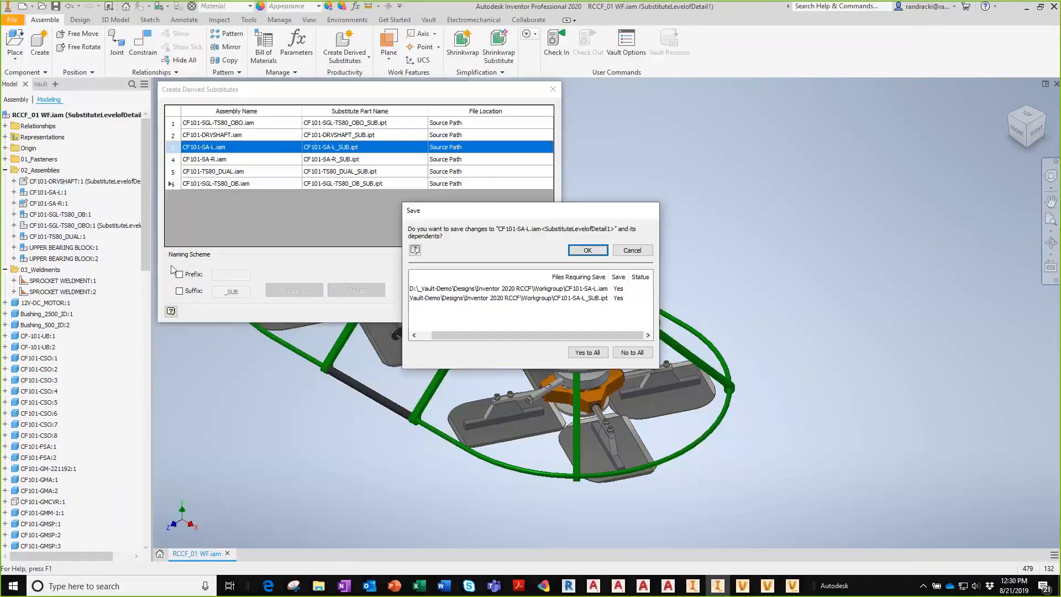
pyautogui.press('Return')
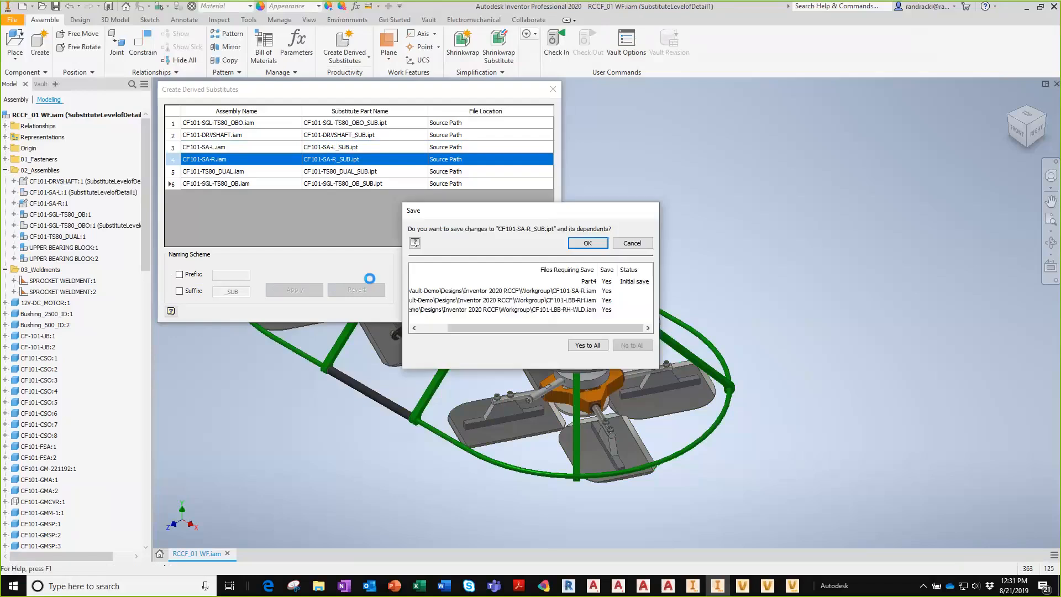
pyautogui.press('Return')
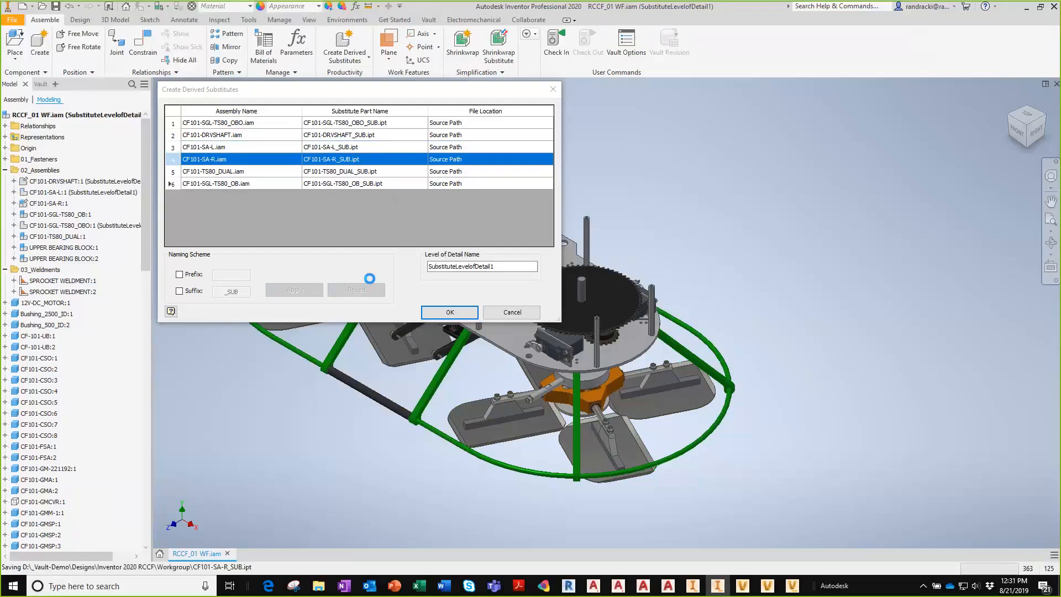
pyautogui.press('Return')
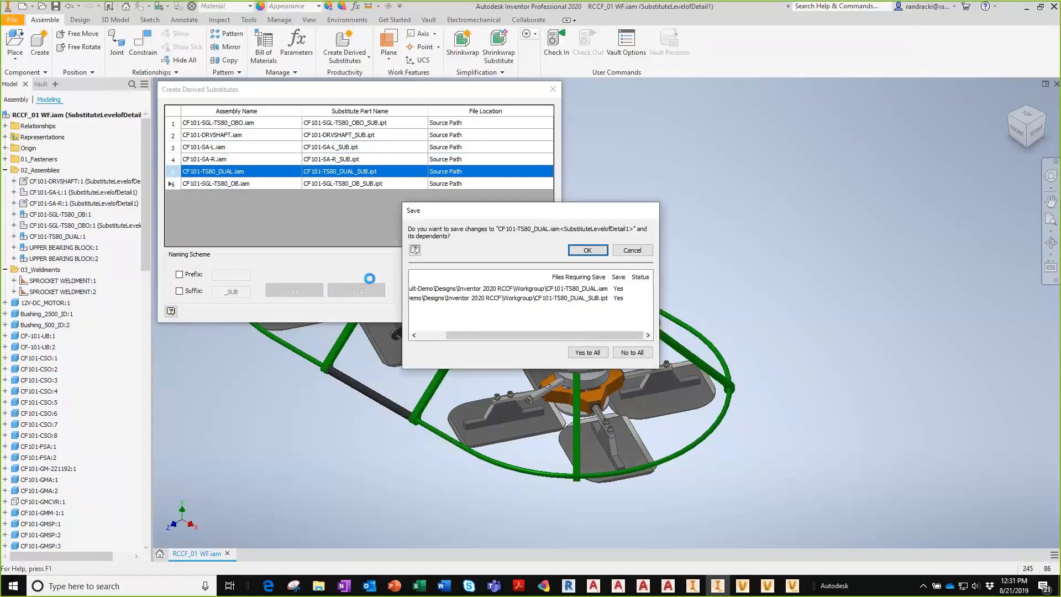
pyautogui.press('Return')
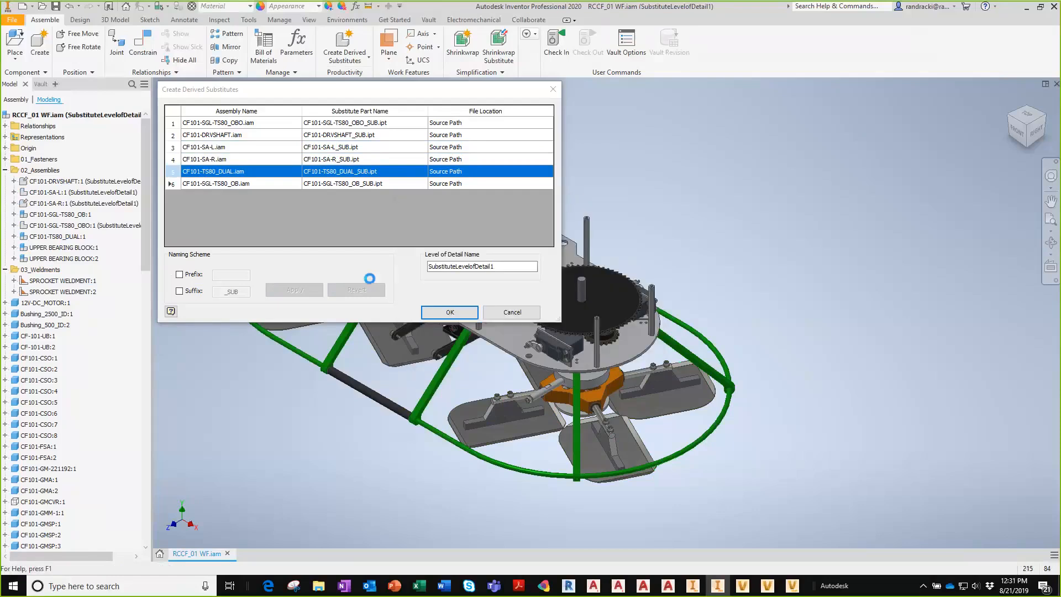
pyautogui.press('Return')
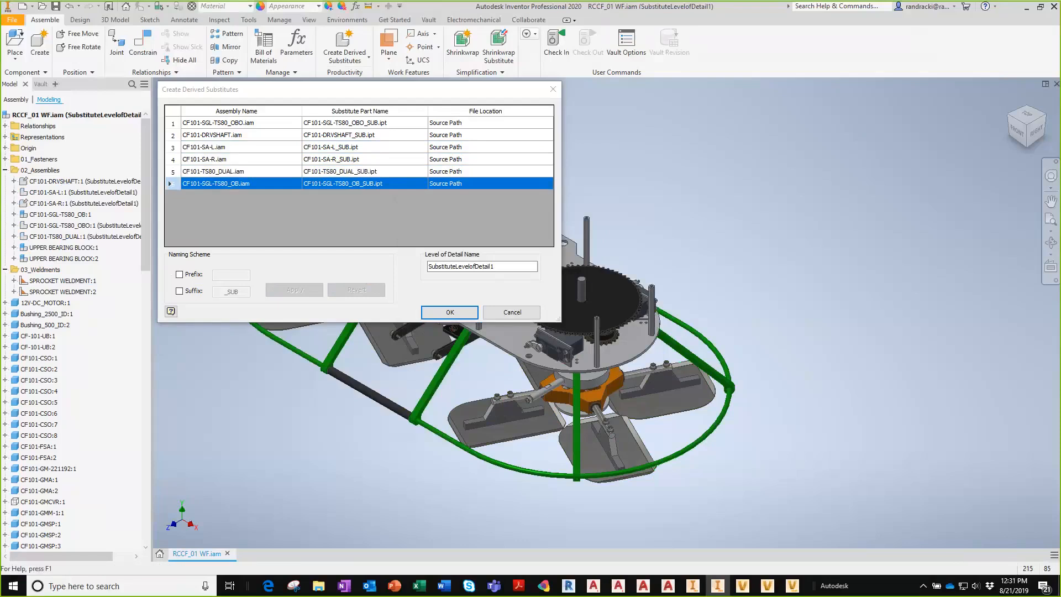
pyautogui.press('Return')
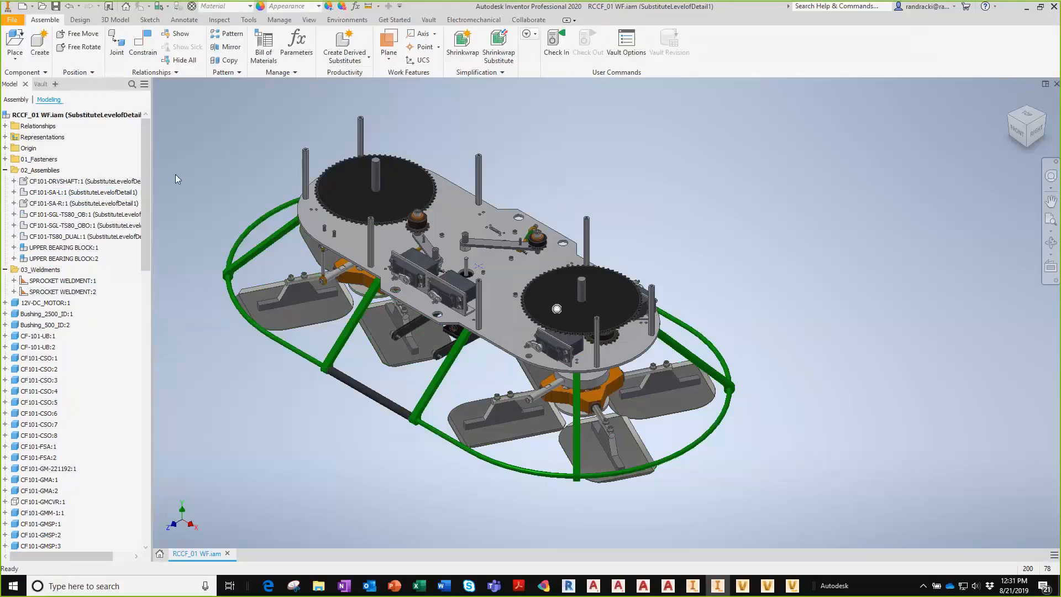
# Step: Expand the level of detail representations of CF101-DRVSHAFT:1 and widen the browser to show the full names
pyautogui.click(14, 181)
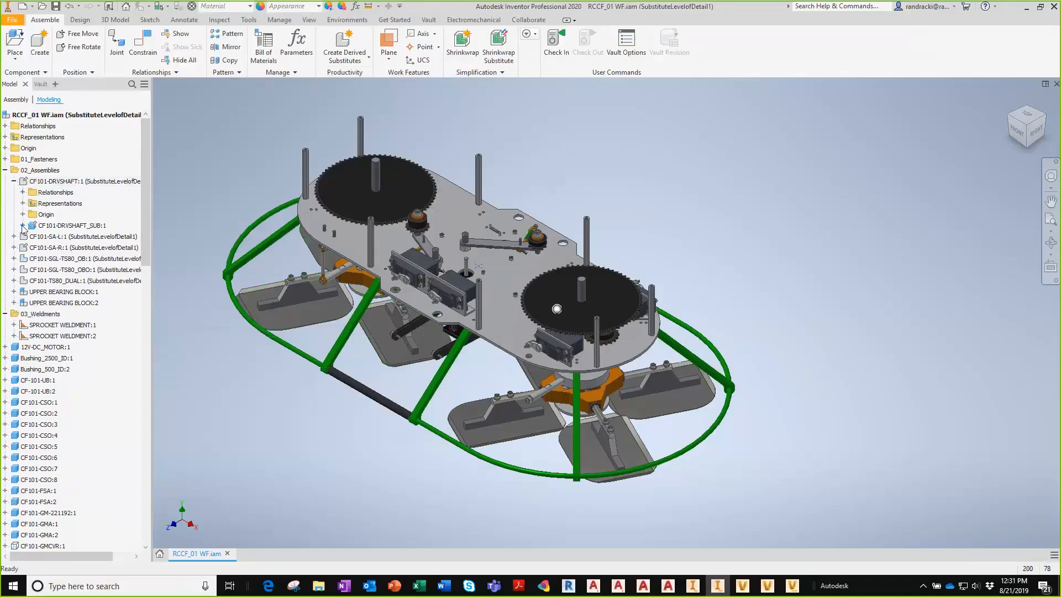
pyautogui.click(23, 203)
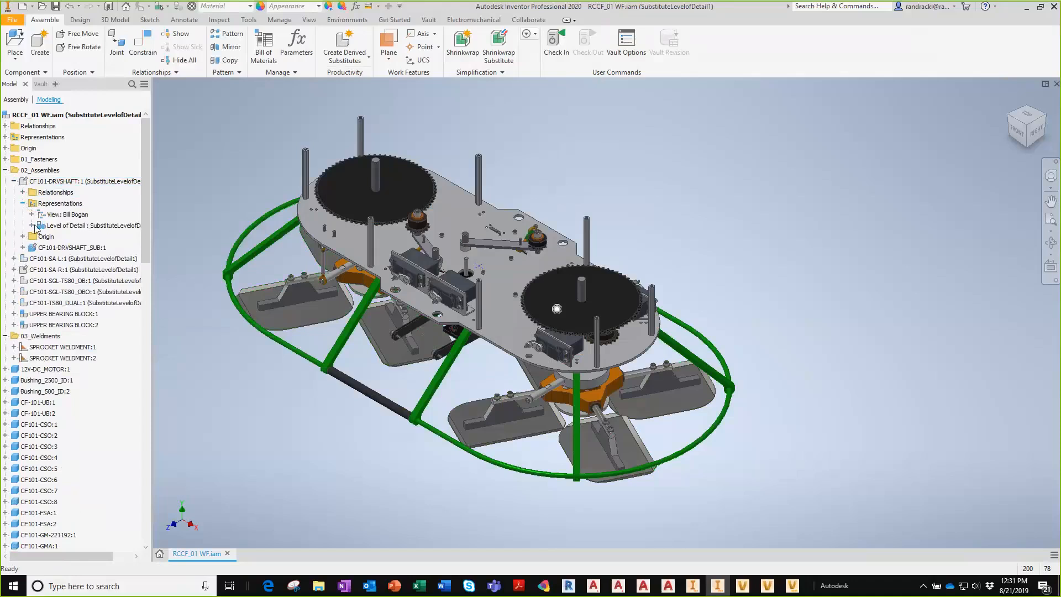
pyautogui.click(32, 225)
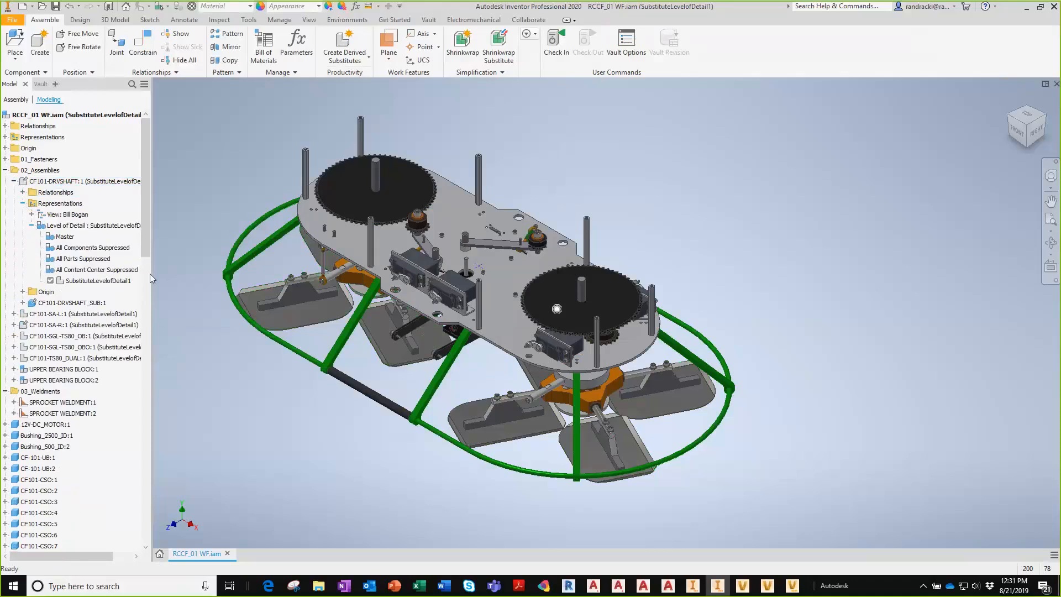
pyautogui.moveTo(152, 274); pyautogui.dragTo(189, 274)
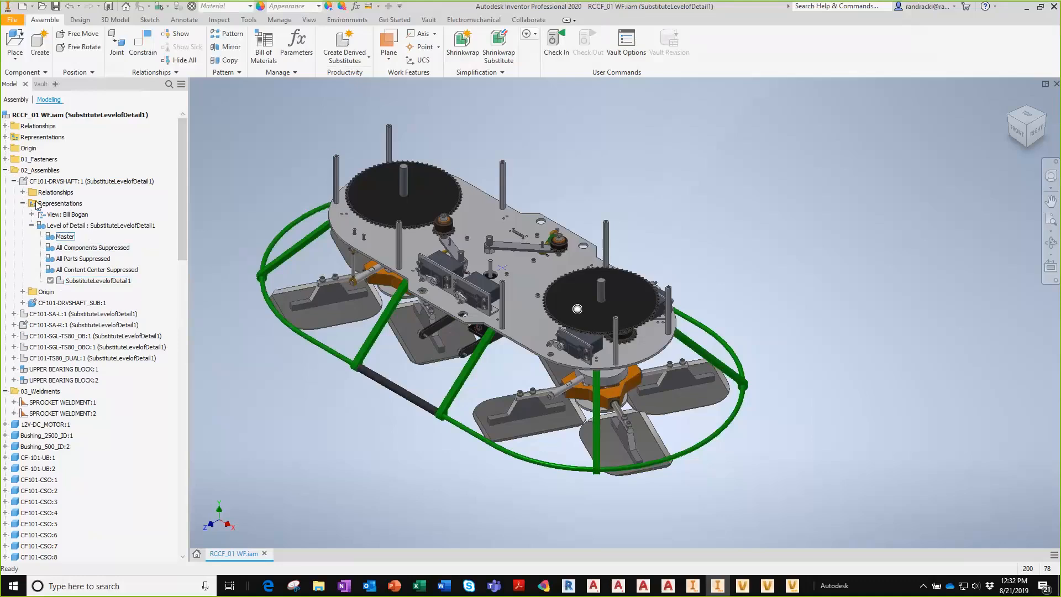
# Step: Expand the top-level assembly's representations down to its SubstituteLevelofDetail1 level of detail
pyautogui.click(5, 137)
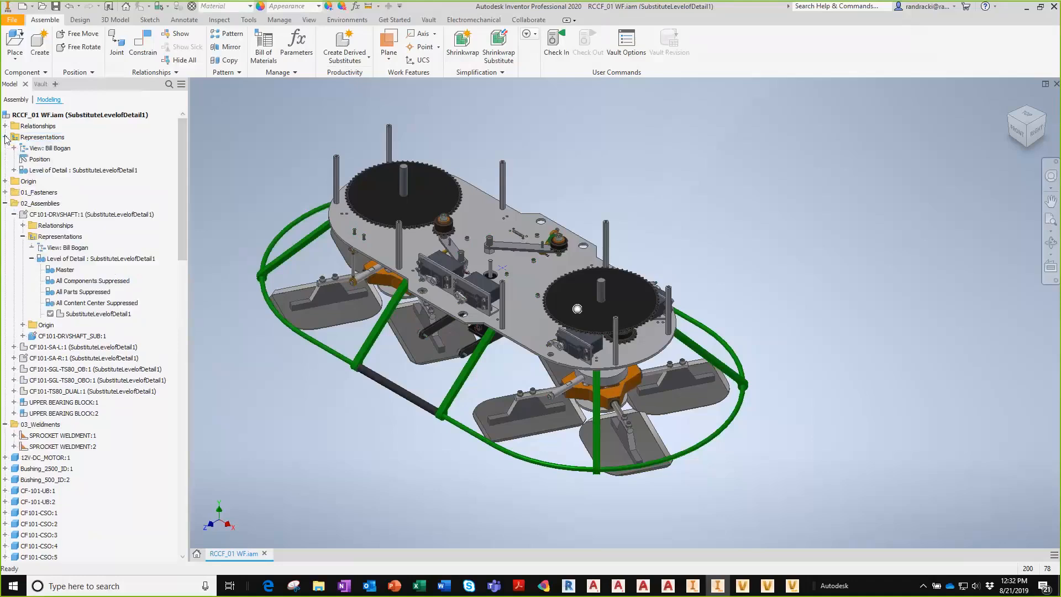
pyautogui.click(14, 170)
pyautogui.click(70, 226)
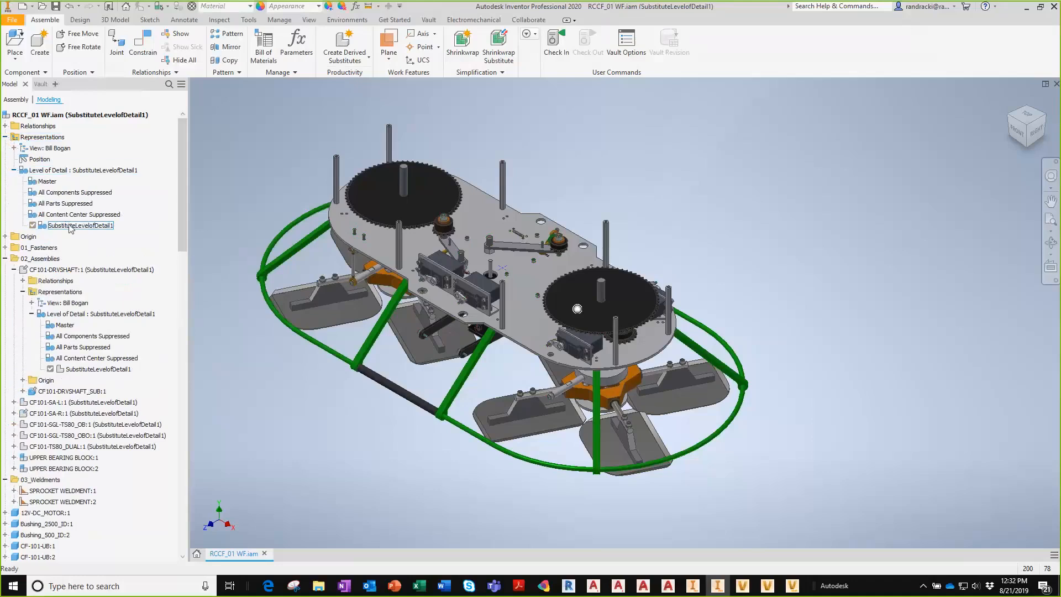
pyautogui.click(33, 182)
pyautogui.doubleClick(34, 182)
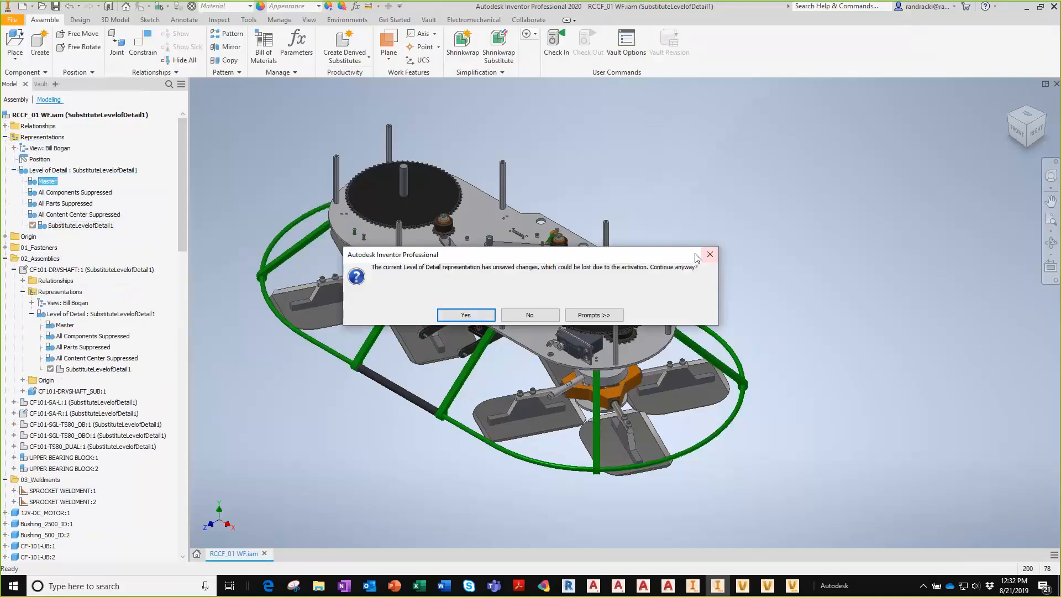
pyautogui.click(709, 255)
# Step: Save RCCF_01 WF.iam and its dependents, and activate the top-level assembly's Master level of detail
pyautogui.click(56, 6)
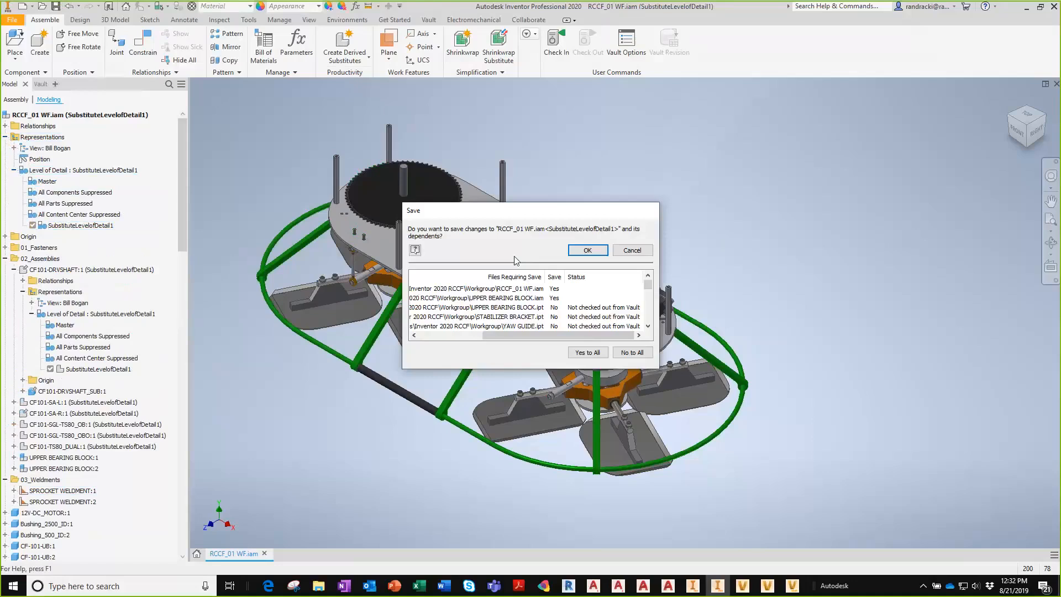
pyautogui.click(588, 250)
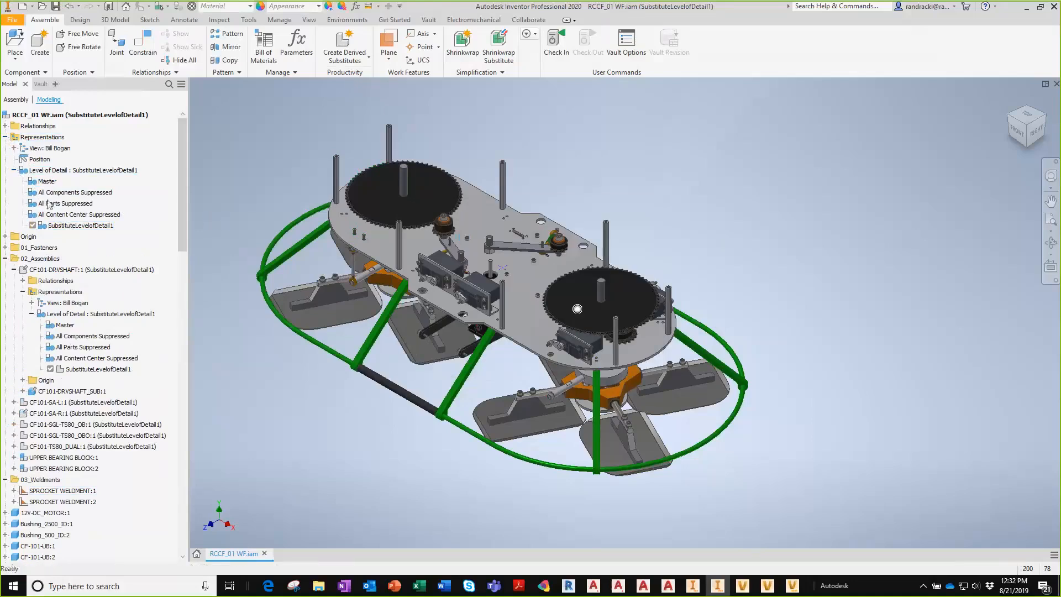
pyautogui.click(33, 184)
pyautogui.doubleClick(33, 184)
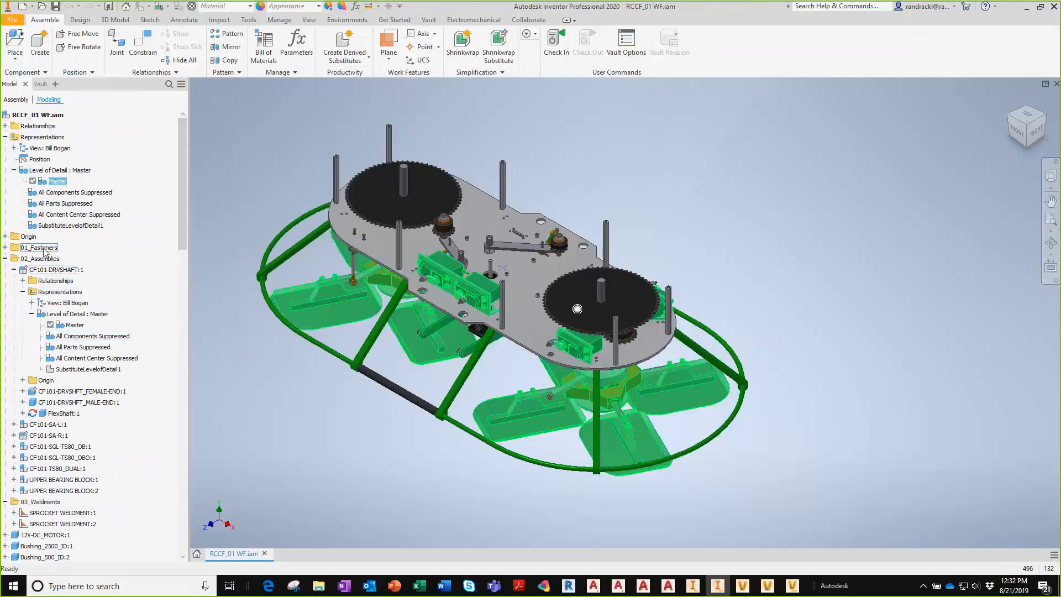
# Step: Activate SubstituteLevelofDetail1 for the top-level assembly and expand CF101-SA-L:1 and its CF101-SA-L_SUB:1 part to examine the substitute
pyautogui.doubleClick(31, 225)
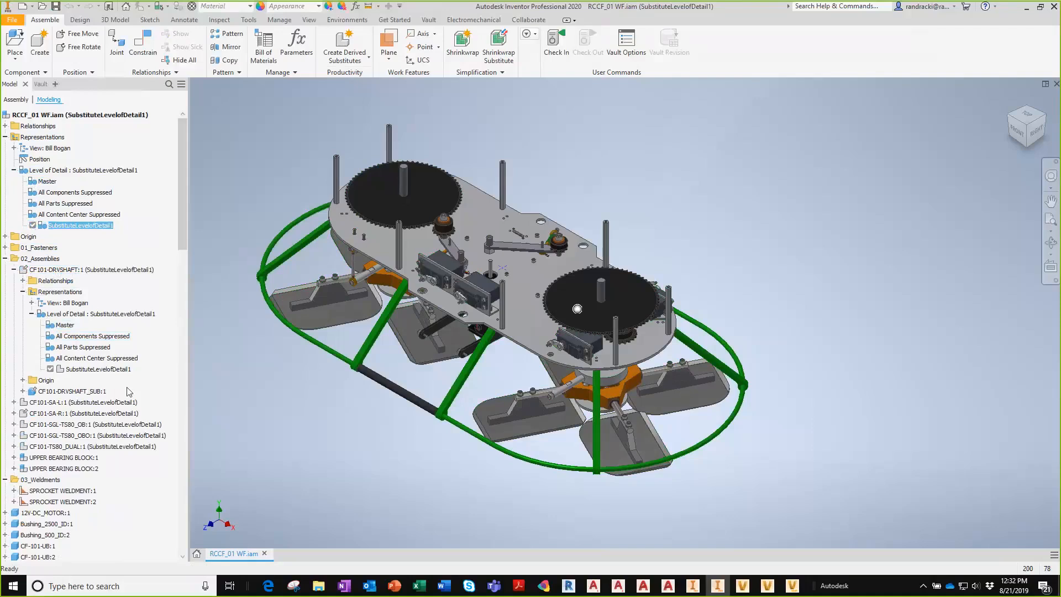
pyautogui.click(14, 403)
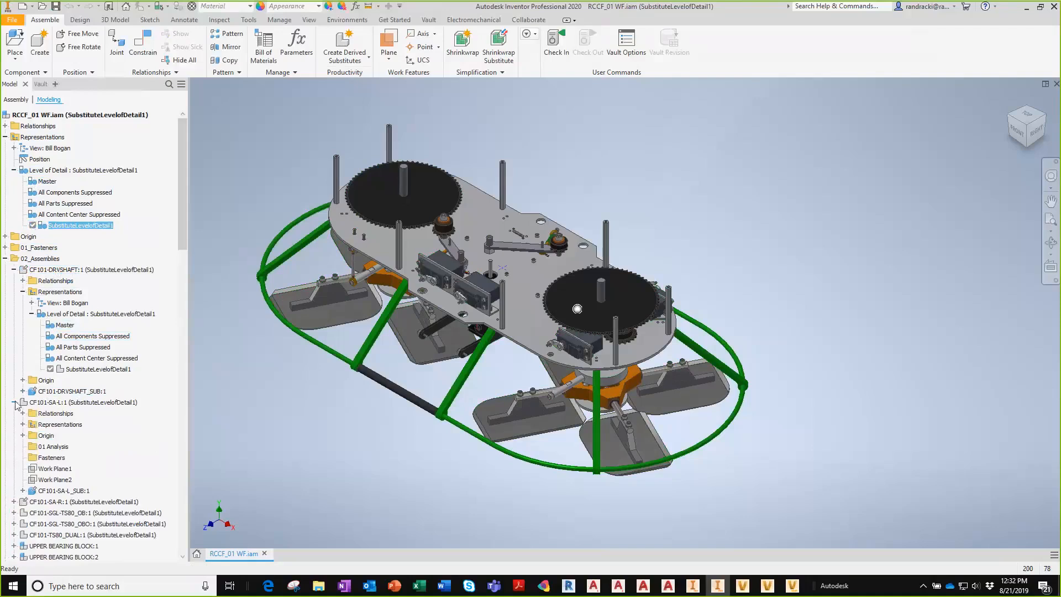
pyautogui.click(23, 491)
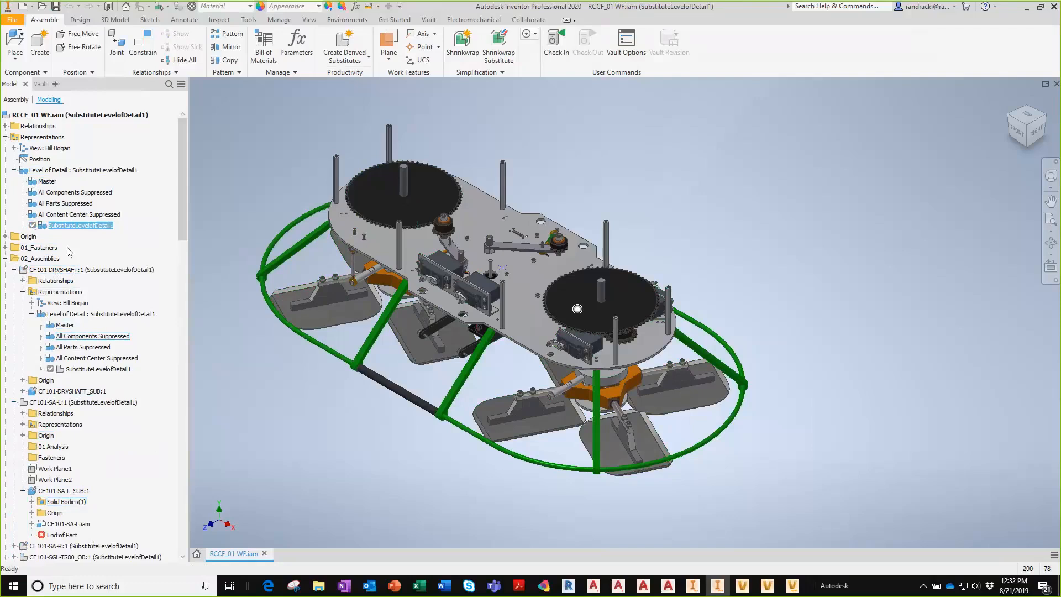
# Step: Activate the top-level Master level of detail and open the CF101-SA-L:1 subassembly in its own window
pyautogui.doubleClick(44, 181)
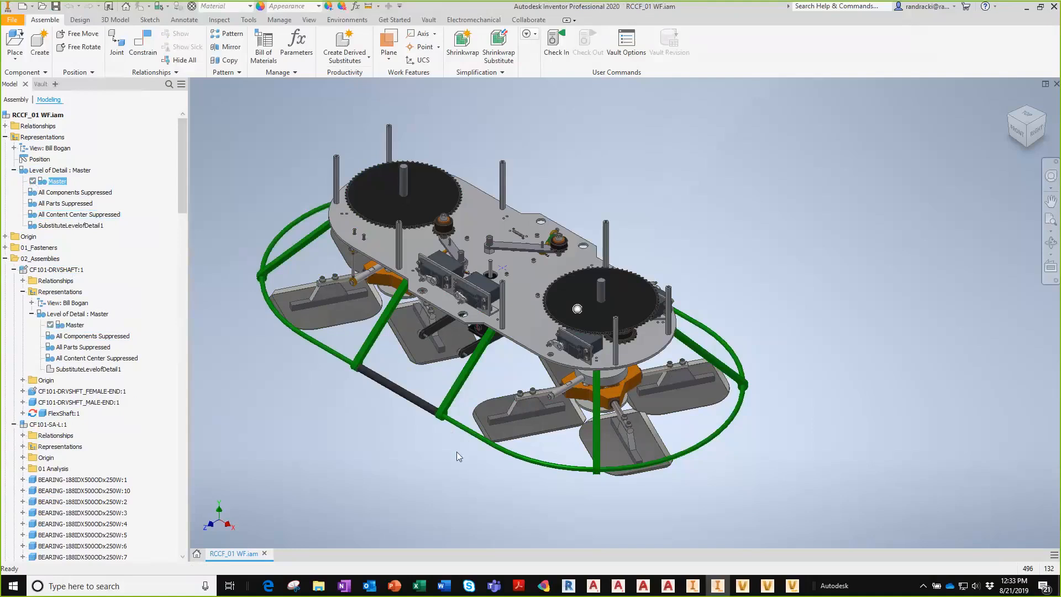
pyautogui.keyDown('shift'); pyautogui.moveTo(447, 464); pyautogui.dragTo(389, 338, button='middle'); pyautogui.keyUp('shift')
pyautogui.click(364, 308)
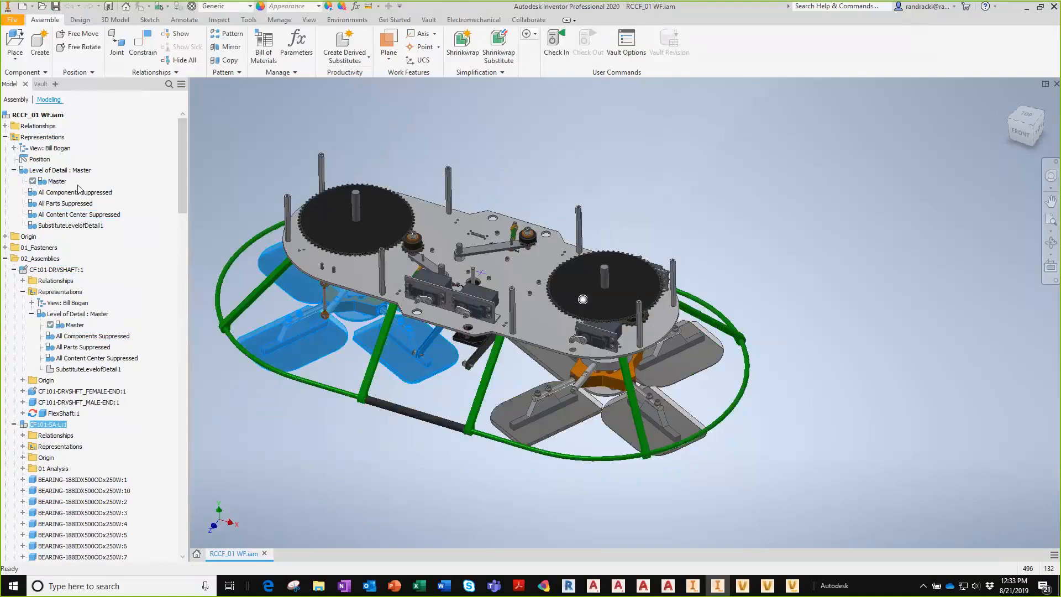
pyautogui.rightClick(352, 301)
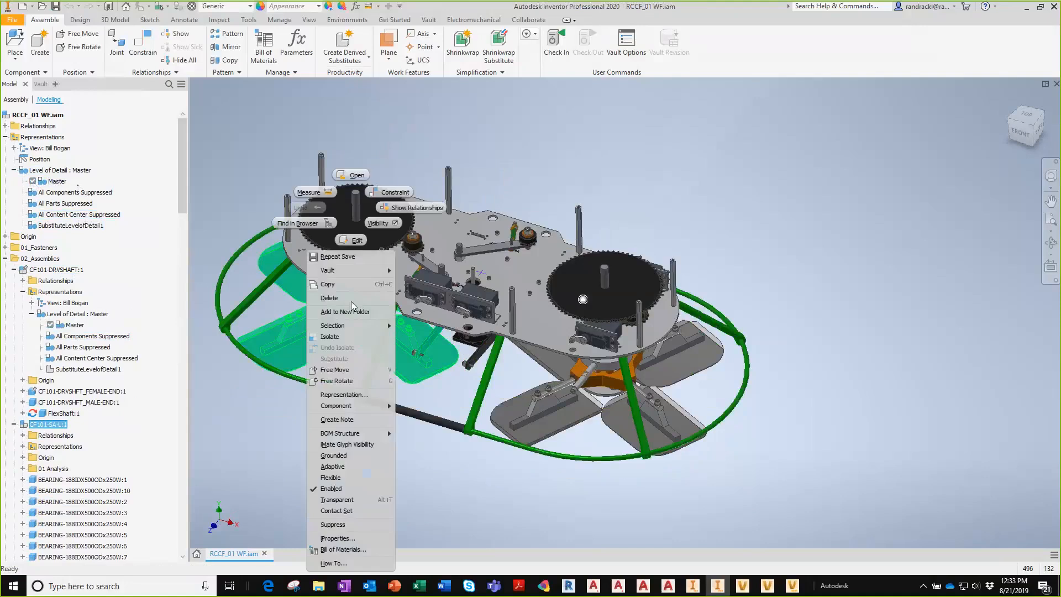
pyautogui.click(355, 175)
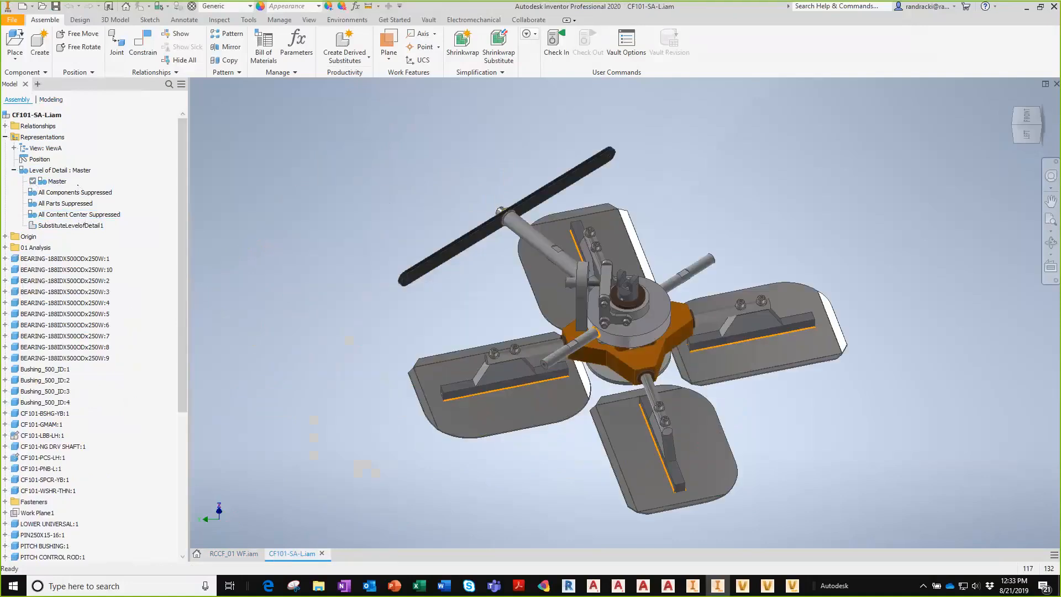
# Step: Save and replace the orange trowel spider in CF101-SA-L.iam with a new part file, TROWEL SPIDER copy.ipt
pyautogui.keyDown('shift'); pyautogui.moveTo(649, 387); pyautogui.dragTo(713, 390, button='middle'); pyautogui.keyUp('shift')
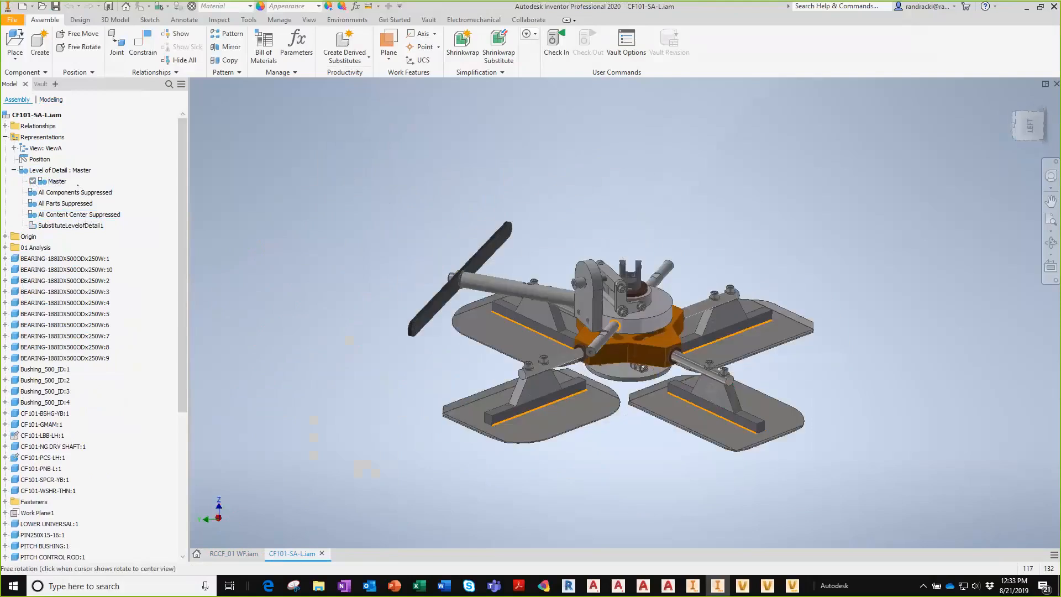
pyautogui.click(642, 360)
pyautogui.moveTo(645, 363)
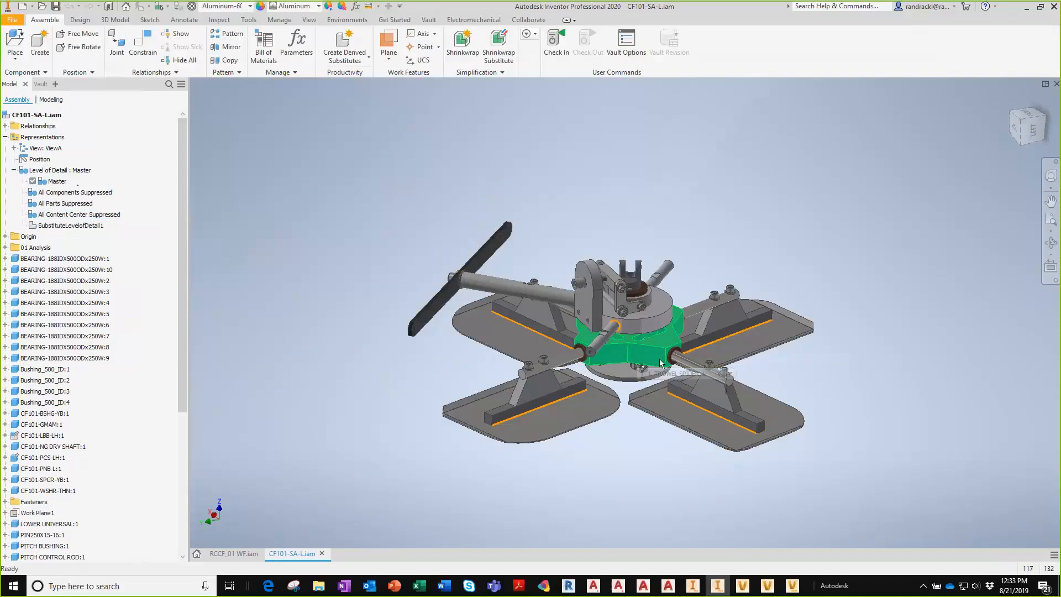
pyautogui.click(661, 375)
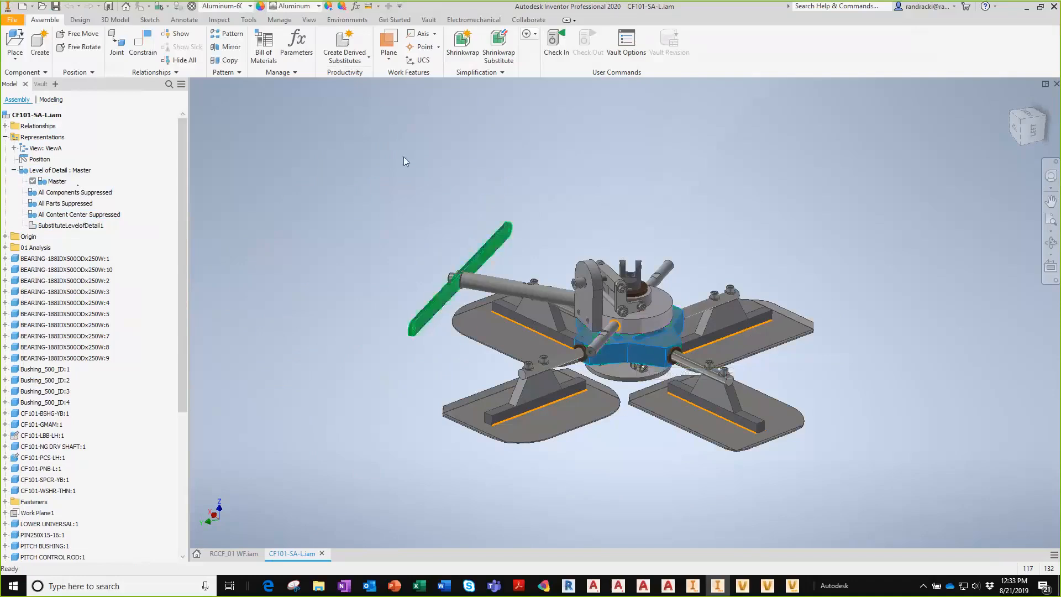
pyautogui.click(355, 62)
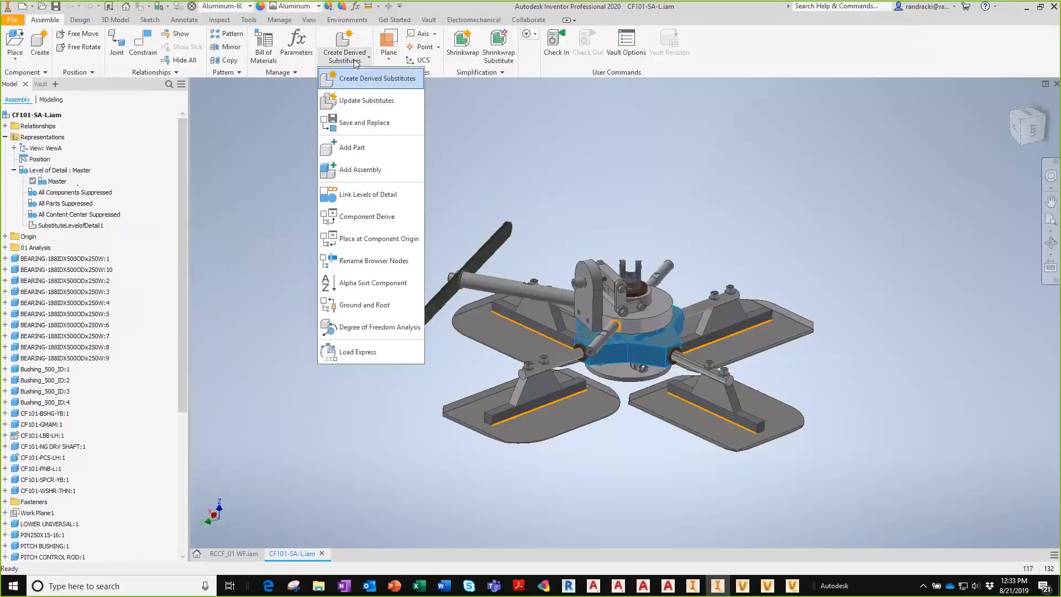
pyautogui.click(363, 122)
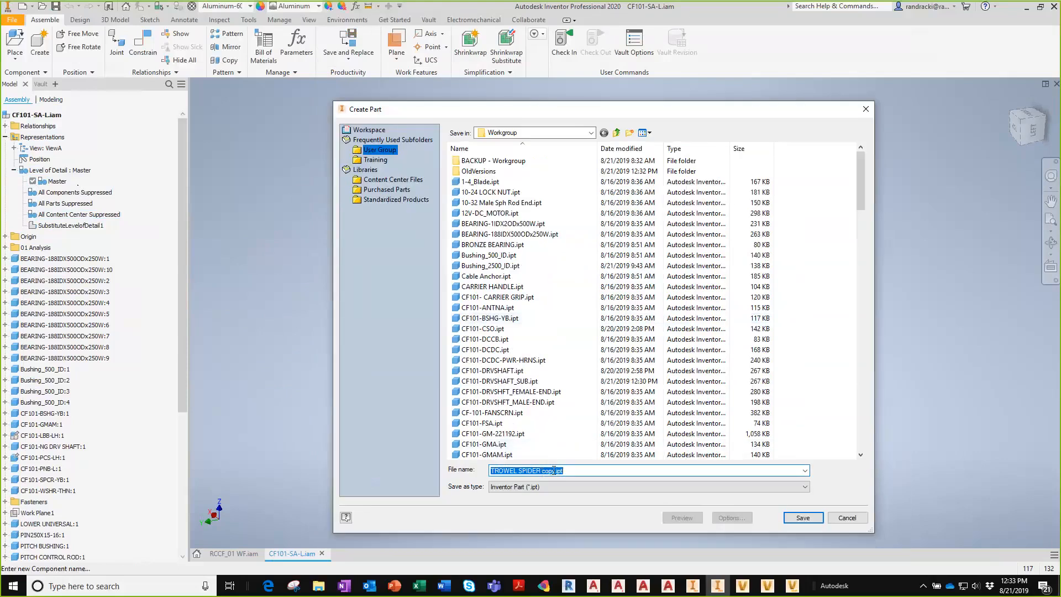
pyautogui.click(802, 519)
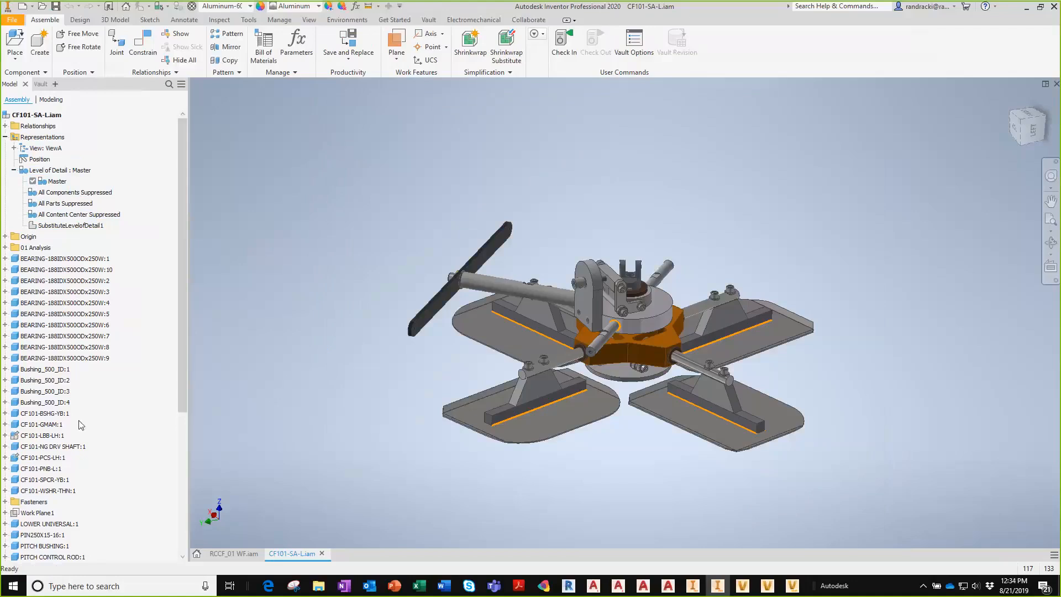
# Step: Locate TROWEL SPIDER copy:1 in the model tree and review its component replacement options
pyautogui.moveTo(181, 379); pyautogui.dragTo(197, 502)
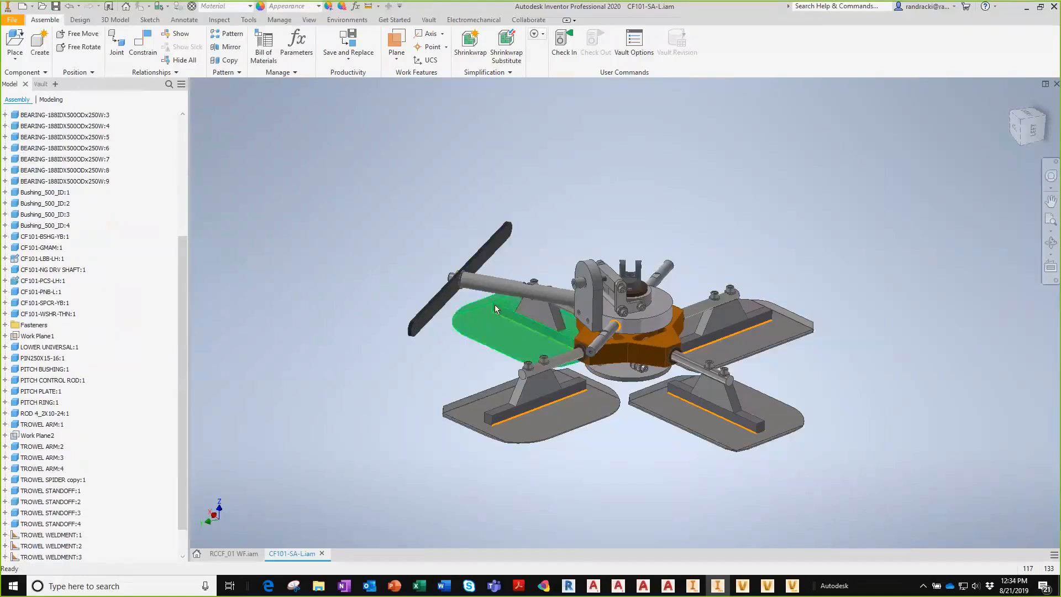
pyautogui.click(613, 347)
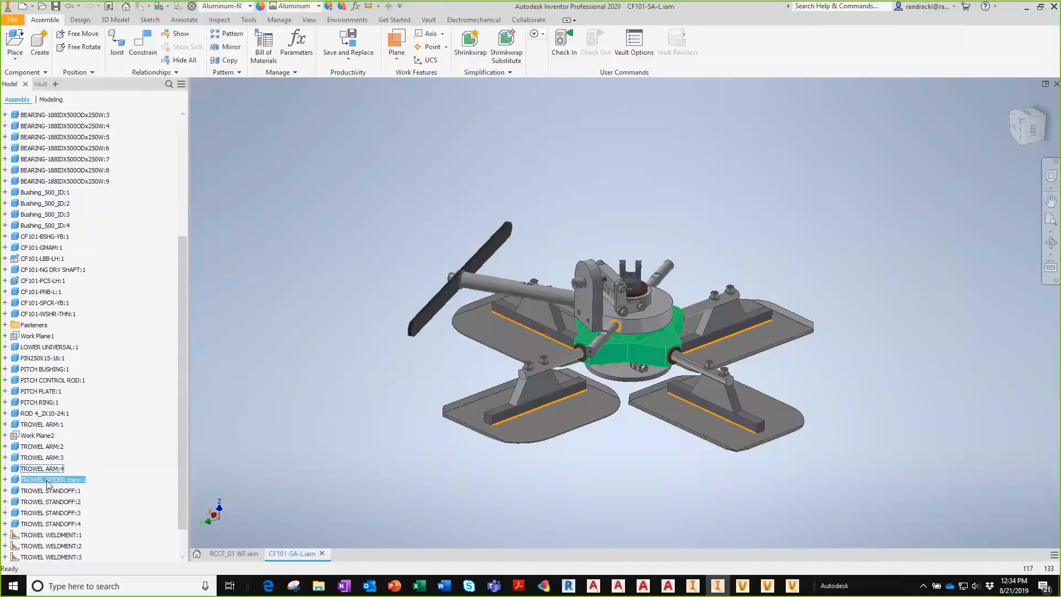
pyautogui.rightClick(70, 481)
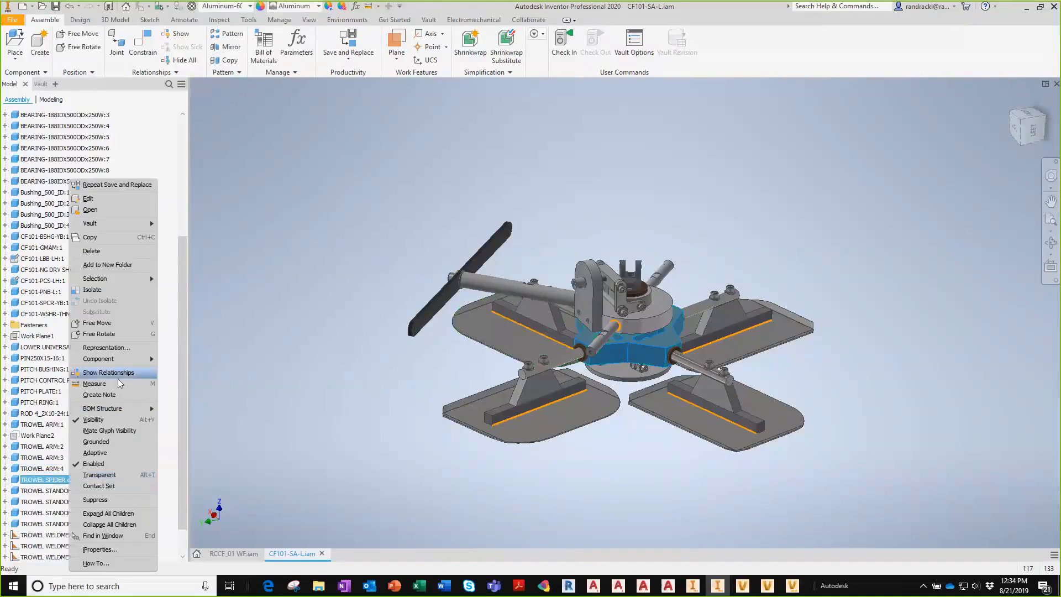
pyautogui.moveTo(127, 364)
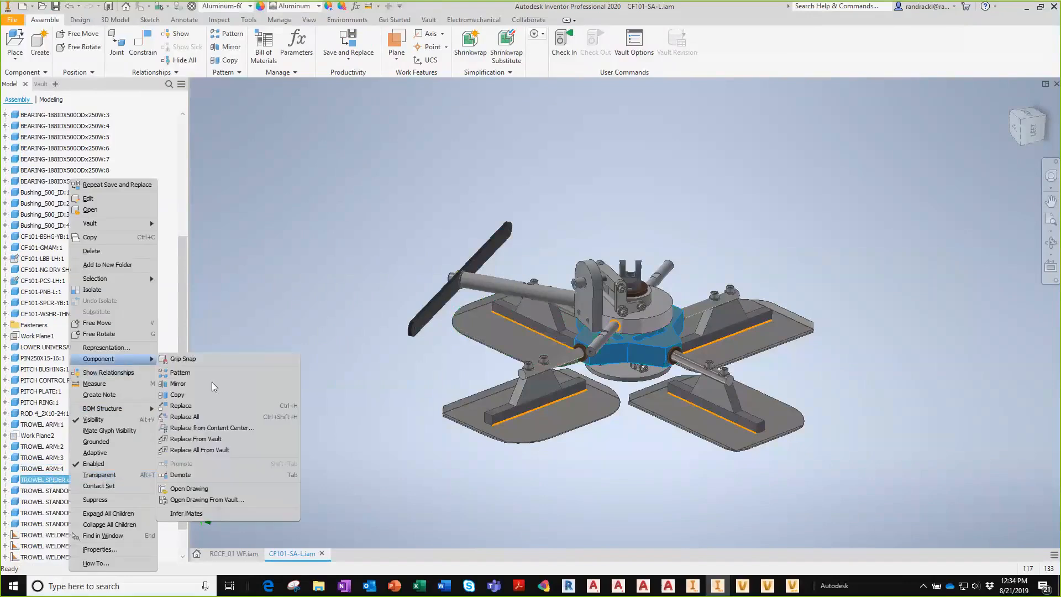
pyautogui.click(196, 407)
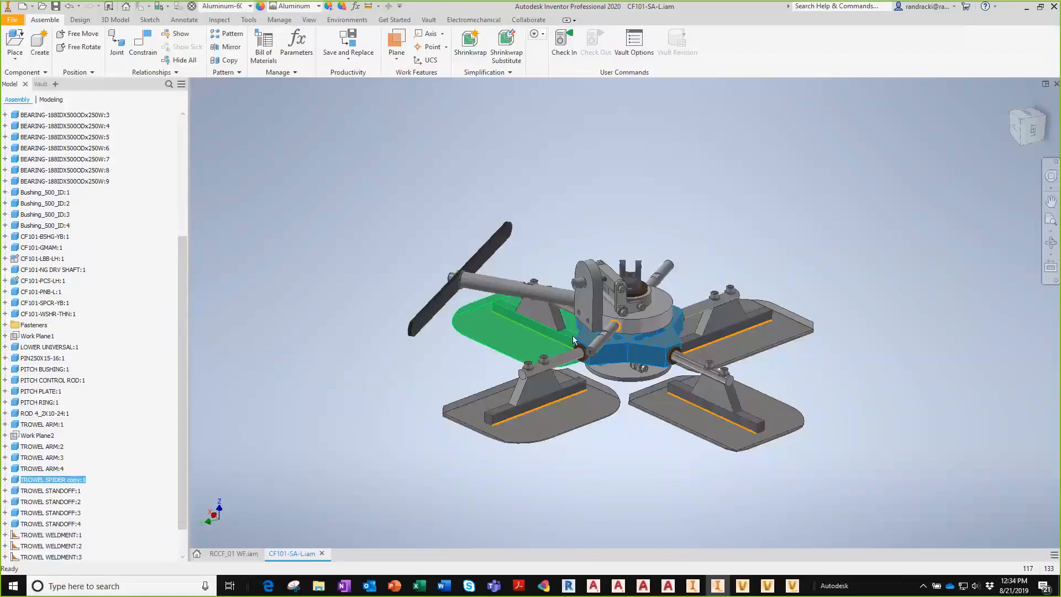
# Step: Edit TROWEL SPIDER copy:1 in place and fillet its four inner vertical edges between the arms with a 2 in radius
pyautogui.rightClick(615, 349)
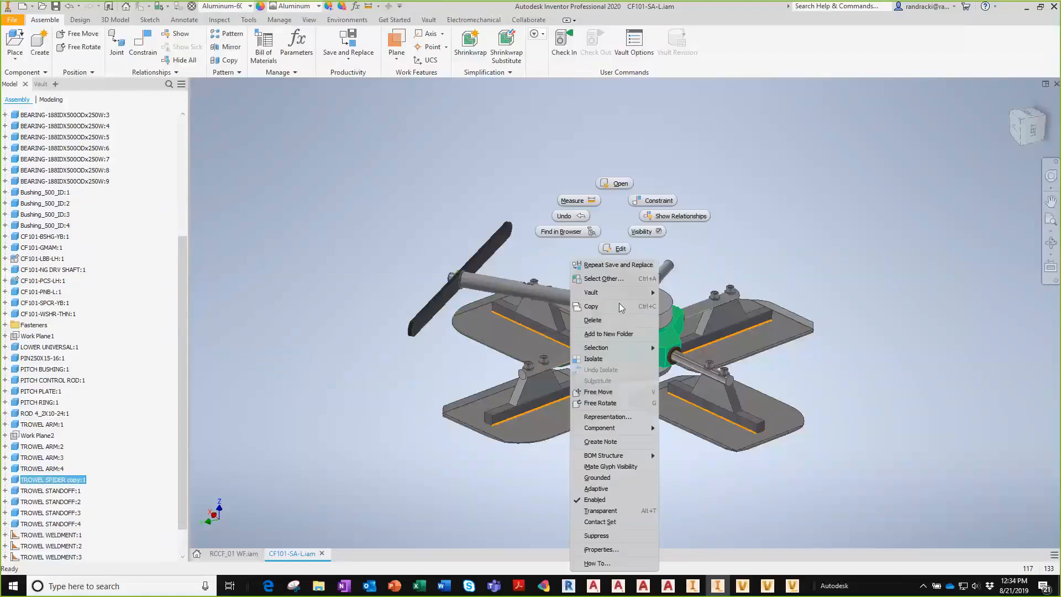
pyautogui.click(616, 249)
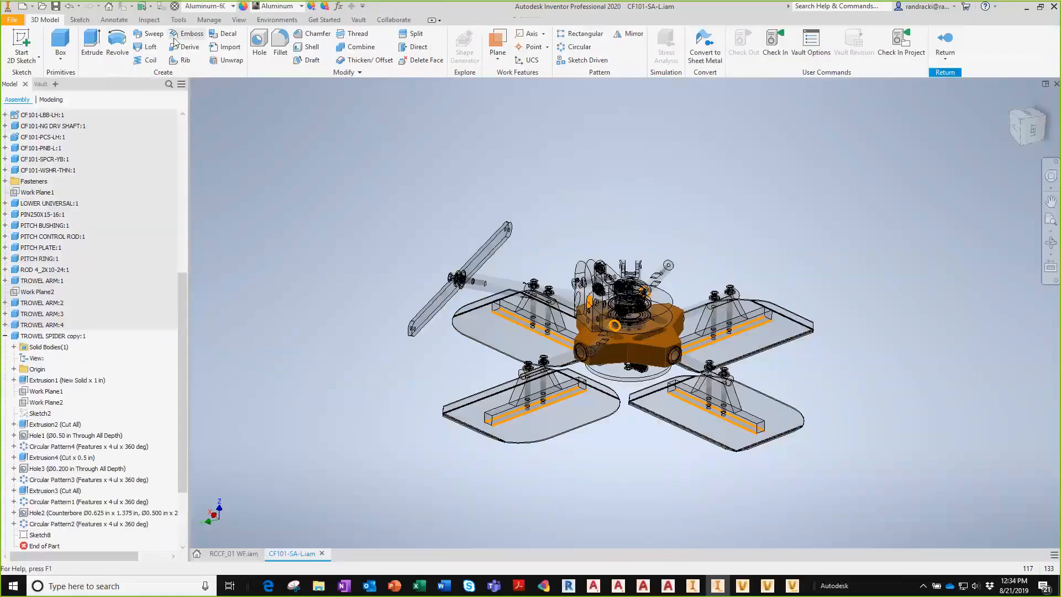
pyautogui.click(280, 47)
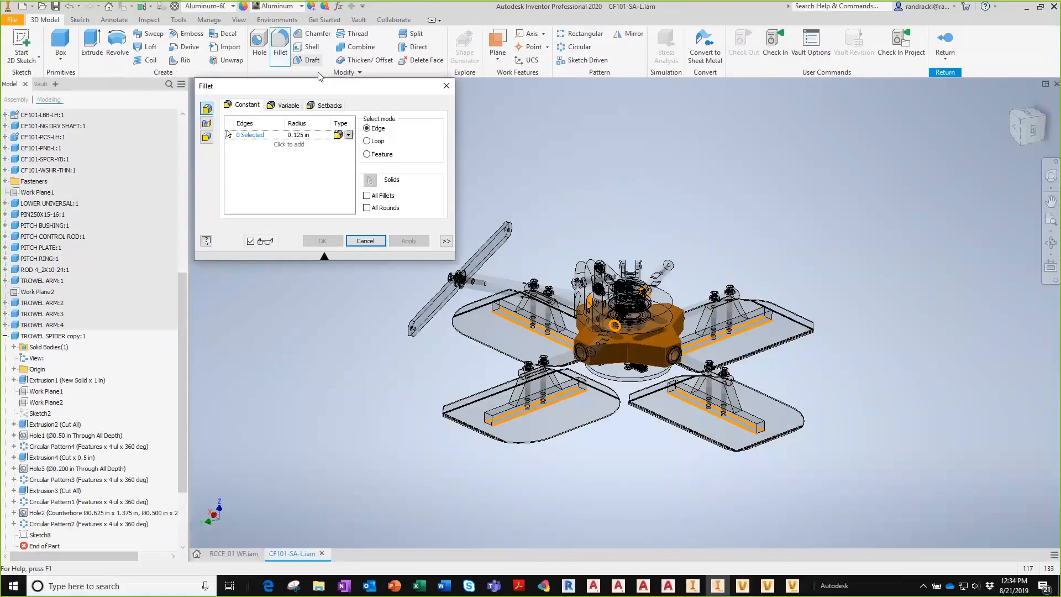
pyautogui.click(315, 133)
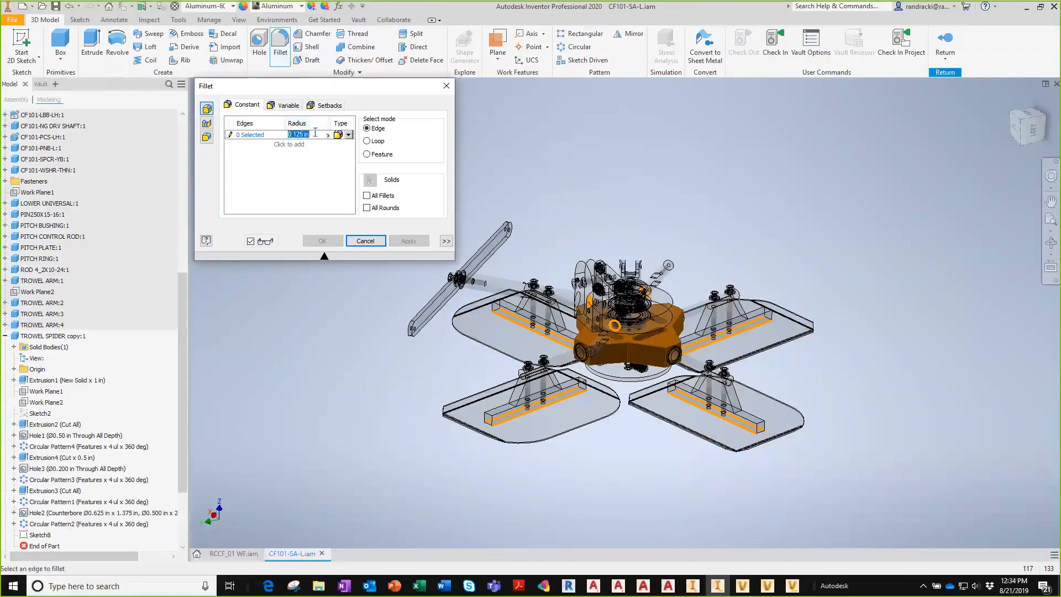
pyautogui.write('2')
pyautogui.scroll(-3, 631, 340)
pyautogui.scroll(5, 631, 342)
pyautogui.click(625, 359)
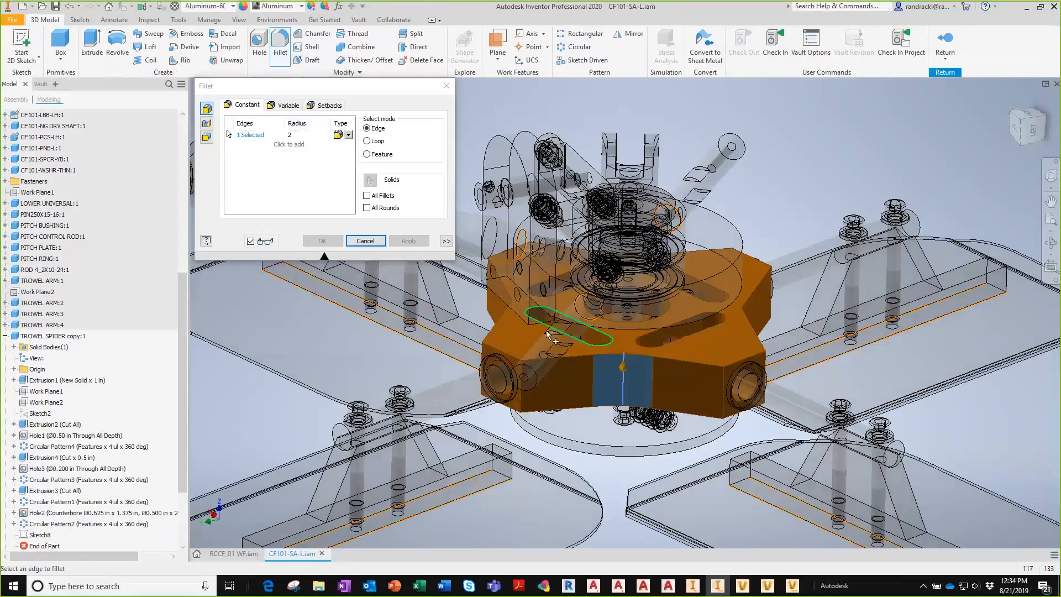
pyautogui.click(505, 326)
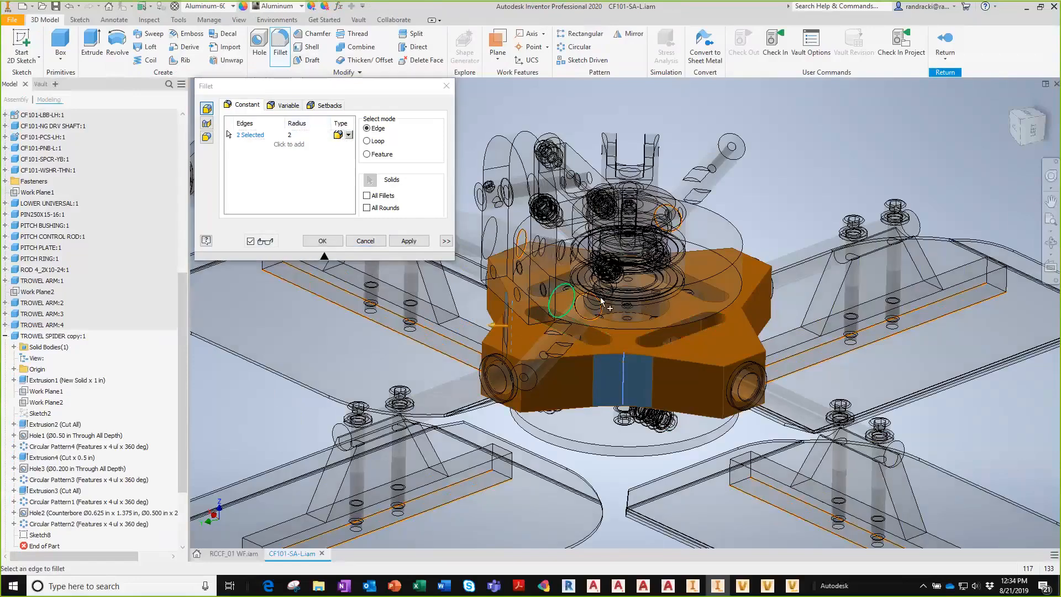
pyautogui.click(631, 271)
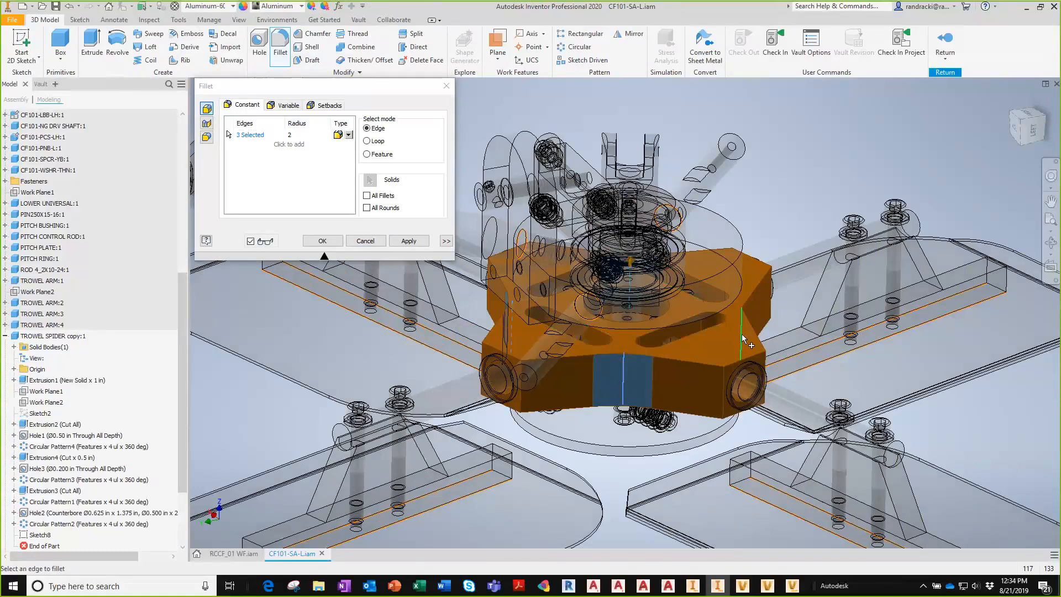
pyautogui.click(743, 337)
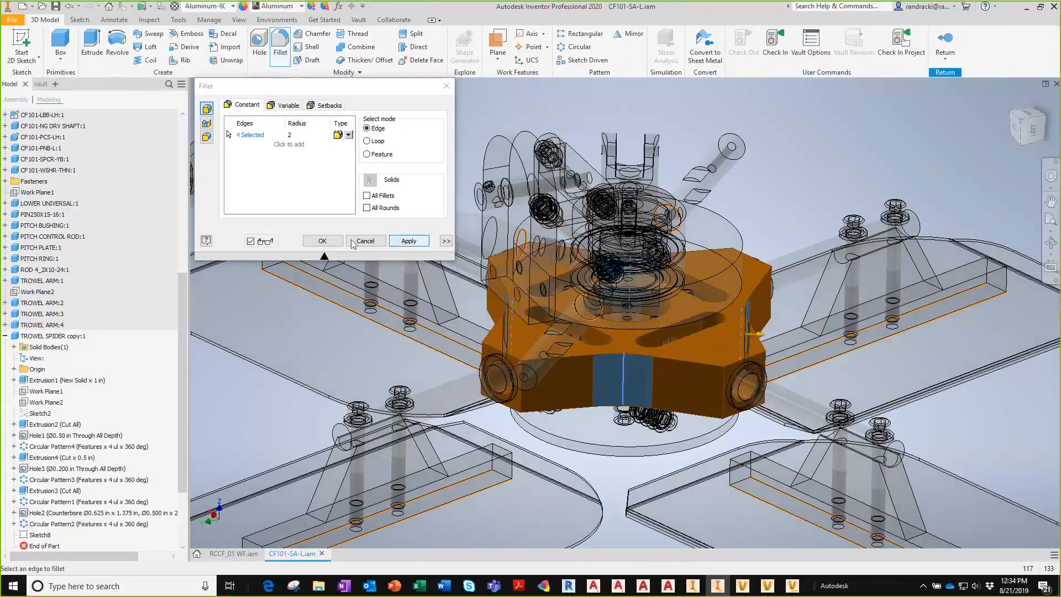
pyautogui.click(315, 242)
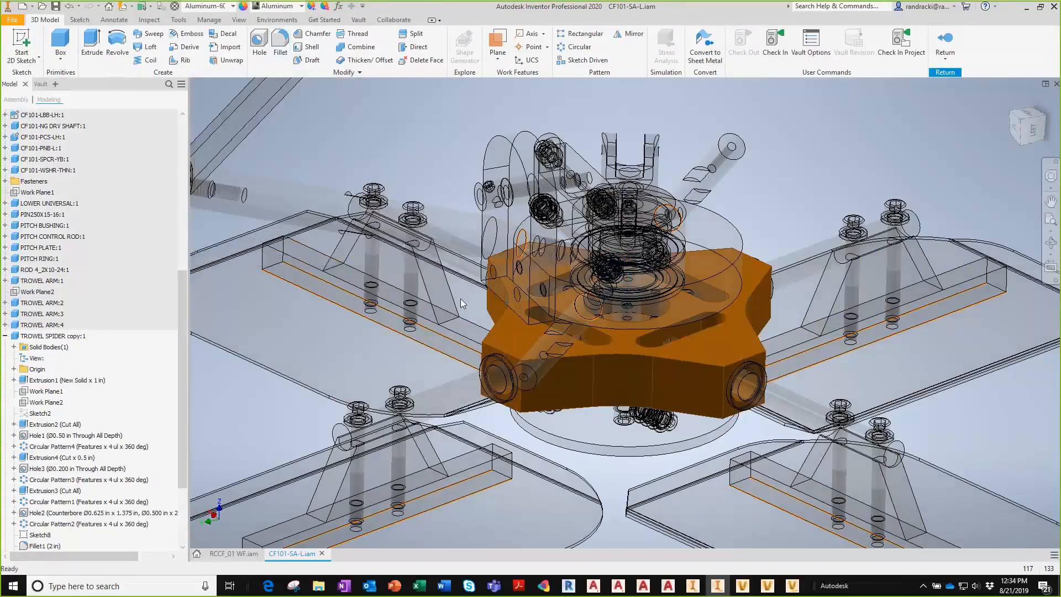
# Step: Return to the CF101-SA-L.iam assembly and save it together with the modified TROWEL SPIDER copy.ipt
pyautogui.click(945, 44)
pyautogui.scroll(-5, 626, 176)
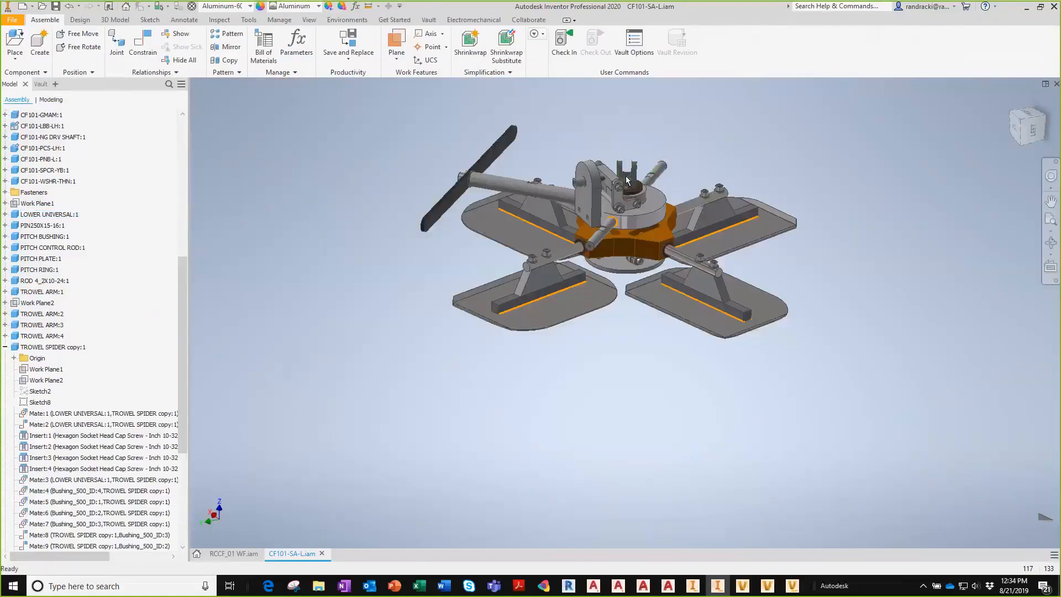
pyautogui.scroll(3, 625, 177)
pyautogui.moveTo(625, 177); pyautogui.dragTo(630, 237, button='middle')
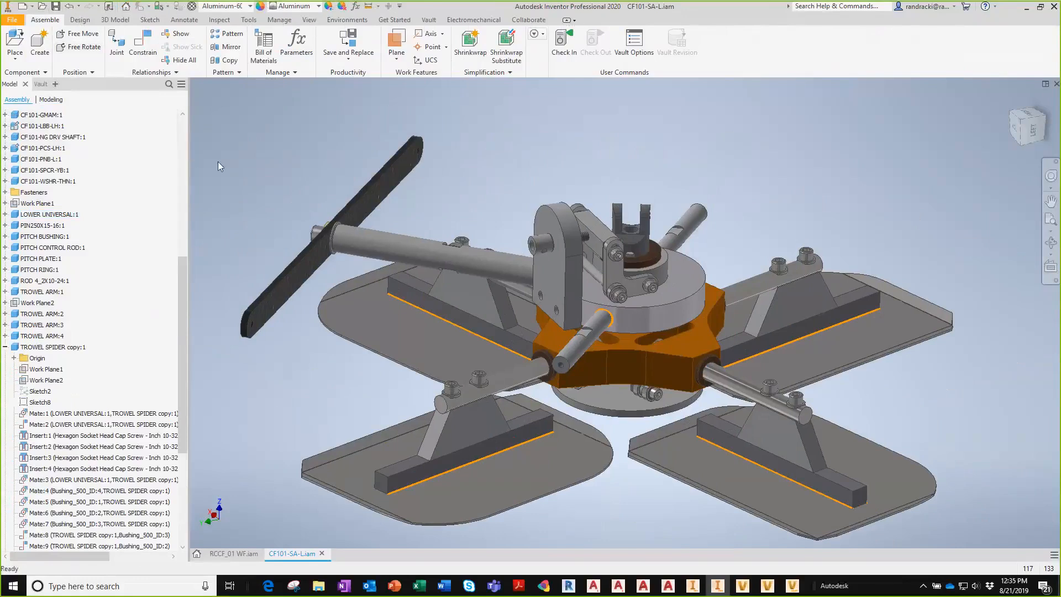
pyautogui.click(56, 6)
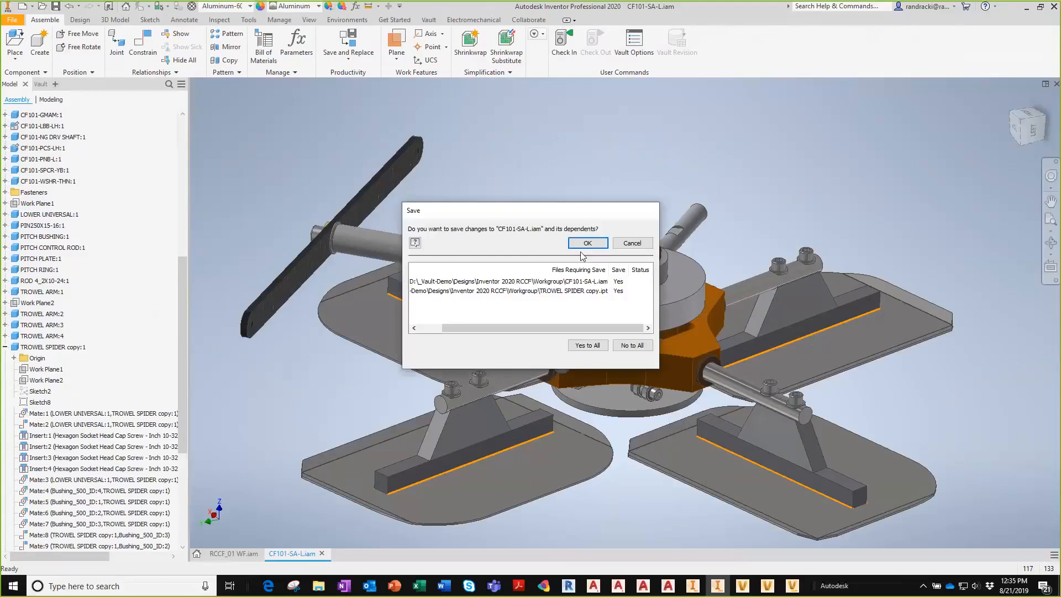
pyautogui.click(588, 245)
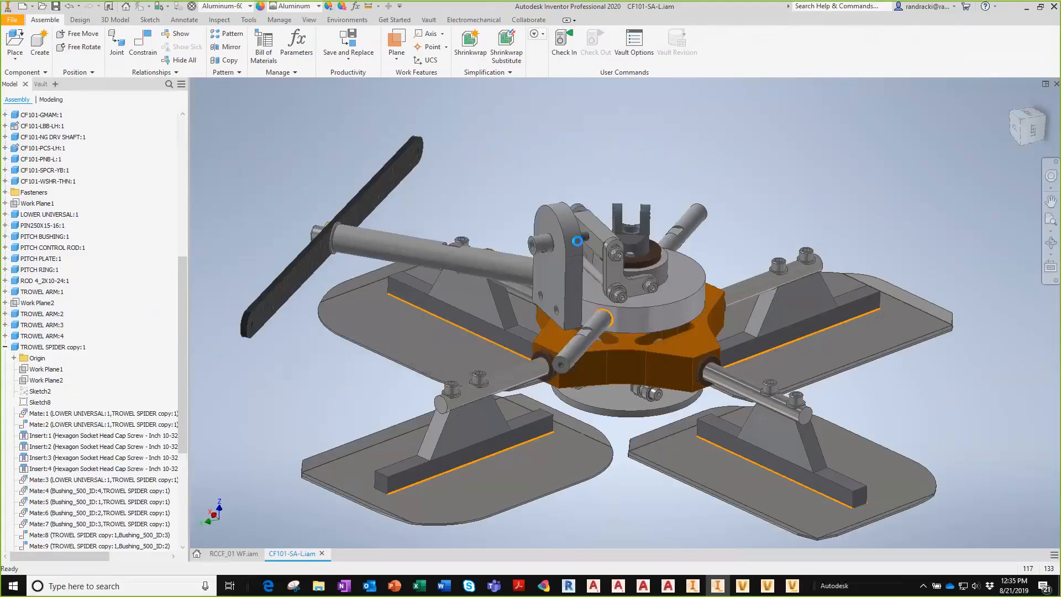
pyautogui.press('alt')
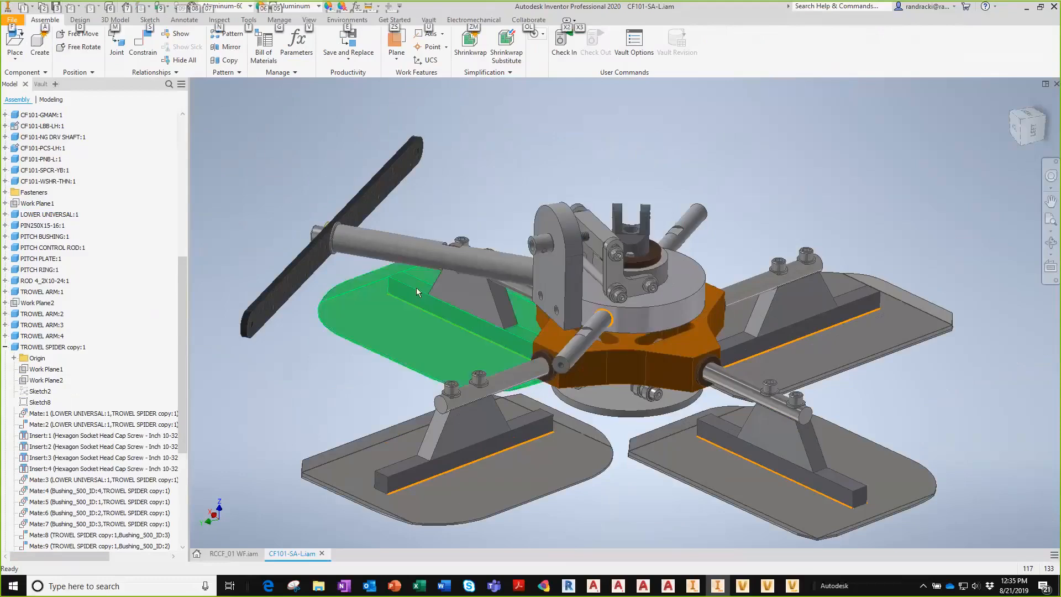
# Step: Switch to RCCF_01 WF.iam and examine the replaced trowel spider in the CF101-SA-L:1 subassembly
pyautogui.click(227, 553)
pyautogui.scroll(3, 342, 322)
pyautogui.scroll(-7, 342, 321)
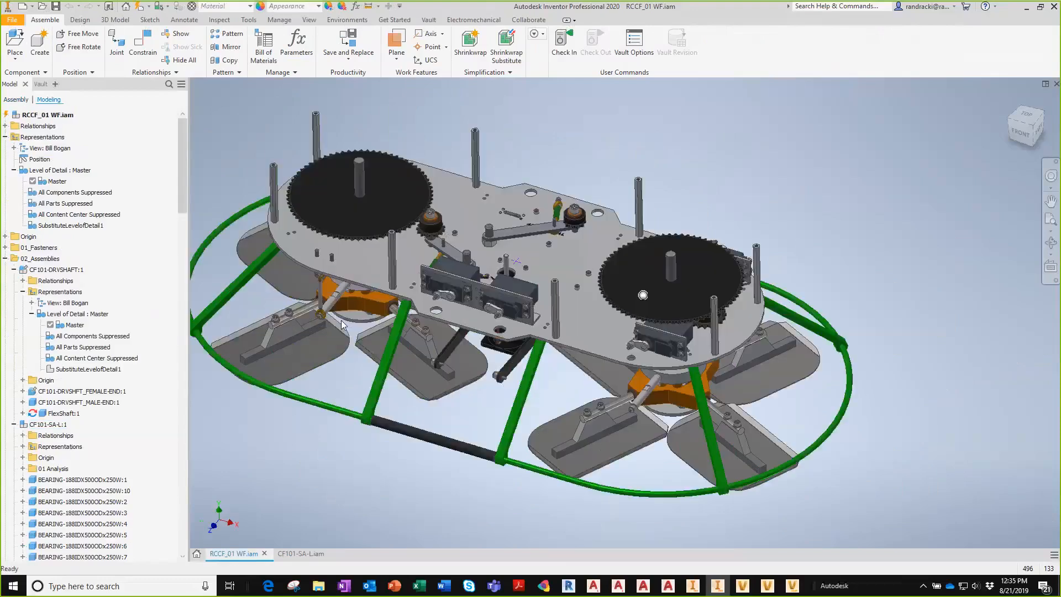
pyautogui.moveTo(344, 320); pyautogui.dragTo(500, 295, button='middle')
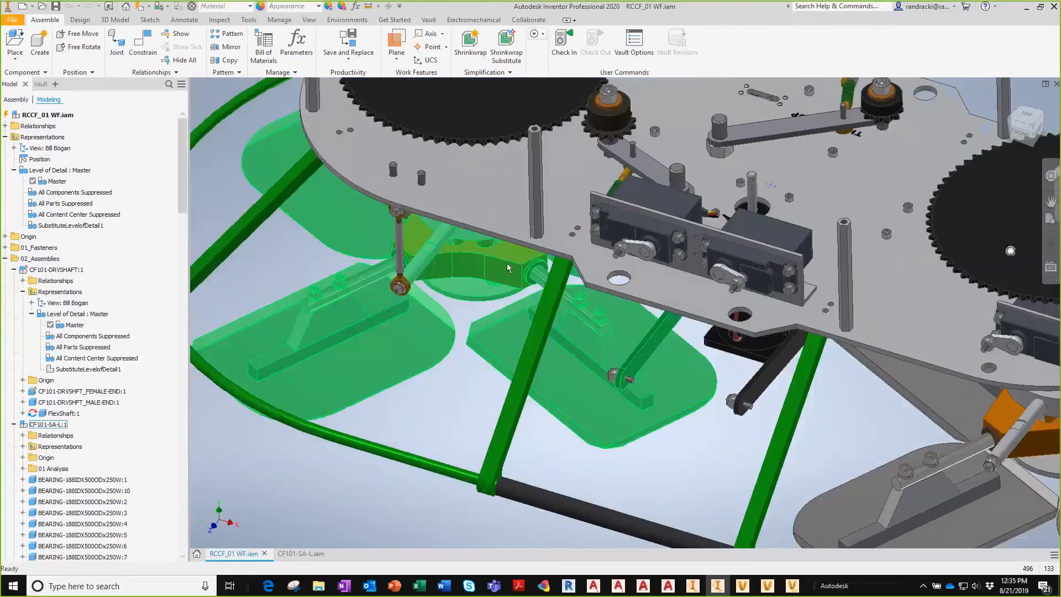
pyautogui.moveTo(624, 364); pyautogui.dragTo(459, 276, button='middle')
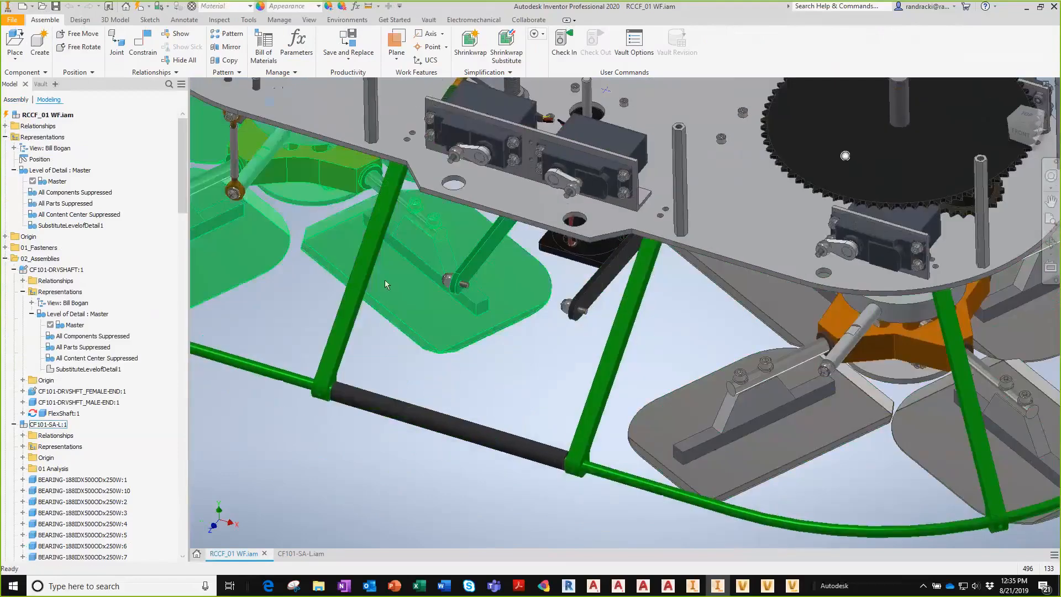
# Step: Activate the top-level SubstituteLevelofDetail1 to examine the substitute's trowel spider, and reactivate the Master level of detail
pyautogui.click(34, 228)
pyautogui.doubleClick(34, 229)
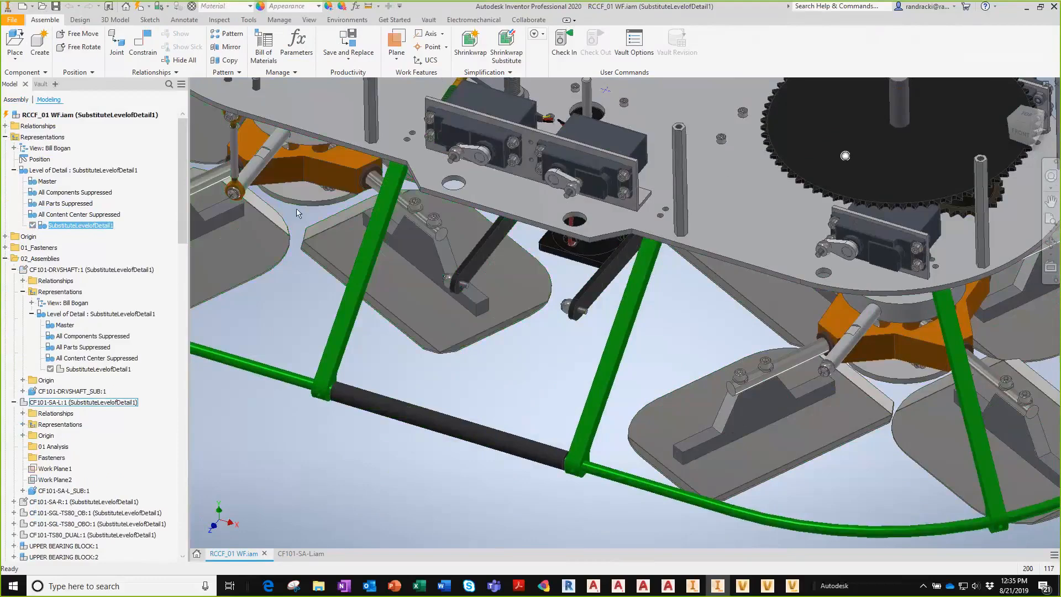
pyautogui.moveTo(318, 220); pyautogui.dragTo(438, 303, button='middle')
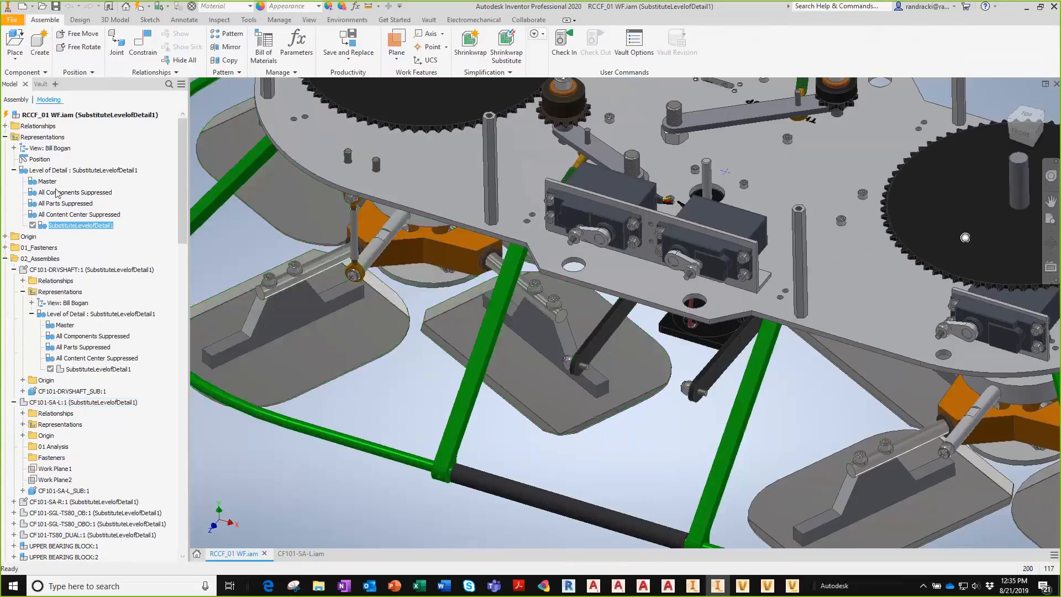
pyautogui.click(36, 183)
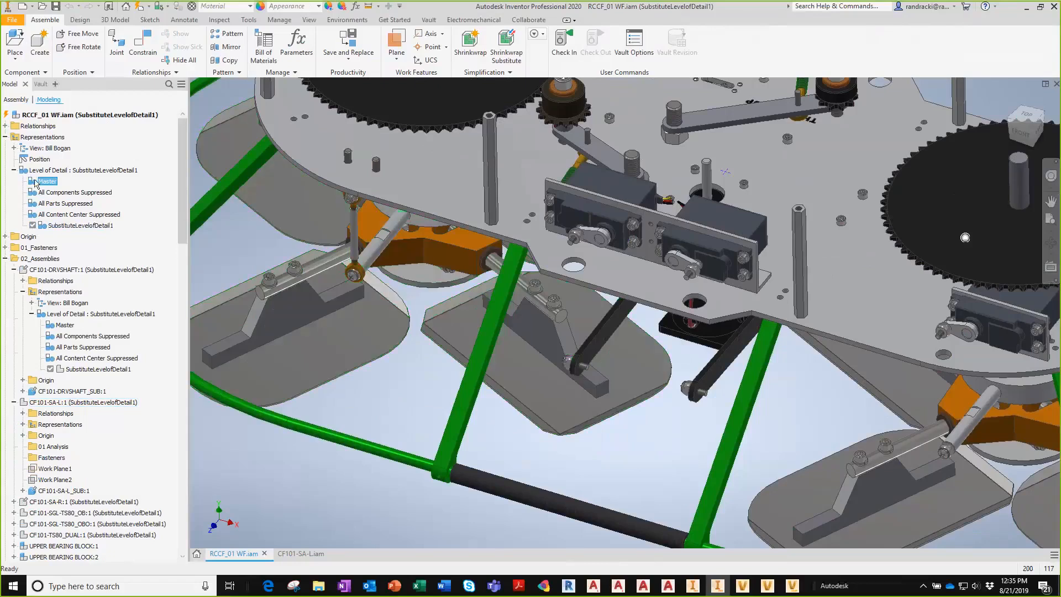
pyautogui.doubleClick(35, 183)
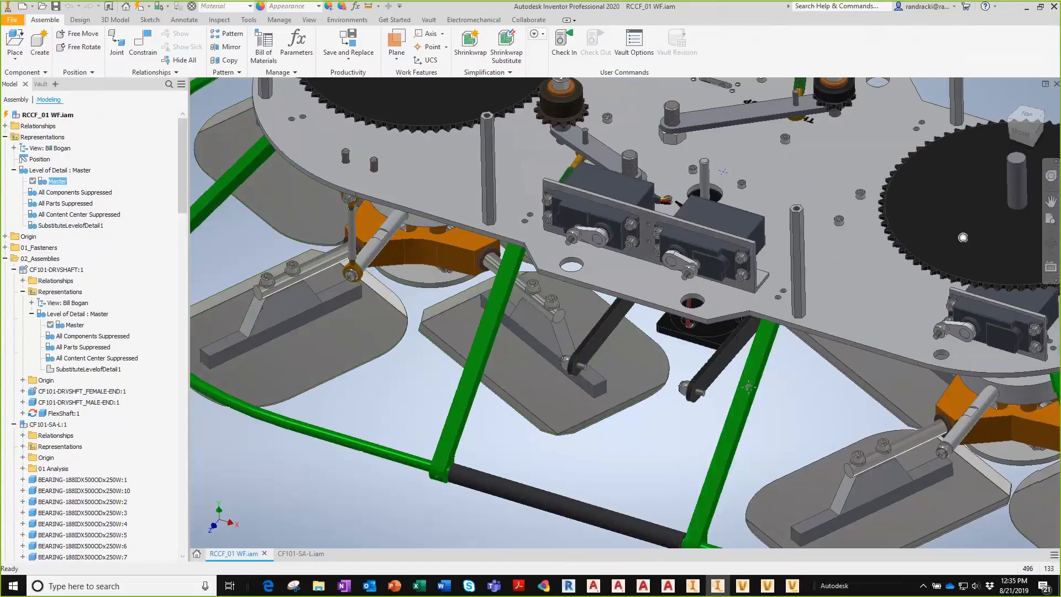
# Step: Replace the trowel spider in the CF101-SA-R:1 subassembly with TROWEL SPIDER copy.ipt and restore the full assembly's home view
pyautogui.moveTo(746, 414); pyautogui.dragTo(448, 237, button='middle')
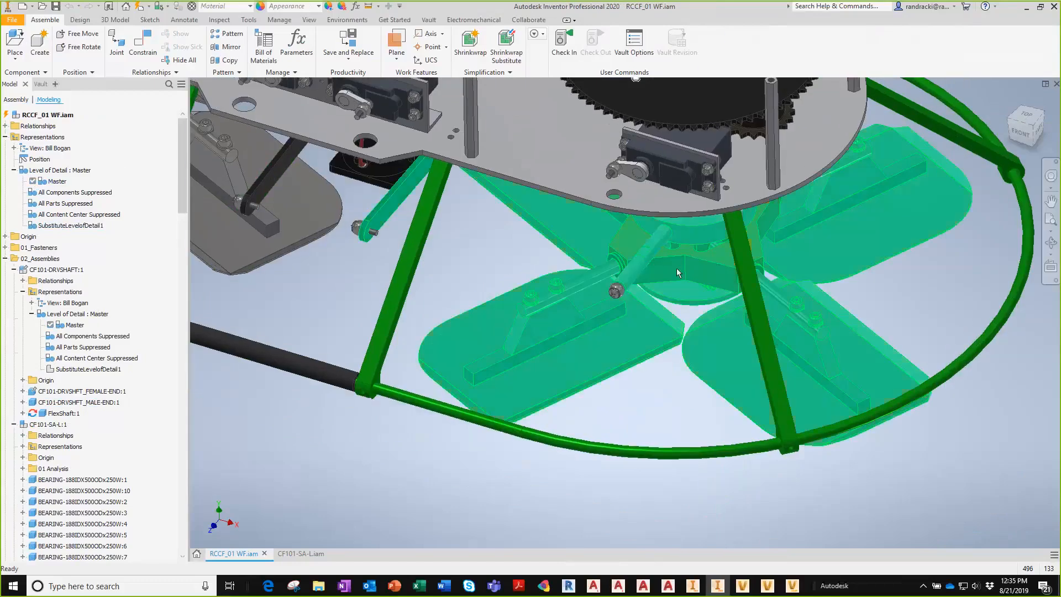
pyautogui.doubleClick(677, 270)
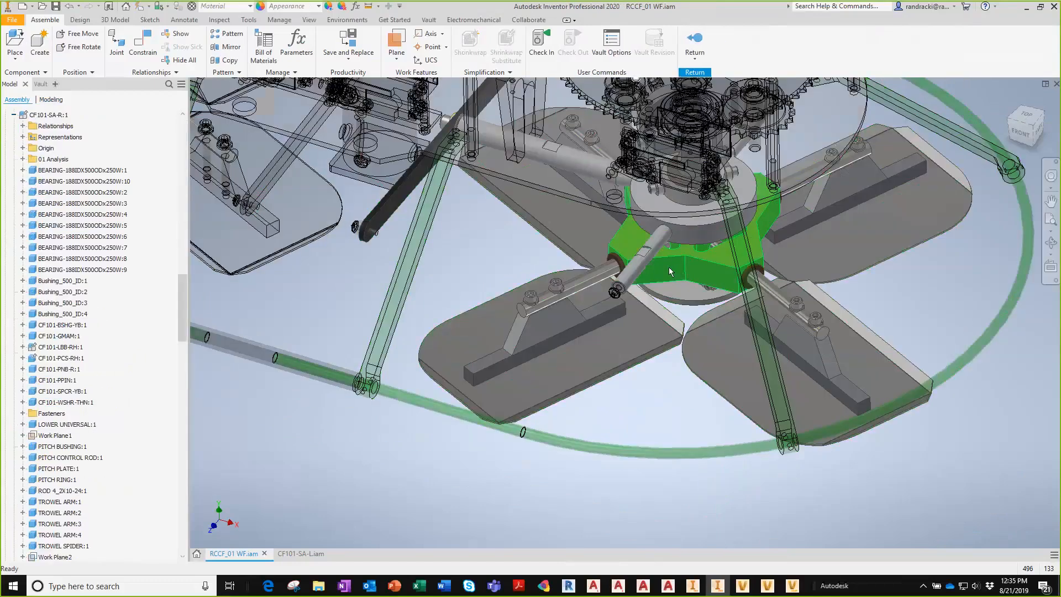
pyautogui.rightClick(668, 267)
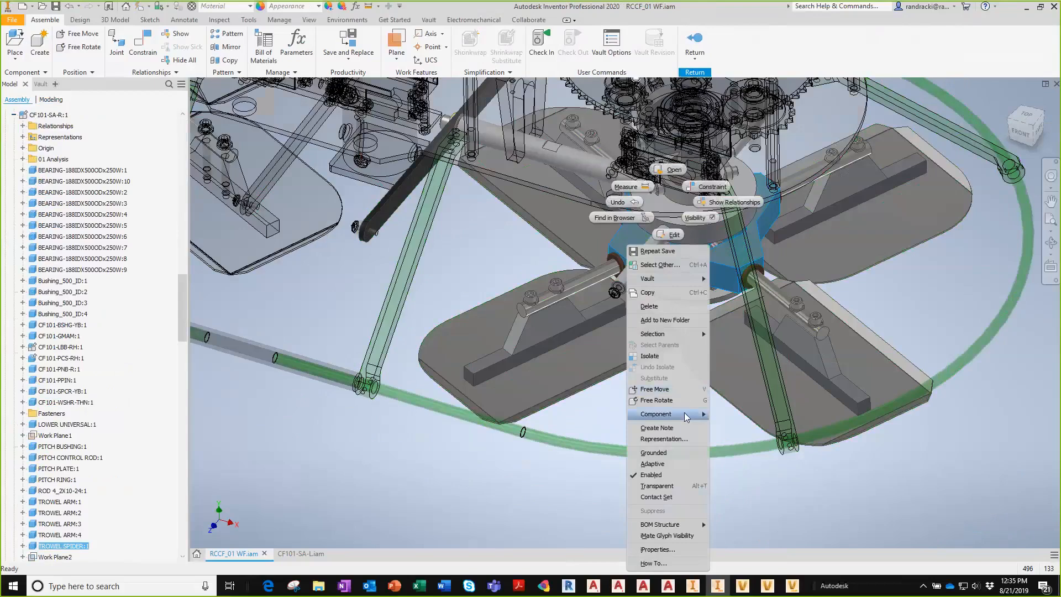
pyautogui.moveTo(686, 416)
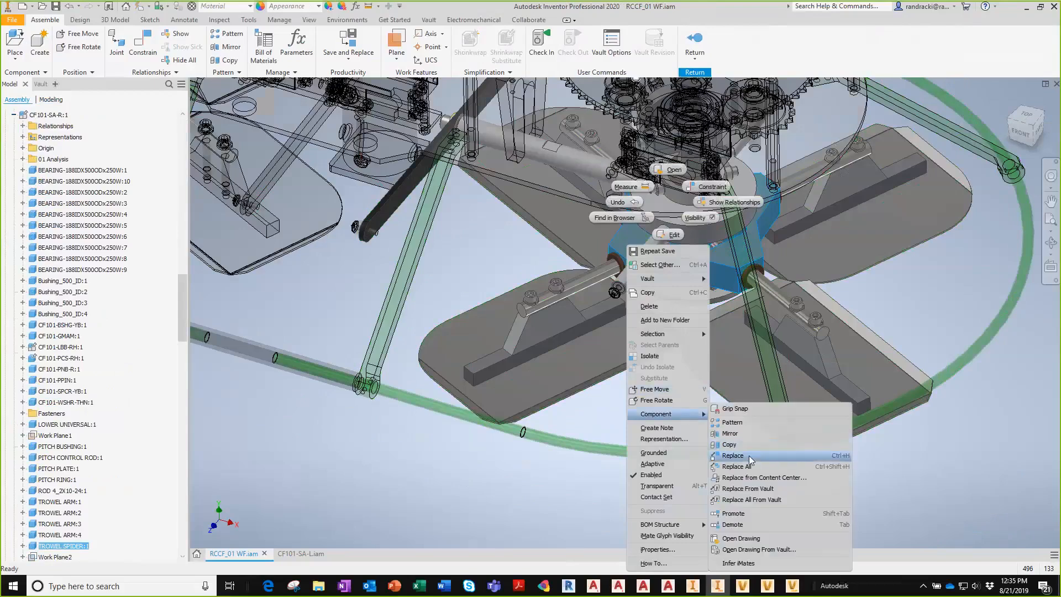
pyautogui.click(733, 456)
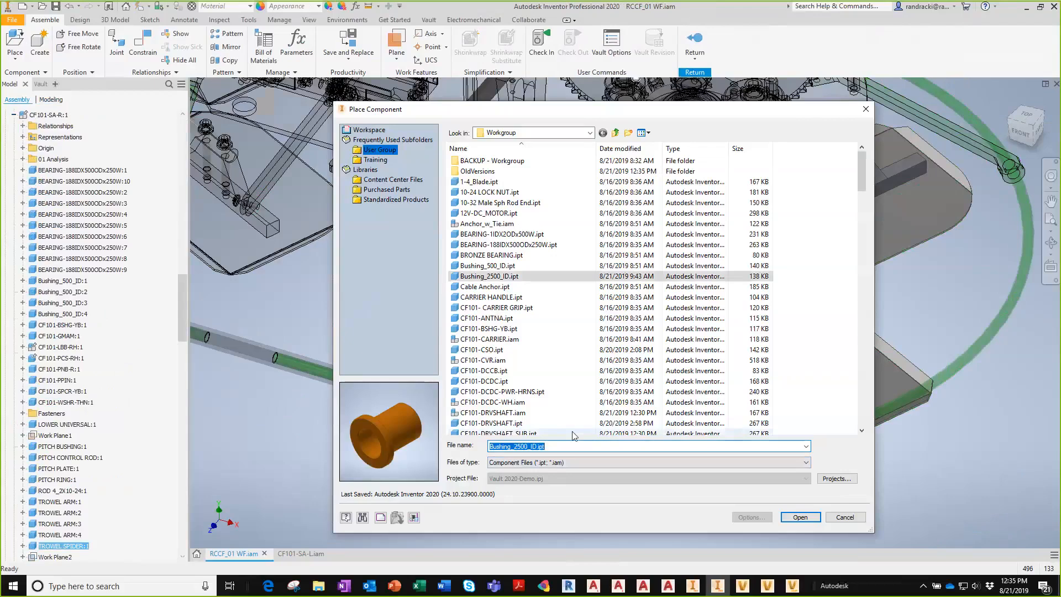
pyautogui.write('t')
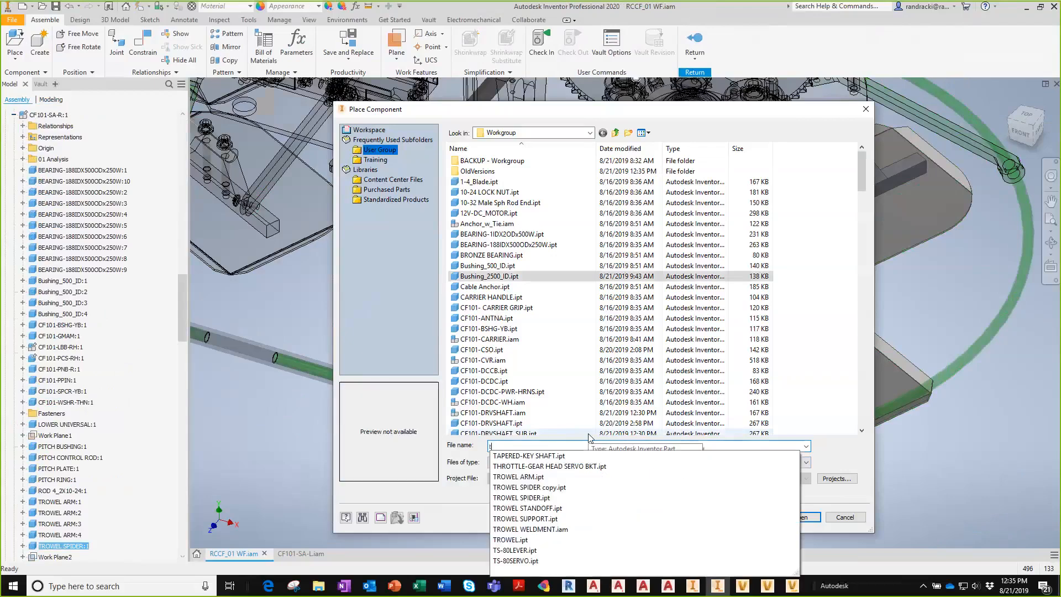
pyautogui.write('row')
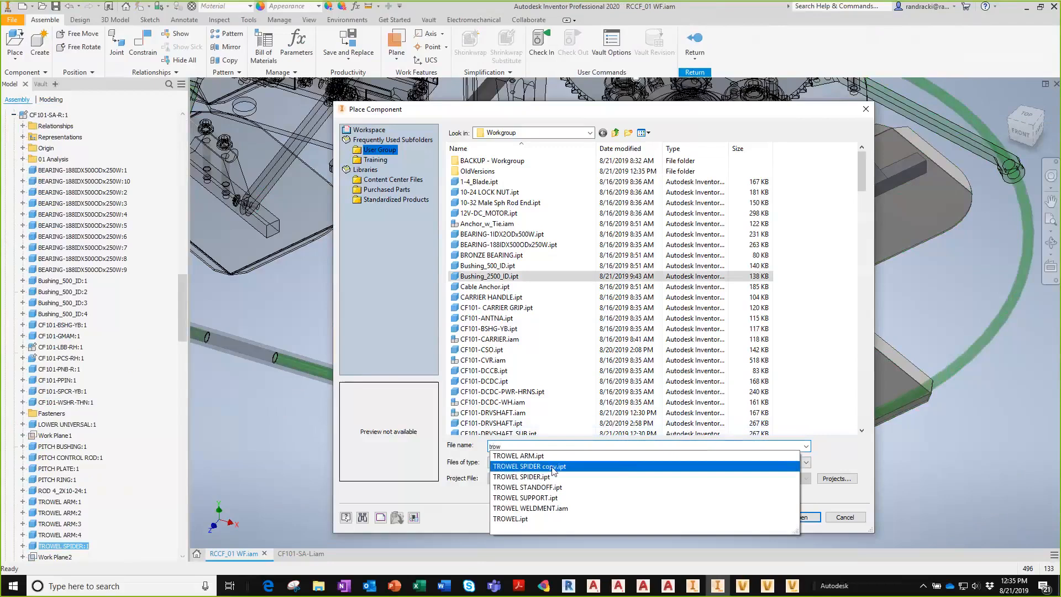
pyautogui.click(549, 466)
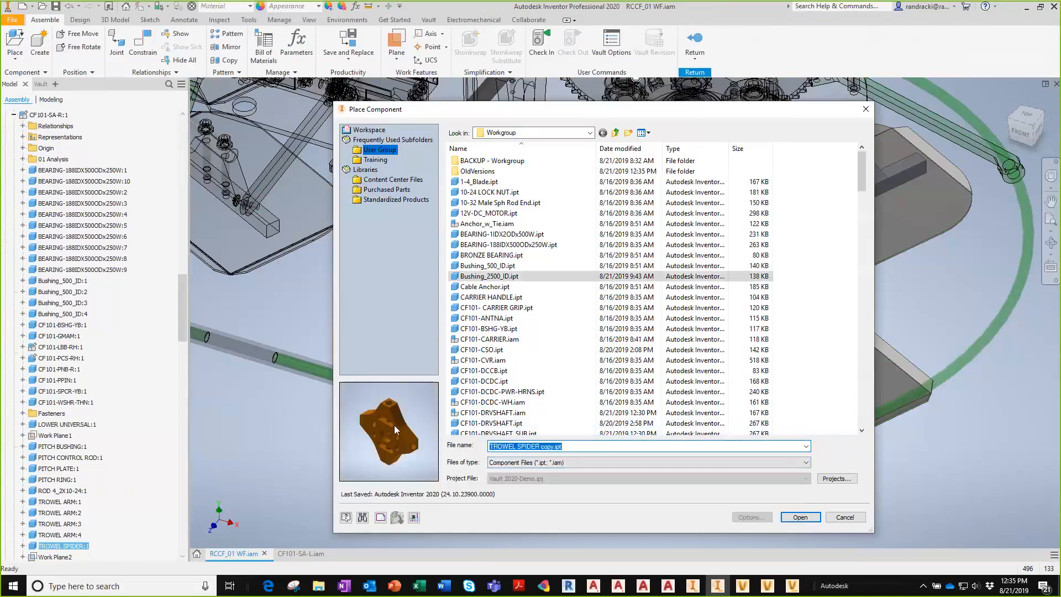
pyautogui.click(802, 517)
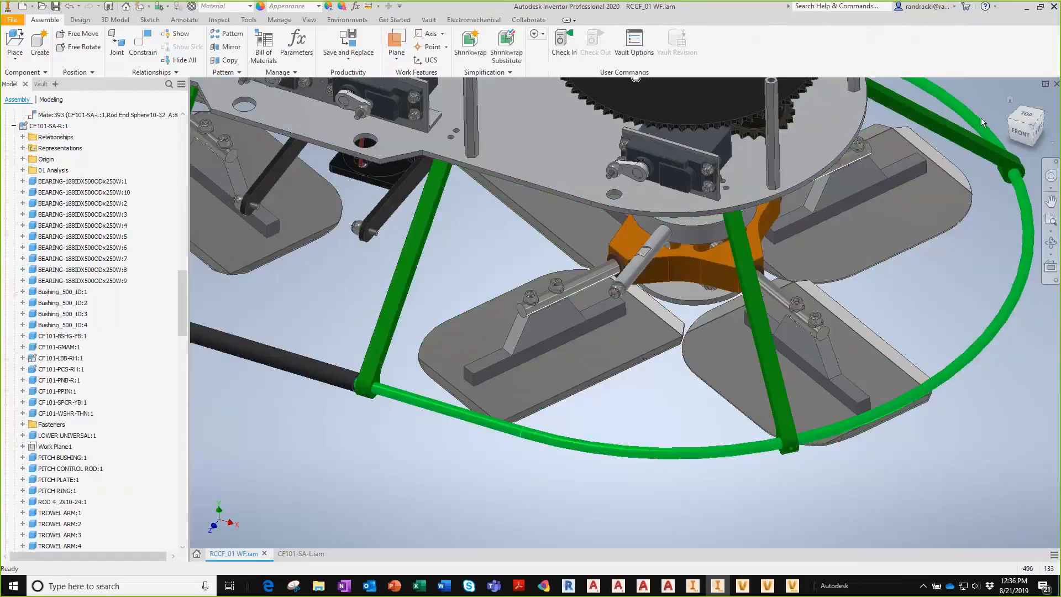
pyautogui.click(1010, 100)
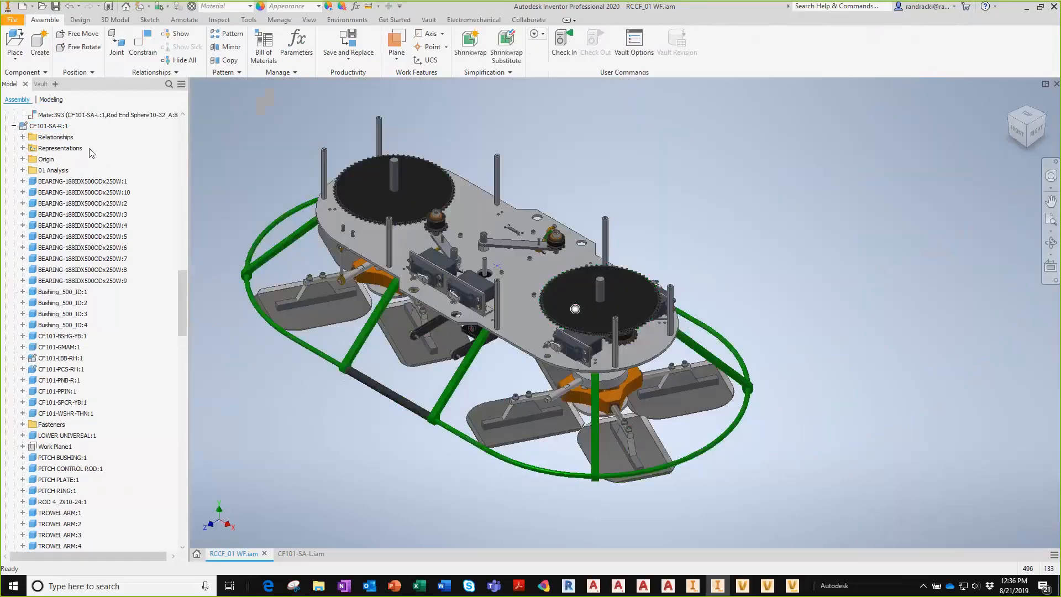
# Step: Collapse all children of RCCF_01 WF.iam in the model tree
pyautogui.click(13, 126)
pyautogui.moveTo(178, 334); pyautogui.dragTo(178, 117)
pyautogui.click(30, 116)
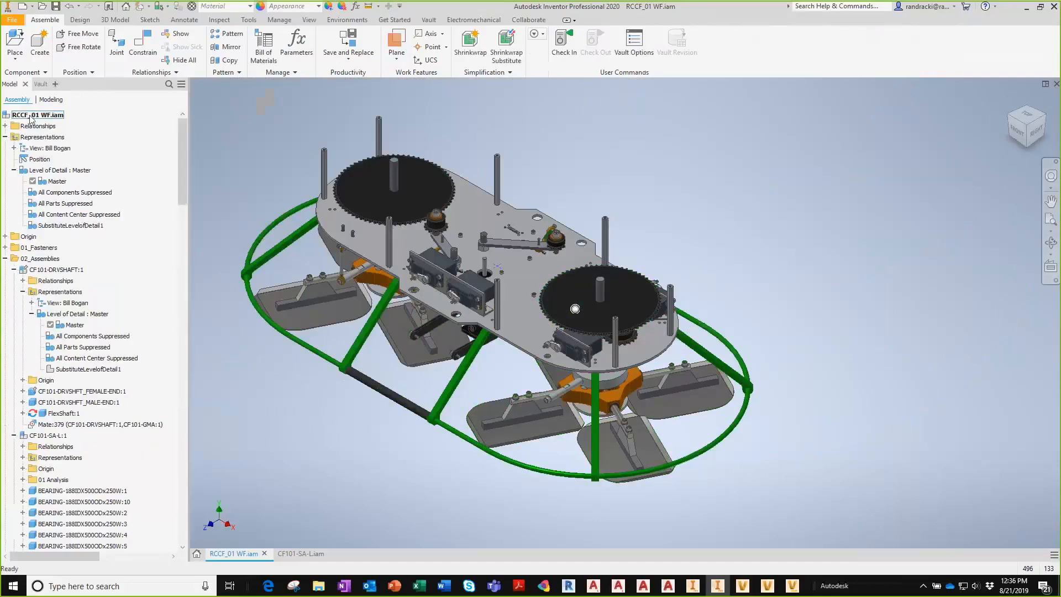
pyautogui.rightClick(30, 116)
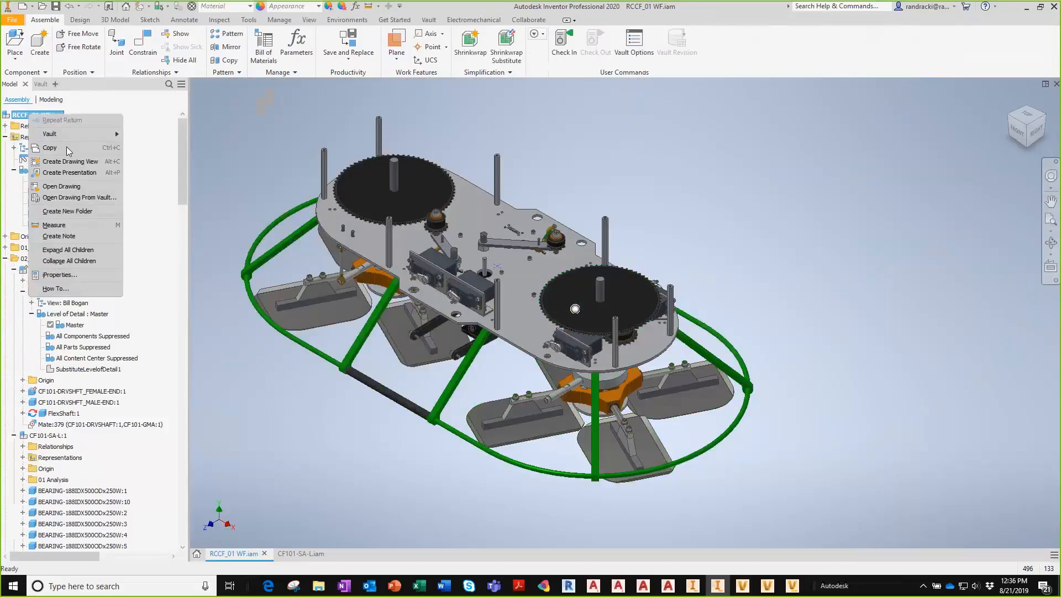
pyautogui.click(70, 263)
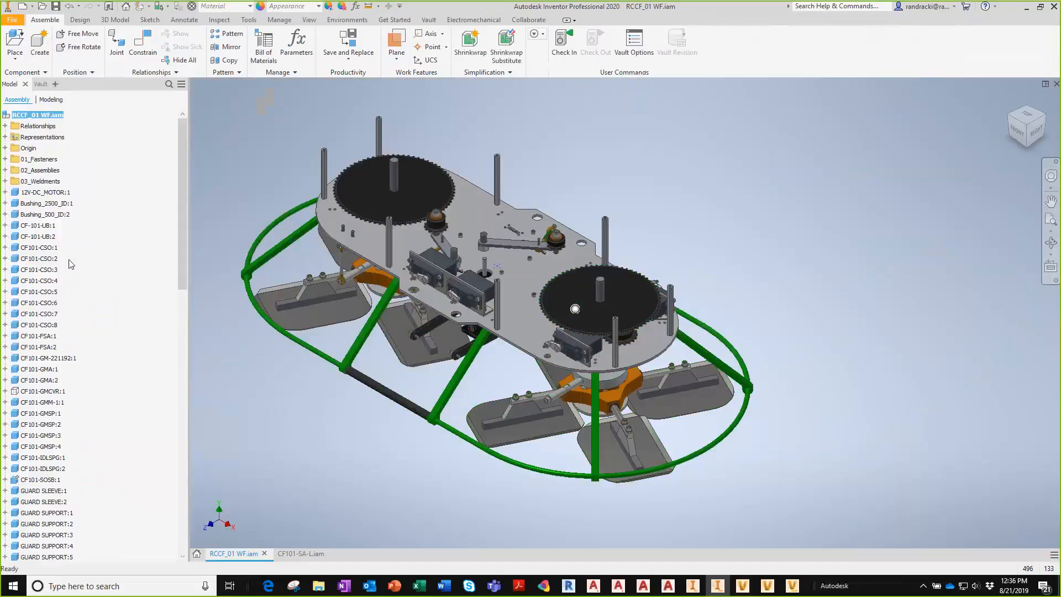
# Step: Activate the top-level SubstituteLevelofDetail1, saving CF101-SA-R.iam, and examine the trowel spiders in the substitute
pyautogui.click(5, 137)
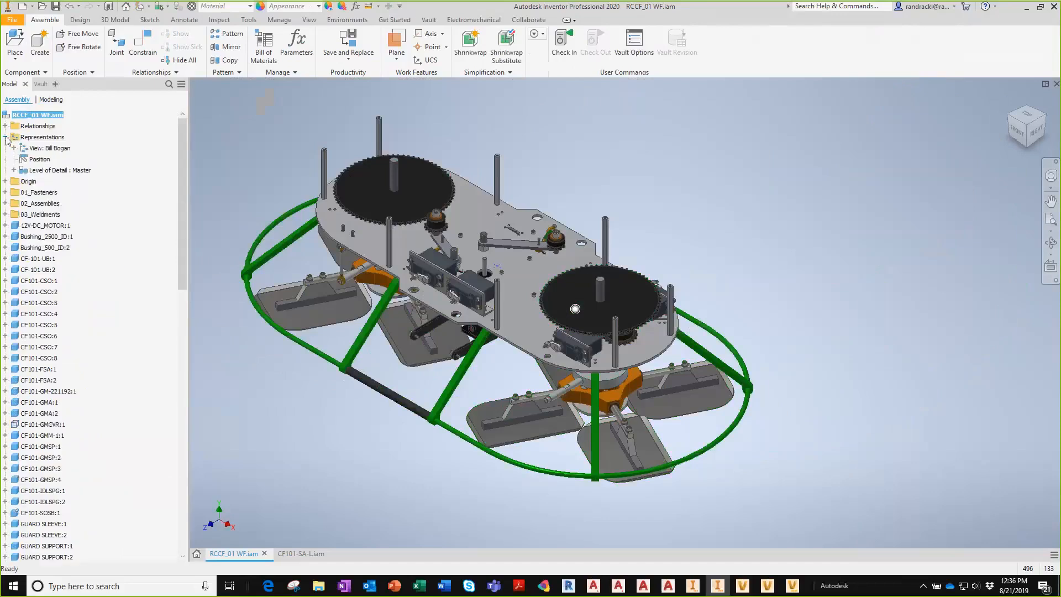
pyautogui.click(14, 170)
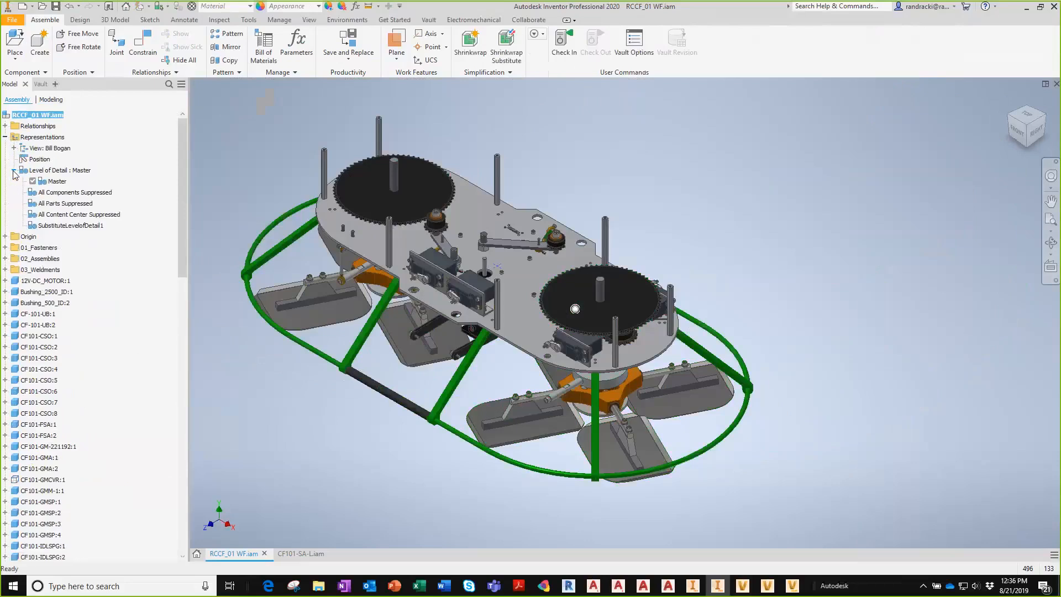
pyautogui.doubleClick(54, 225)
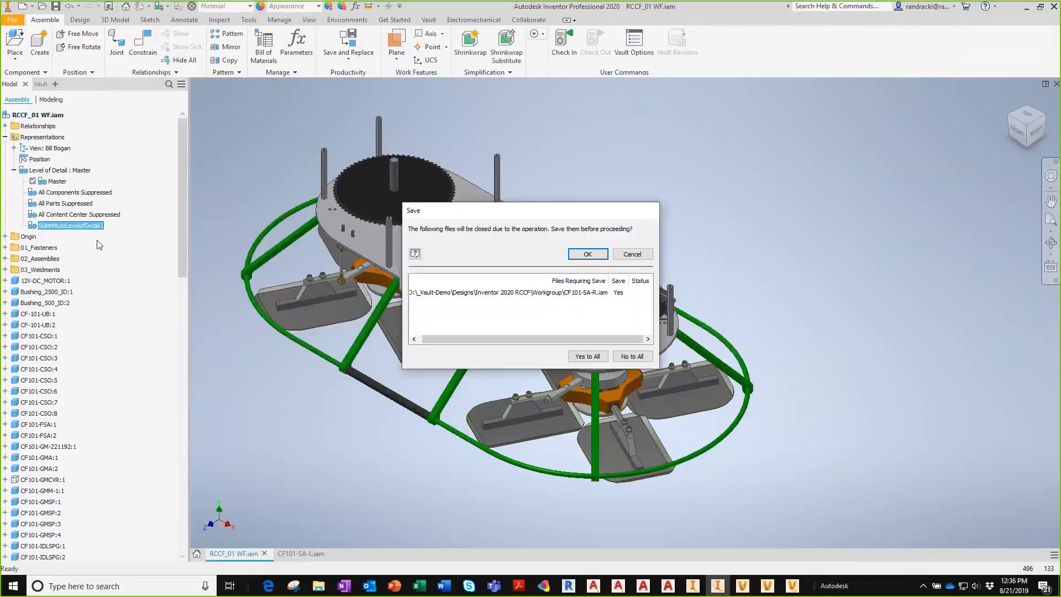
pyautogui.click(578, 251)
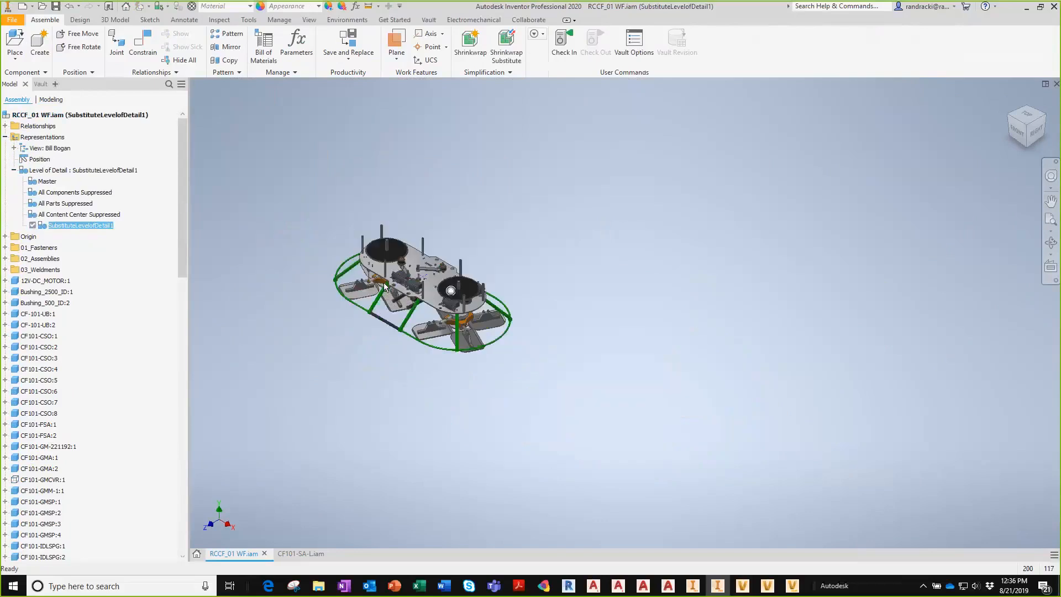
pyautogui.scroll(-5, 386, 293)
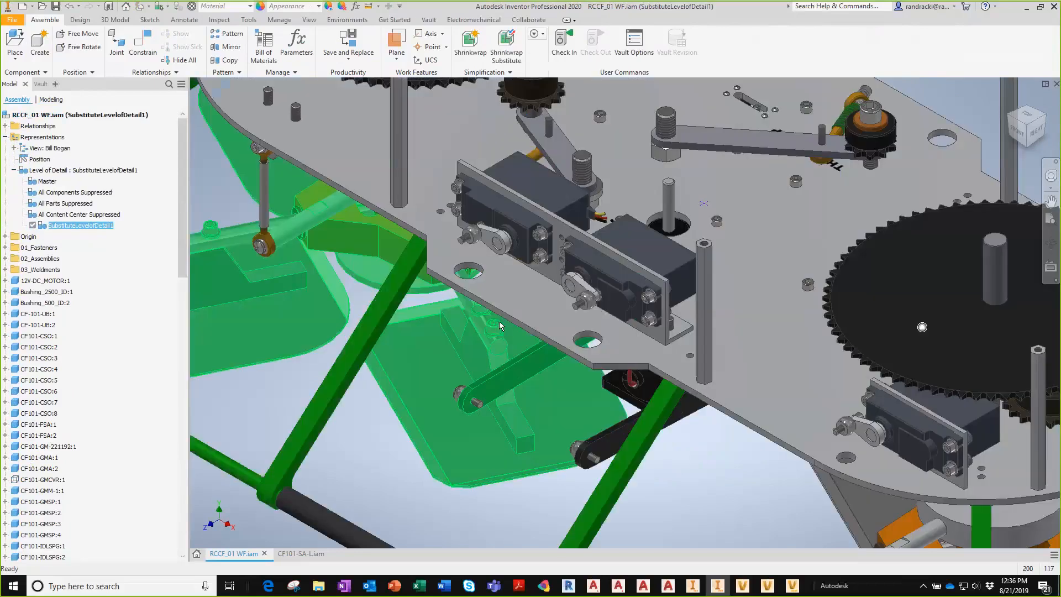
pyautogui.scroll(4, 500, 321)
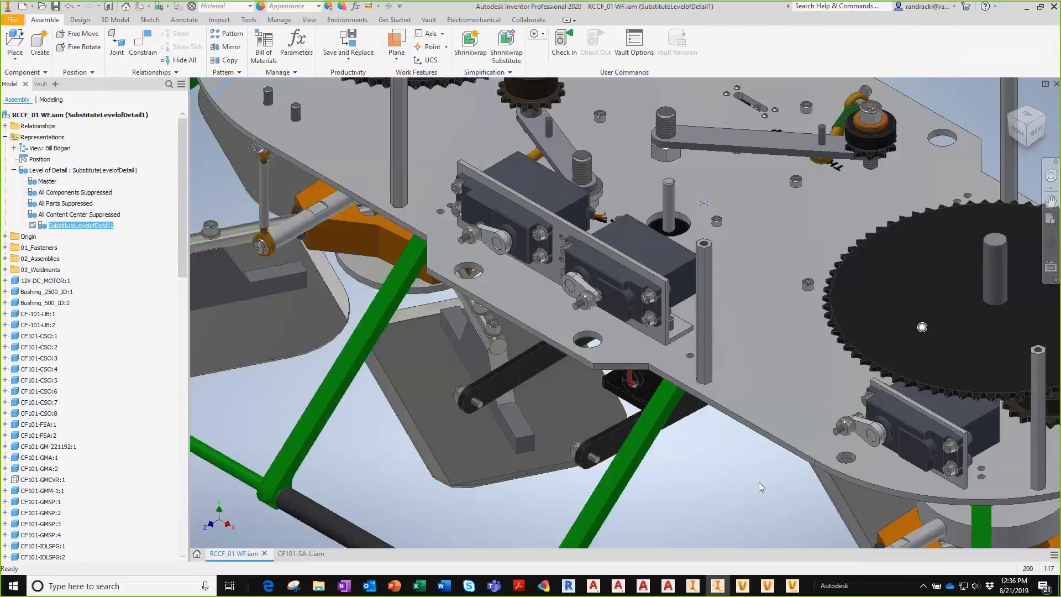
pyautogui.scroll(2, 705, 412)
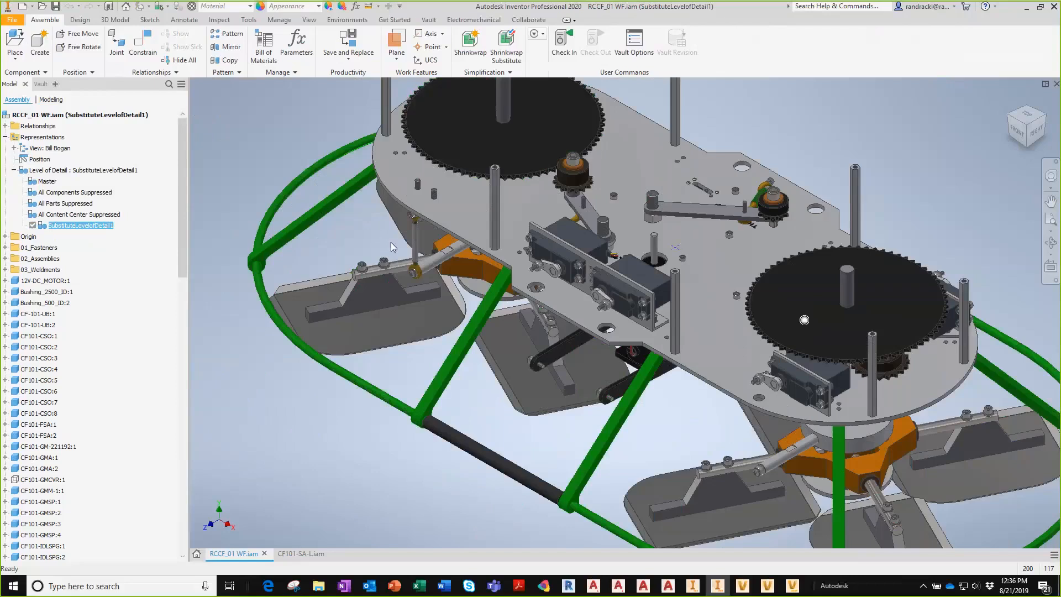
# Step: Switch to CF101-SA-L.iam, run Degree of Freedom Analysis and animate the freedom of PITCH LEVER:1
pyautogui.click(299, 553)
pyautogui.moveTo(303, 376); pyautogui.dragTo(315, 357, button='middle')
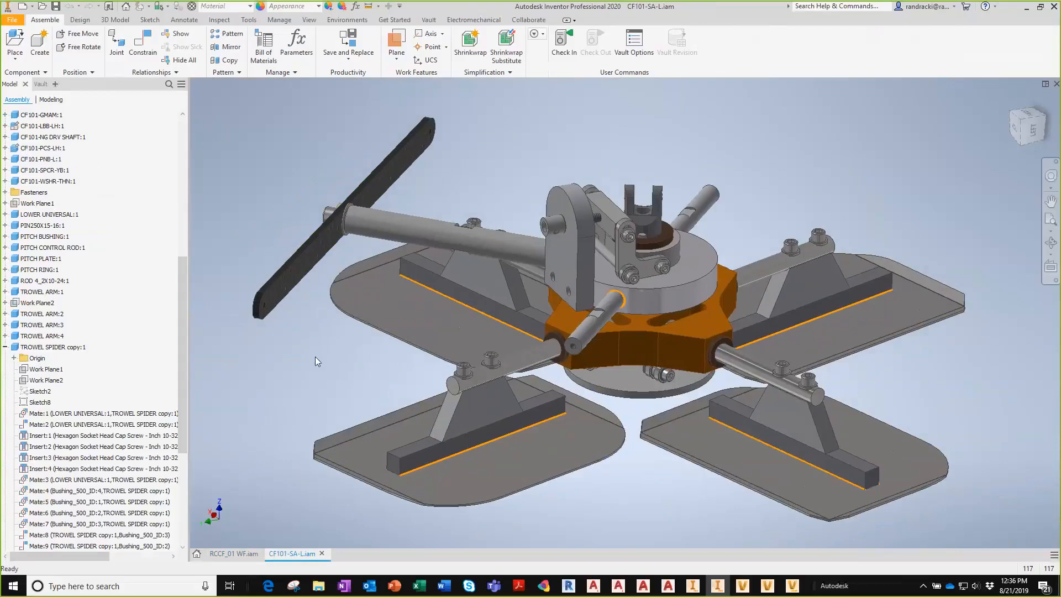
pyautogui.click(344, 53)
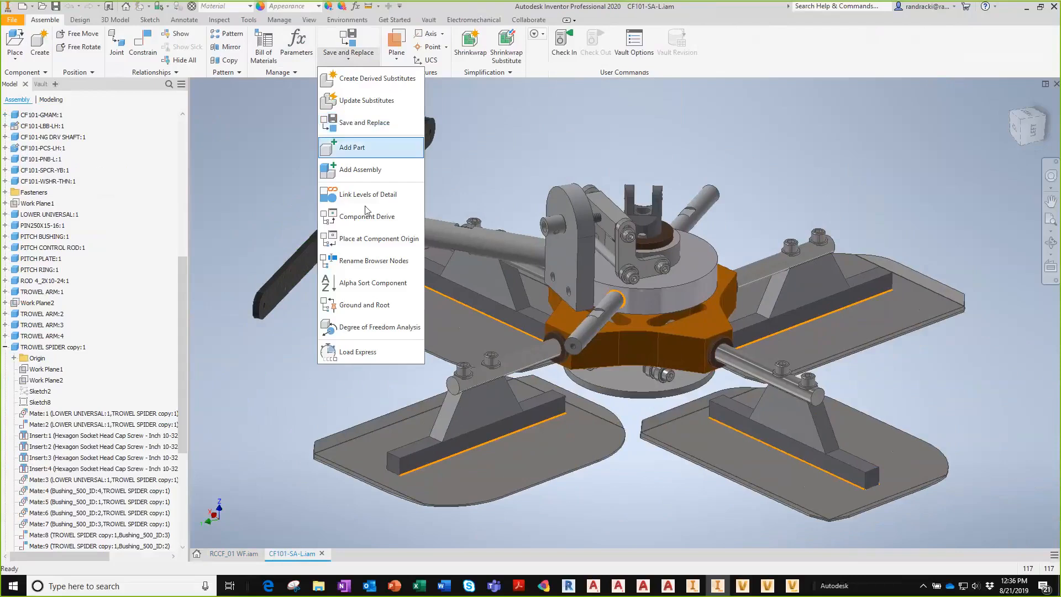
pyautogui.click(368, 328)
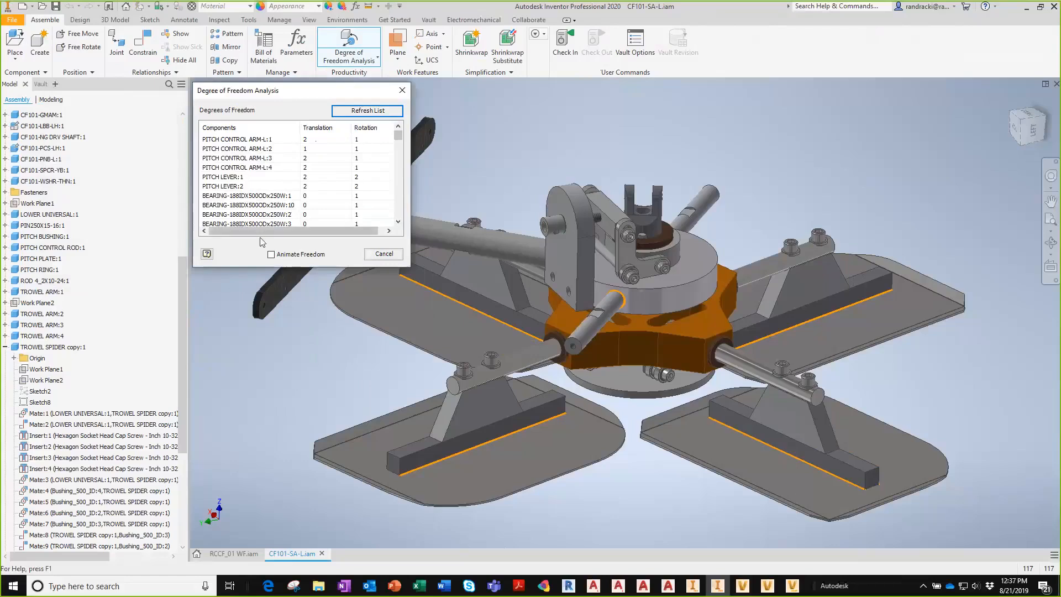
pyautogui.click(229, 177)
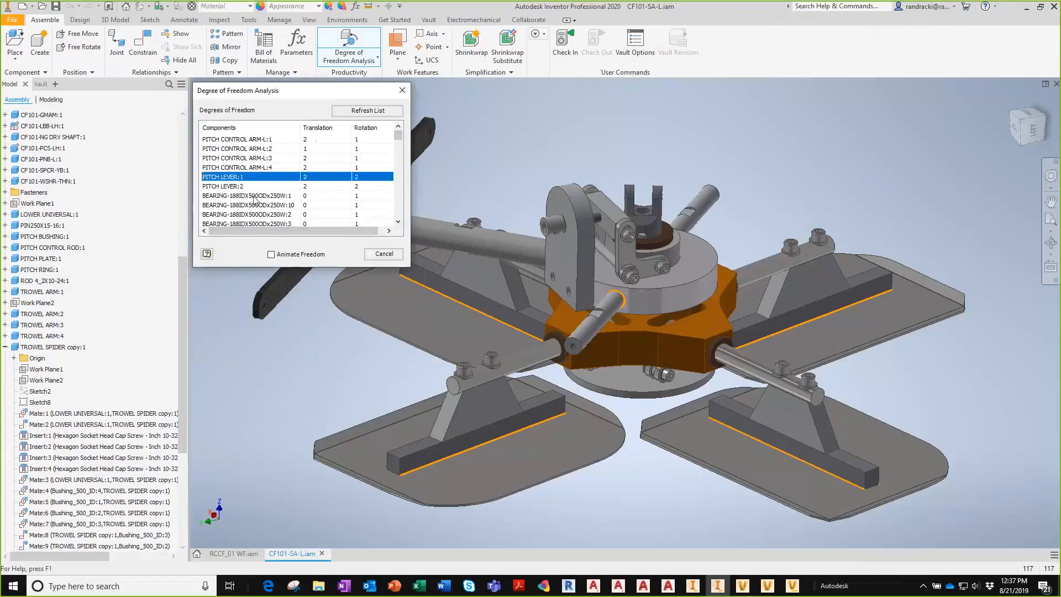
pyautogui.click(272, 255)
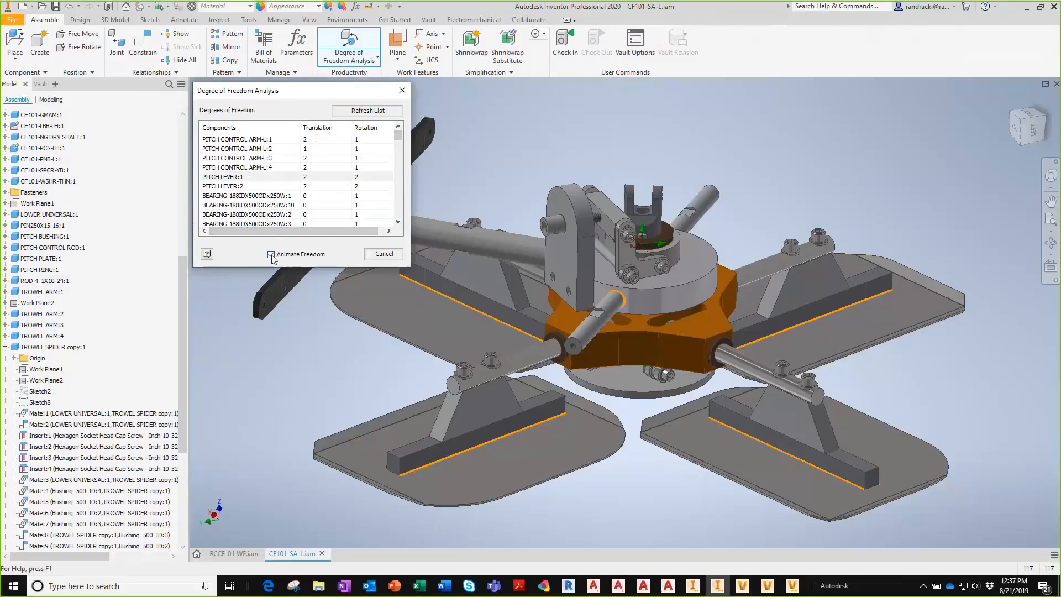
pyautogui.click(227, 178)
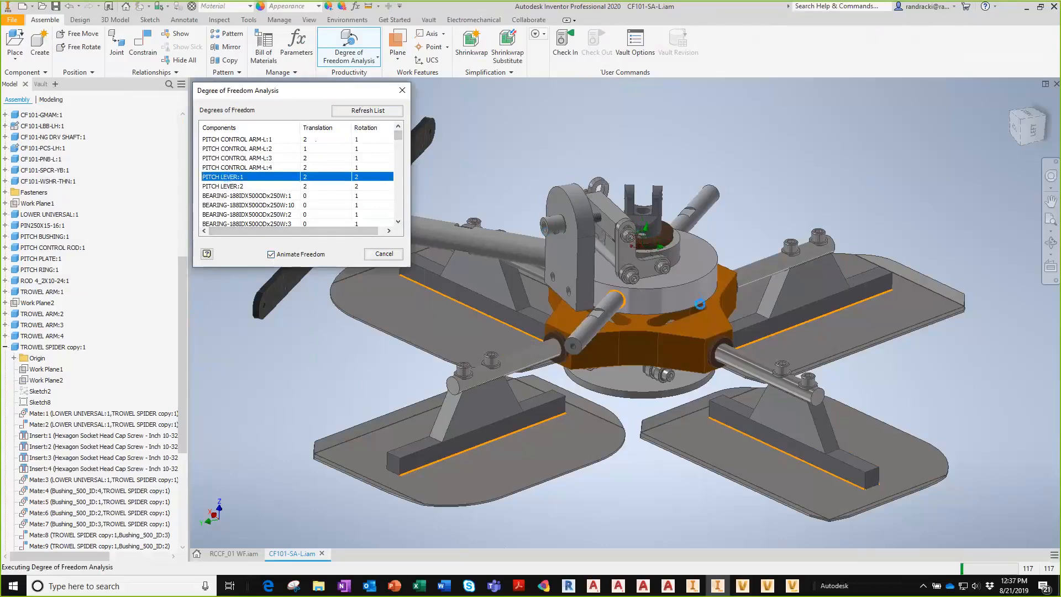
pyautogui.keyDown('shift'); pyautogui.moveTo(705, 314); pyautogui.dragTo(681, 296, button='middle'); pyautogui.keyUp('shift')
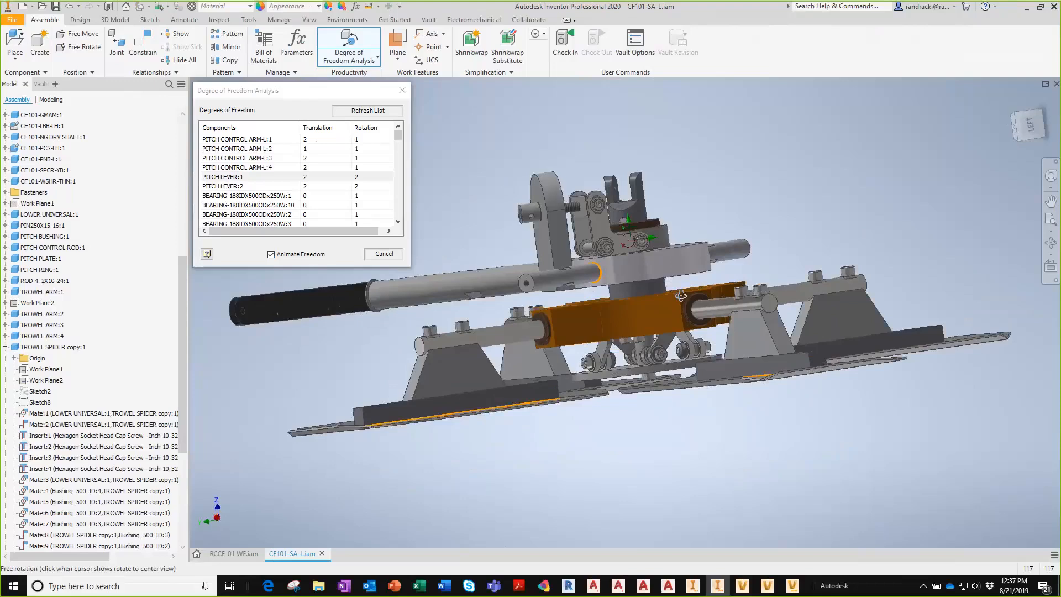
# Step: Animate the freedom of PITCH CONTROL ARM-L:3, examine its motion around the hub, and close the analysis
pyautogui.click(267, 158)
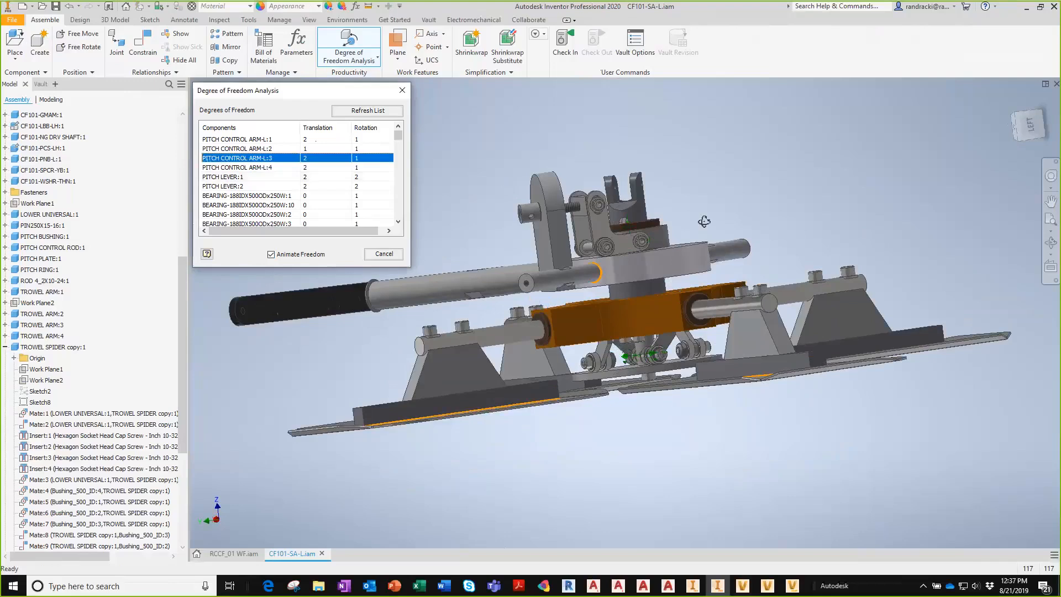
pyautogui.keyDown('shift'); pyautogui.moveTo(704, 221); pyautogui.dragTo(702, 257, button='middle'); pyautogui.keyUp('shift')
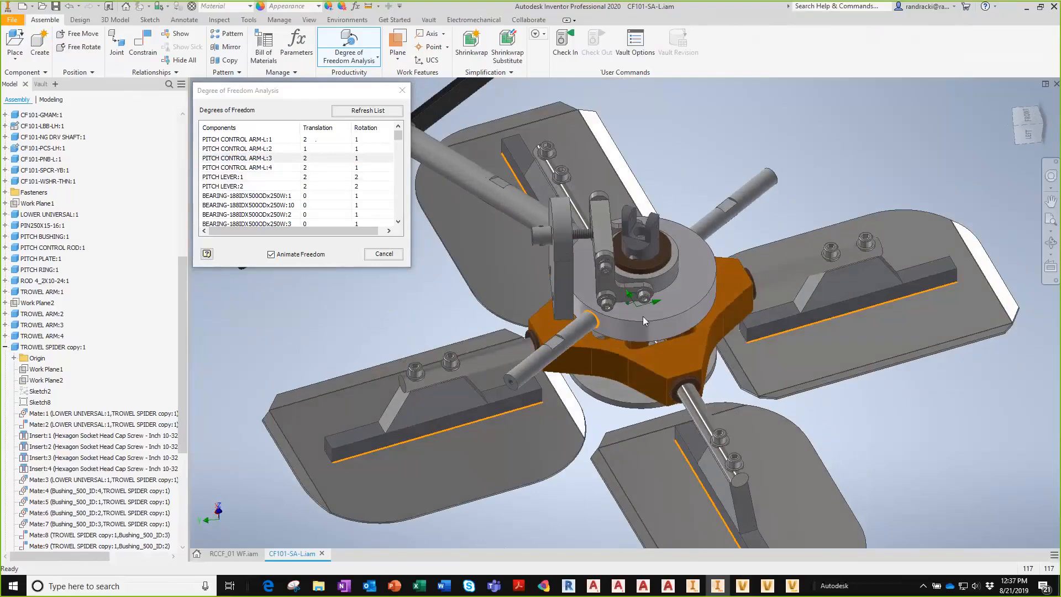
pyautogui.click(381, 254)
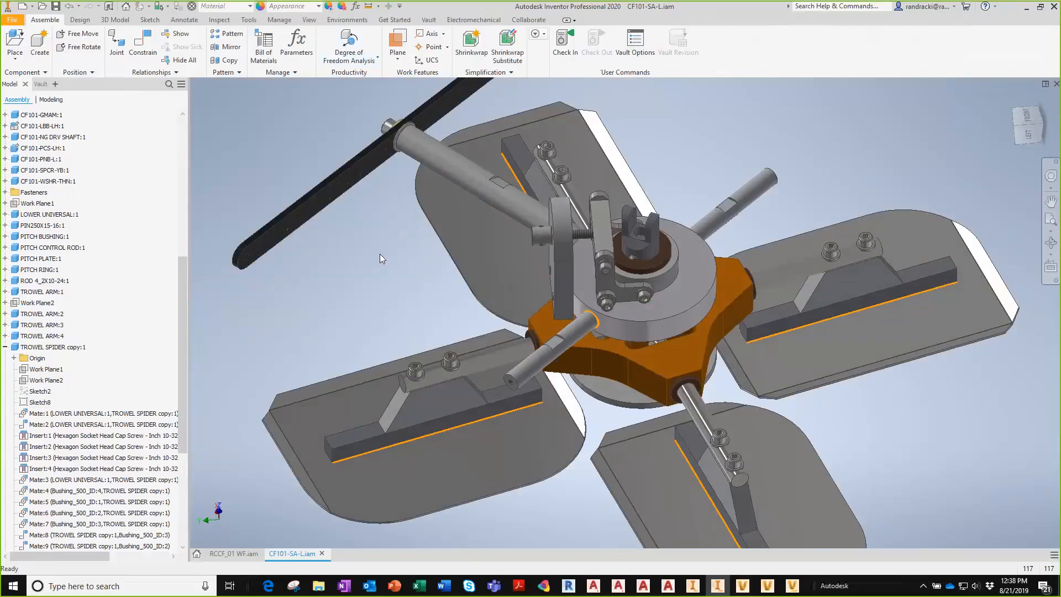
# Step: Switch to the PowerPoint slide show and advance to the slide on Add Part and Add Assembly
pyautogui.press('alt')
pyautogui.hotkey('alt', 'Tab')
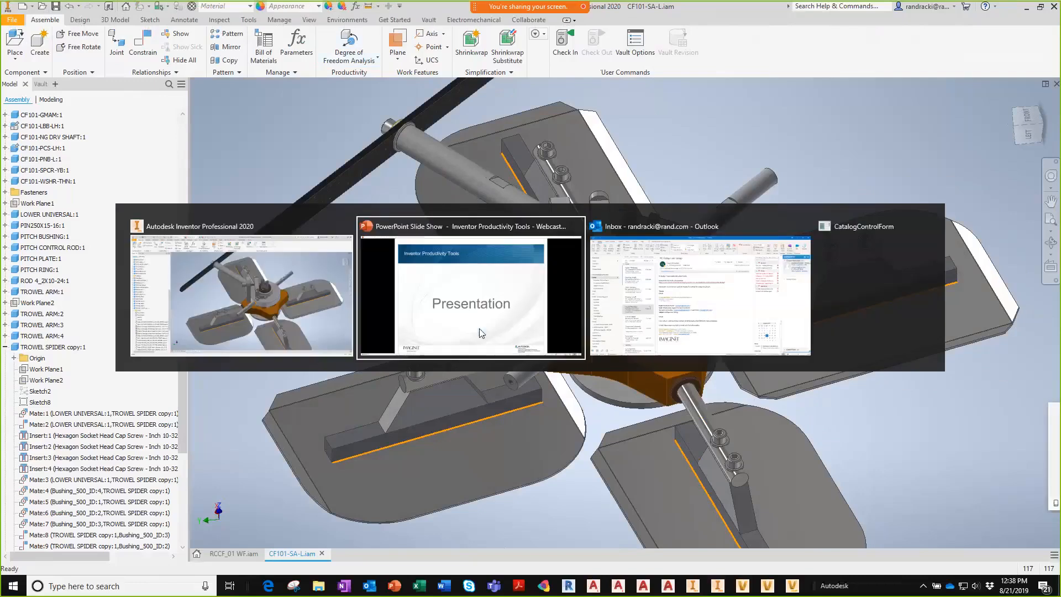
pyautogui.click(481, 333)
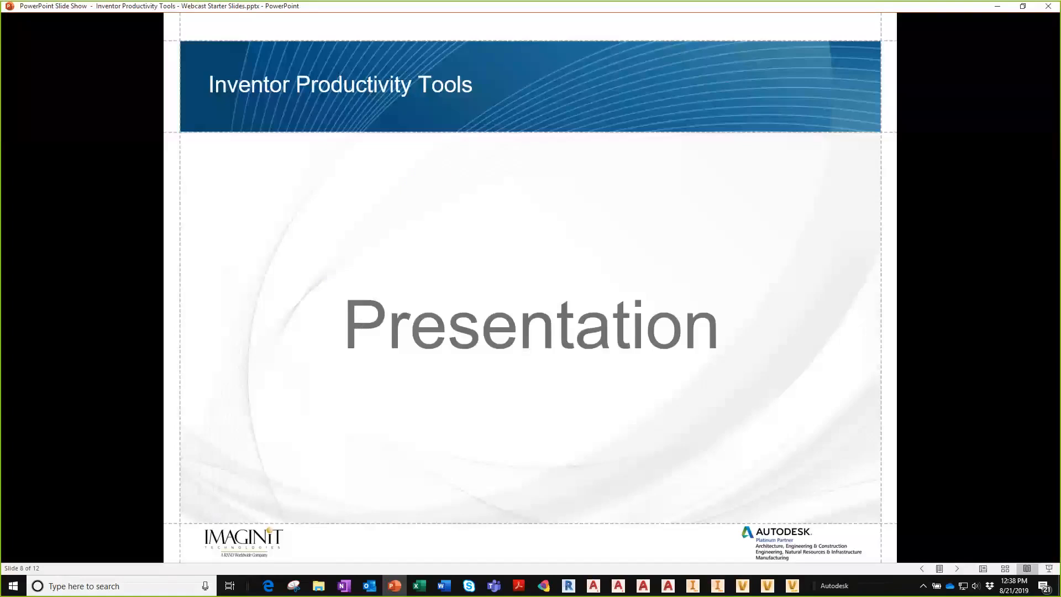
pyautogui.press('Right')
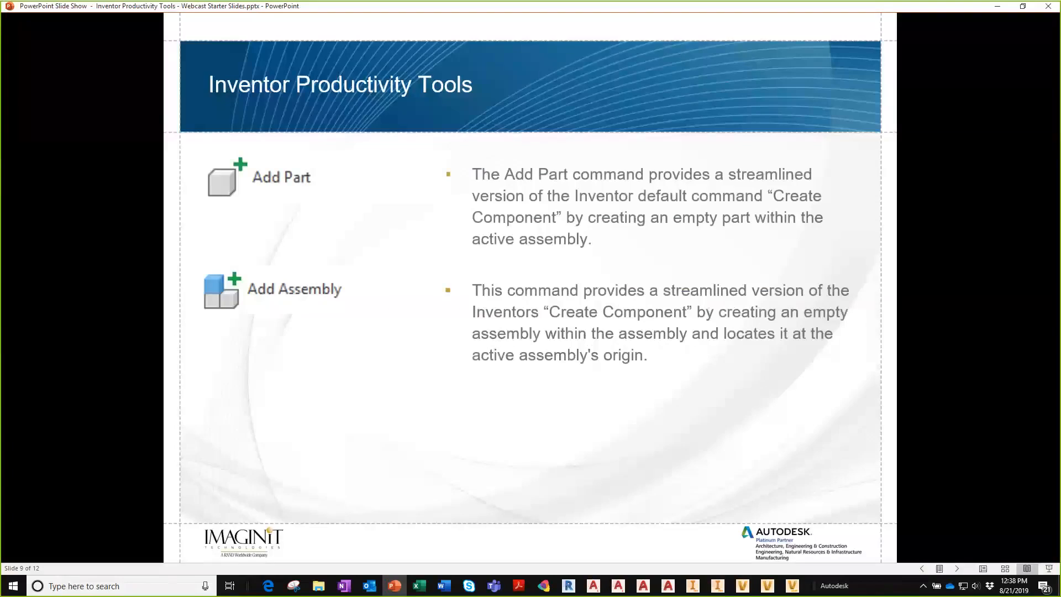
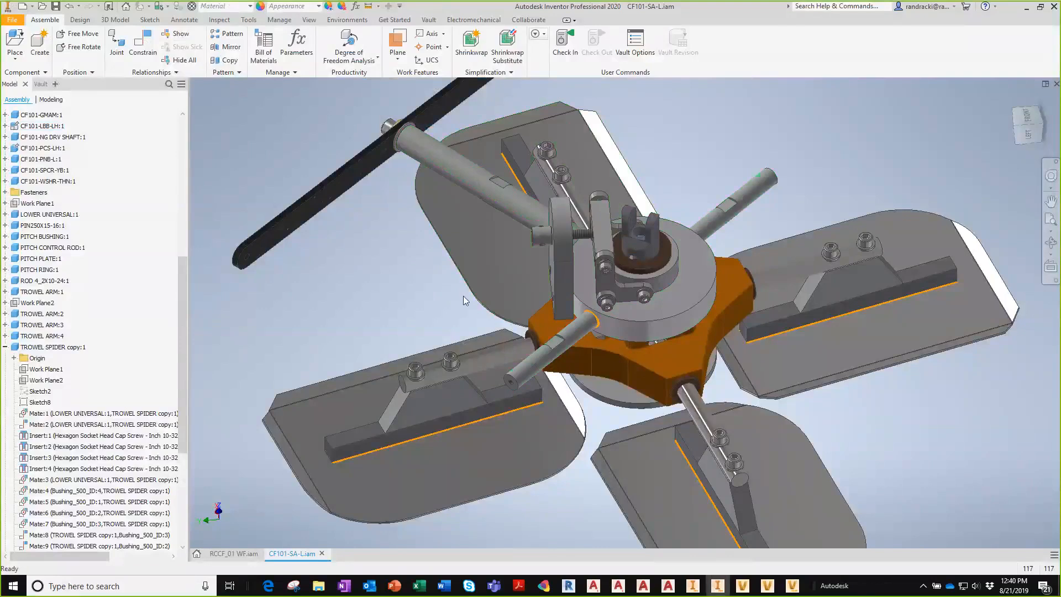
pyautogui.scroll(-3, 422, 302)
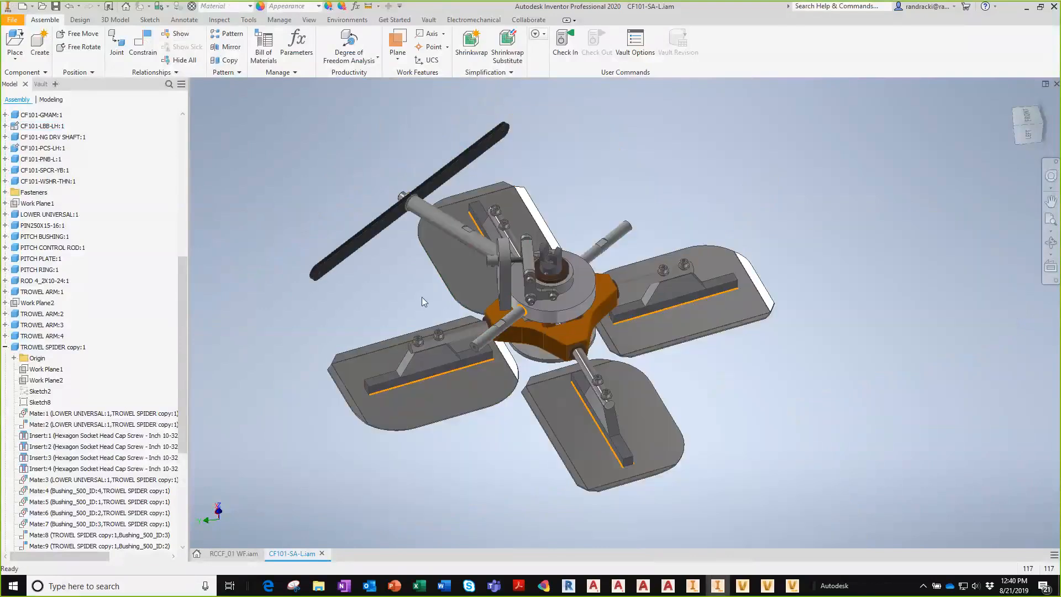
# Step: Use Component Derive on TROWEL SPIDER copy:1 to create TROWEL SPIDER Derived.ipt in the Workgroup folder, saving it with its dependents
pyautogui.click(354, 58)
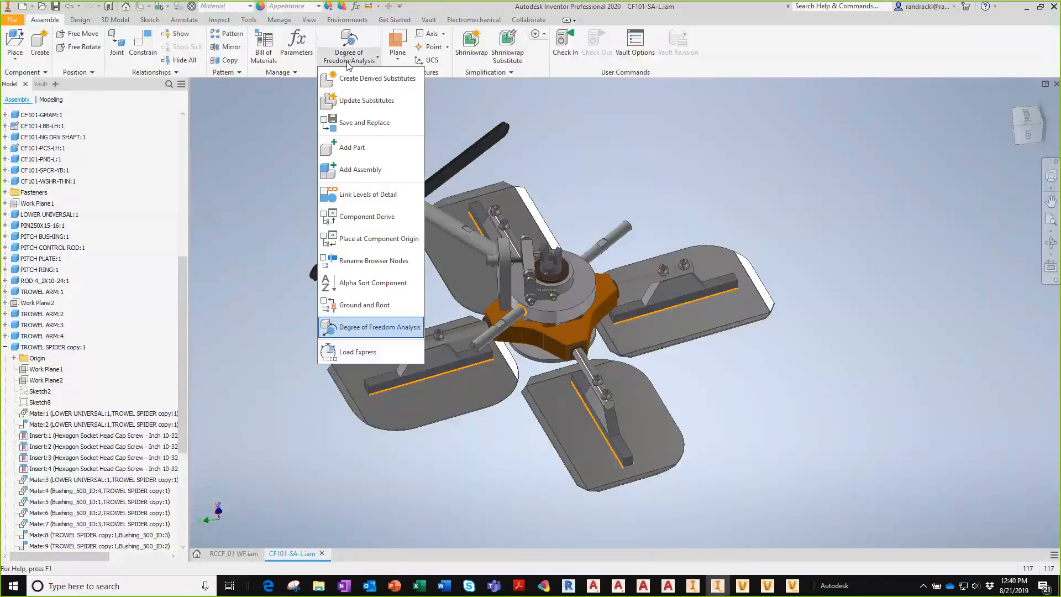
pyautogui.click(368, 217)
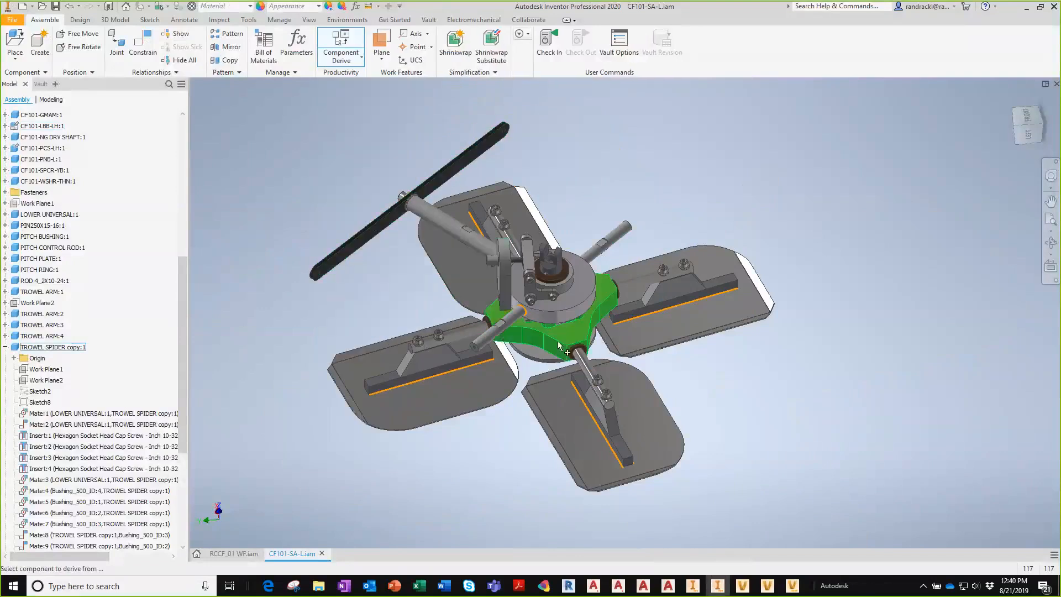
pyautogui.moveTo(576, 363)
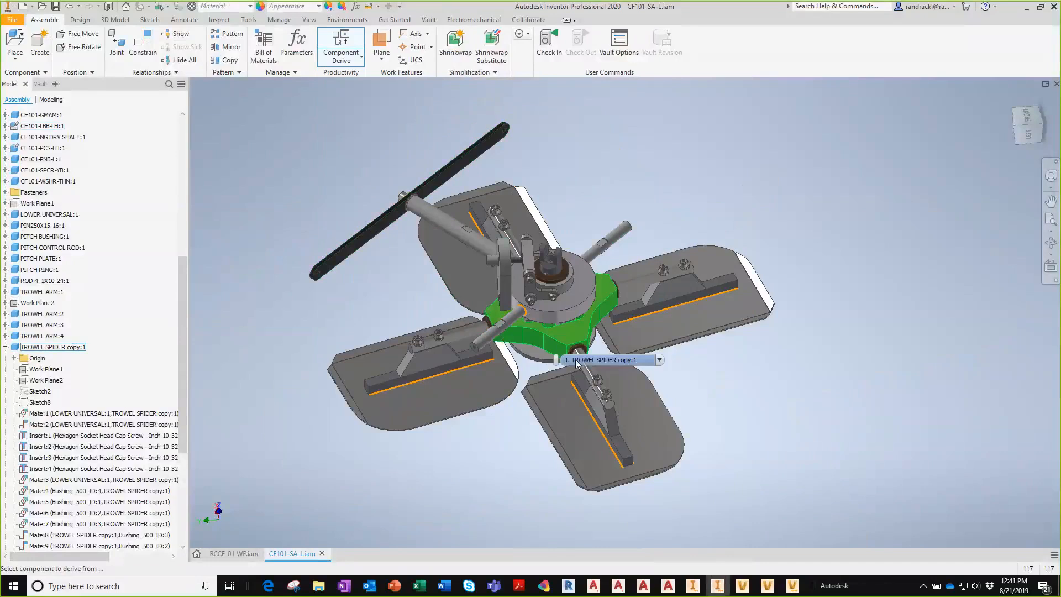
pyautogui.click(552, 340)
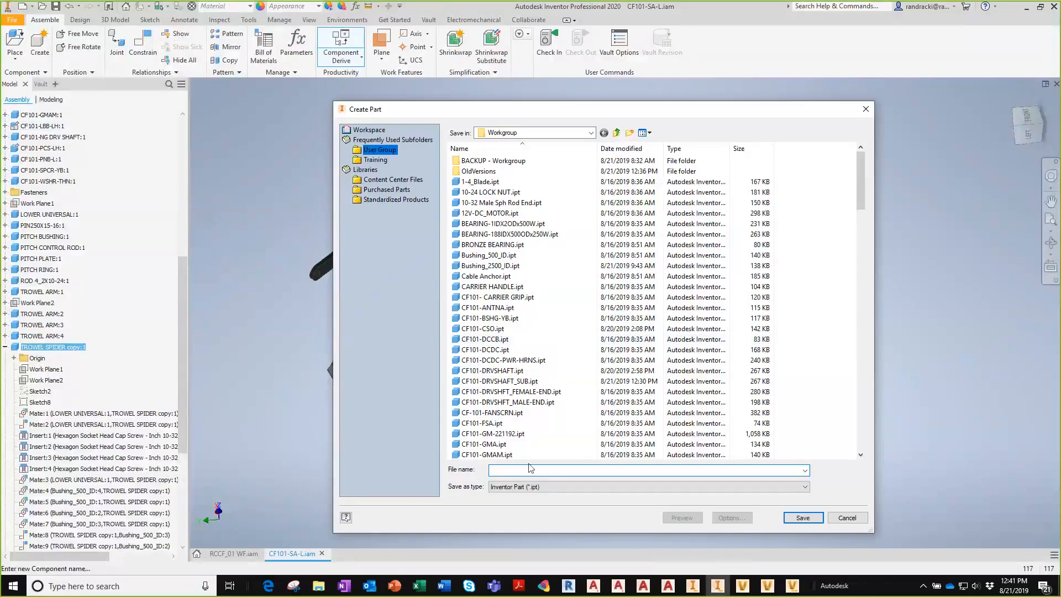
pyautogui.write('Tr')
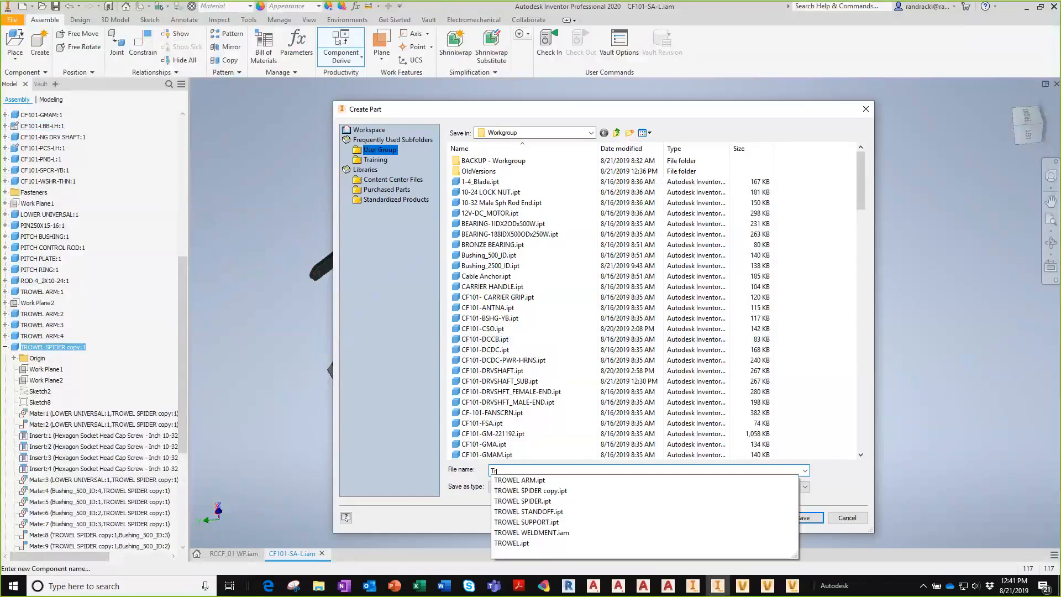
pyautogui.write('owel')
pyautogui.click(539, 491)
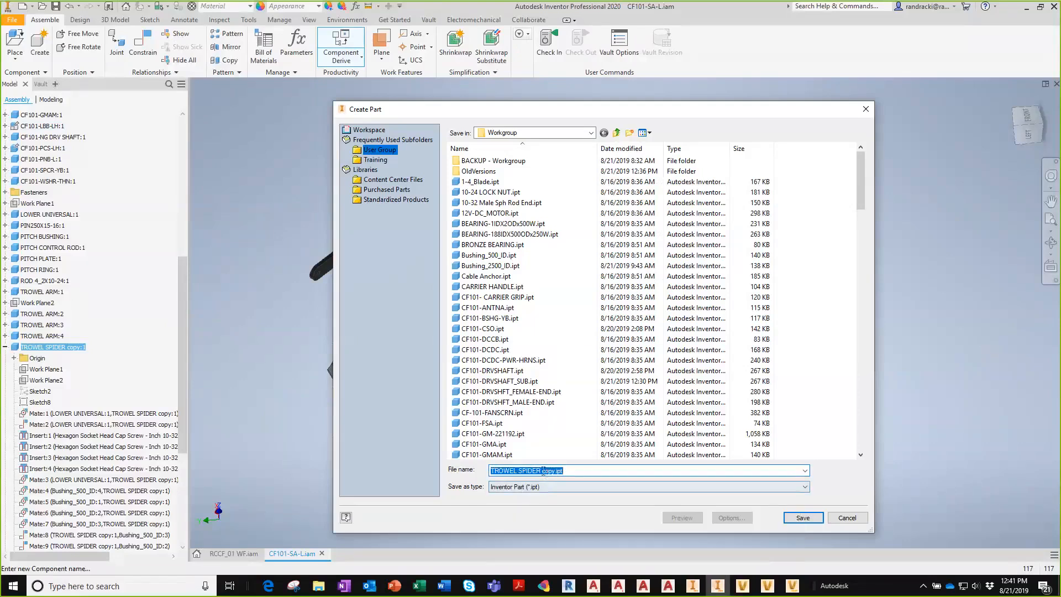
pyautogui.click(543, 471)
pyautogui.write('D')
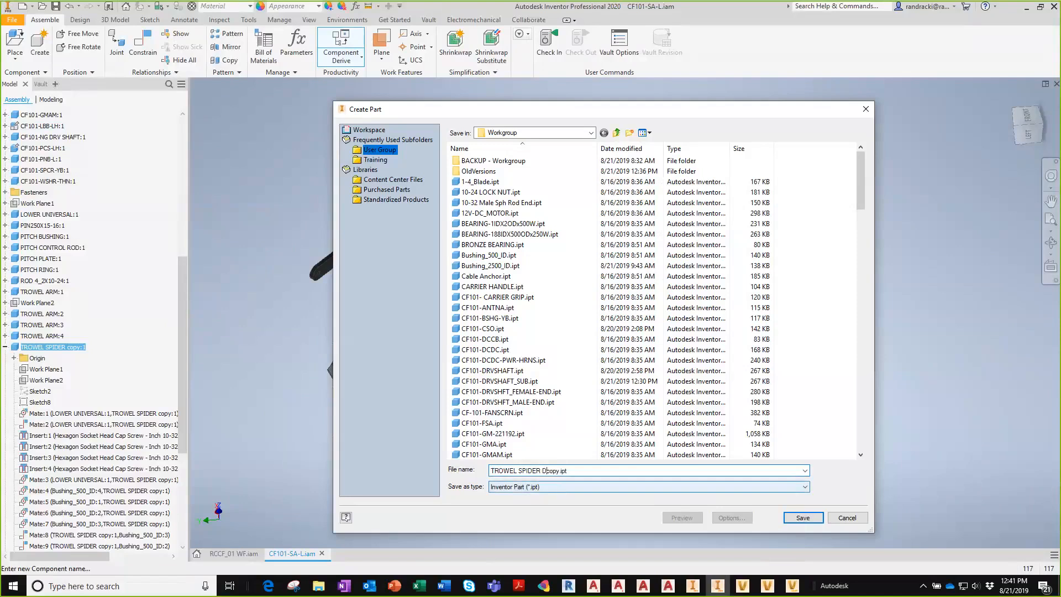
pyautogui.write('enived')
pyautogui.press('Delete')
pyautogui.press('Delete')
pyautogui.press('Delete')
pyautogui.press('Delete')
pyautogui.click(803, 518)
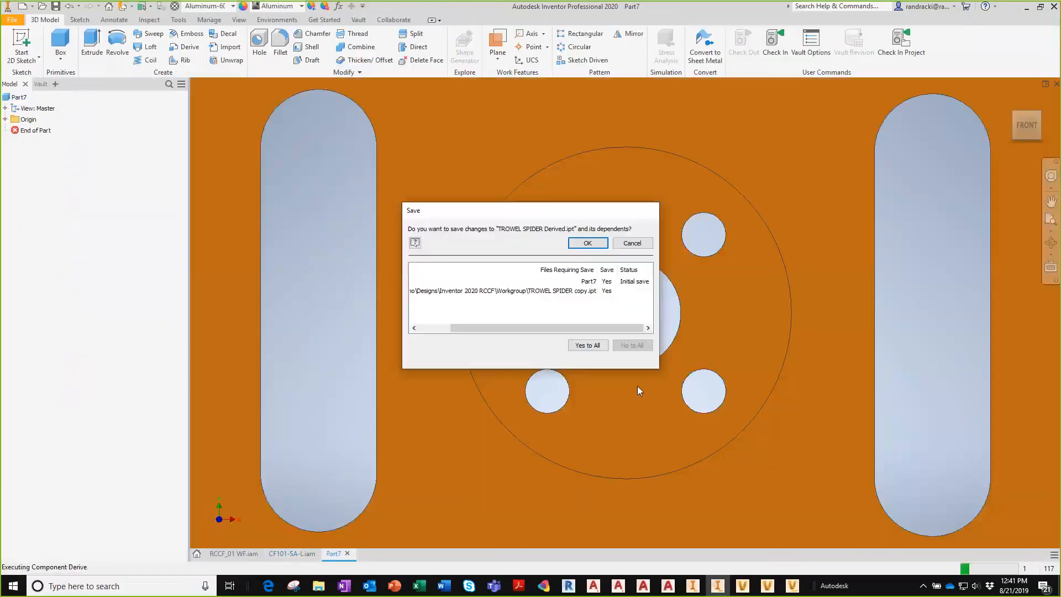
pyautogui.click(588, 244)
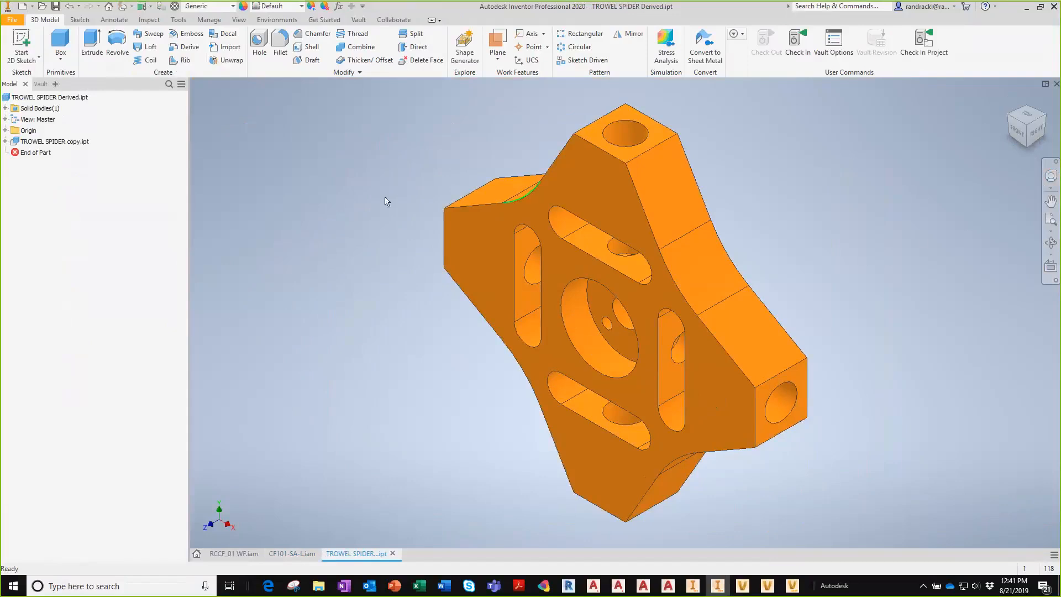
# Step: Examine the solid derived from TROWEL SPIDER copy.ipt and look at the Fillet options without applying them
pyautogui.click(4, 141)
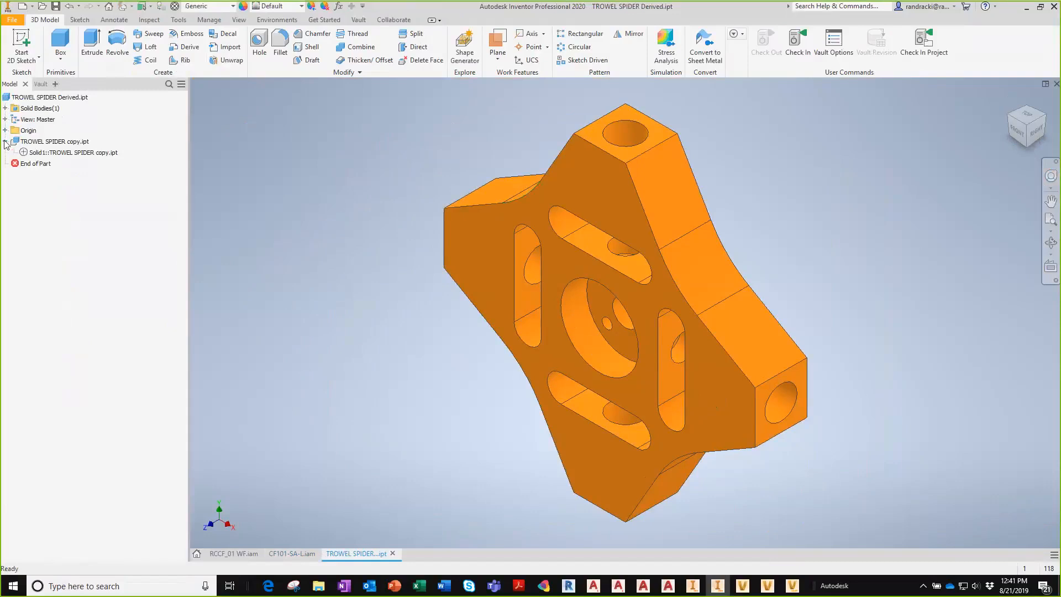
pyautogui.click(69, 155)
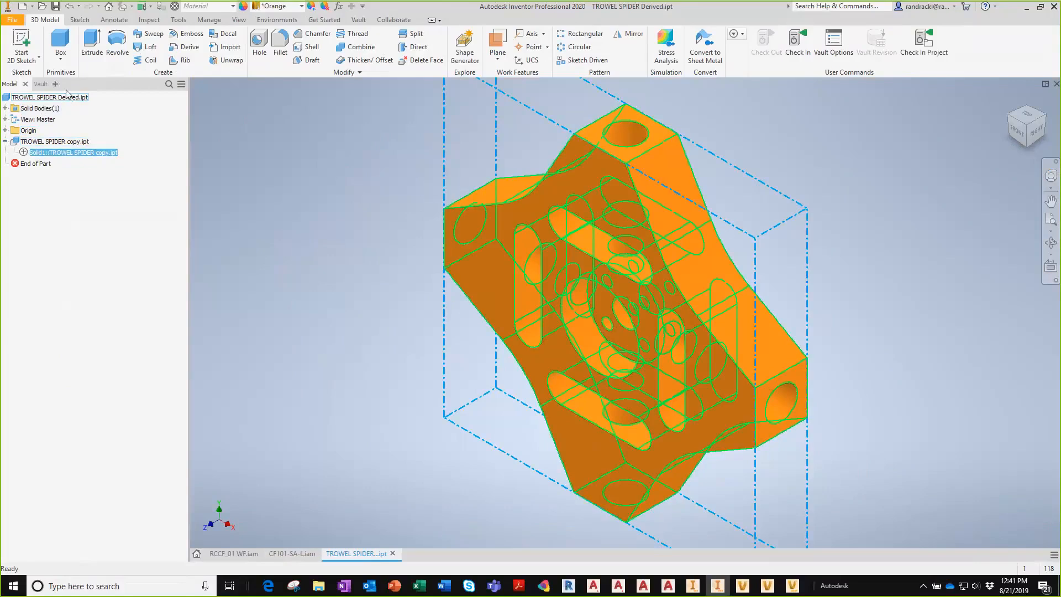
pyautogui.click(279, 47)
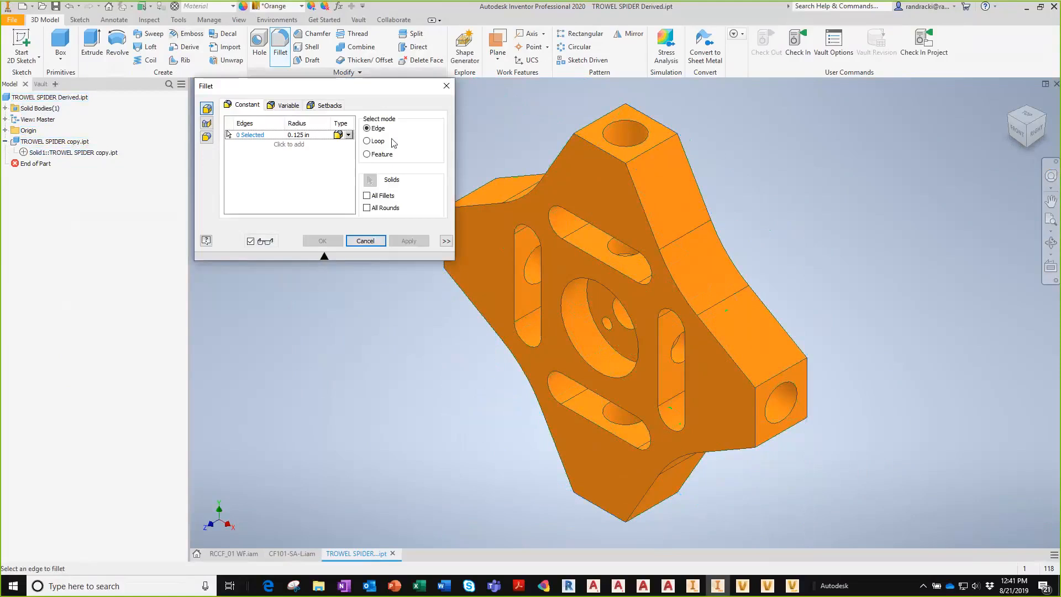
pyautogui.click(363, 243)
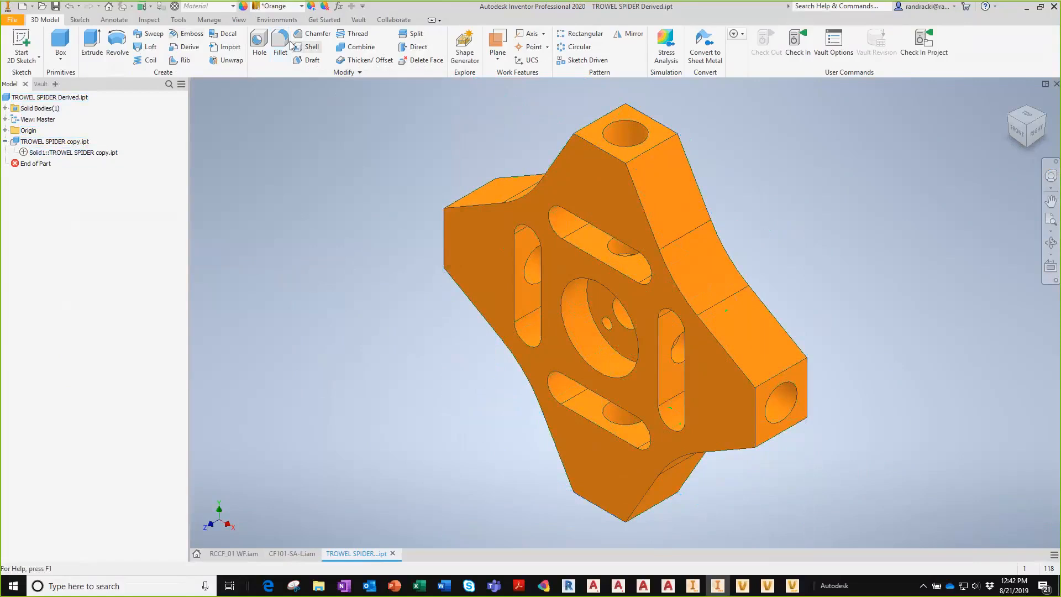
# Step: Chamfer the four long outer edge chains of the derived spider's front face at 0.3 in and close the part
pyautogui.click(318, 33)
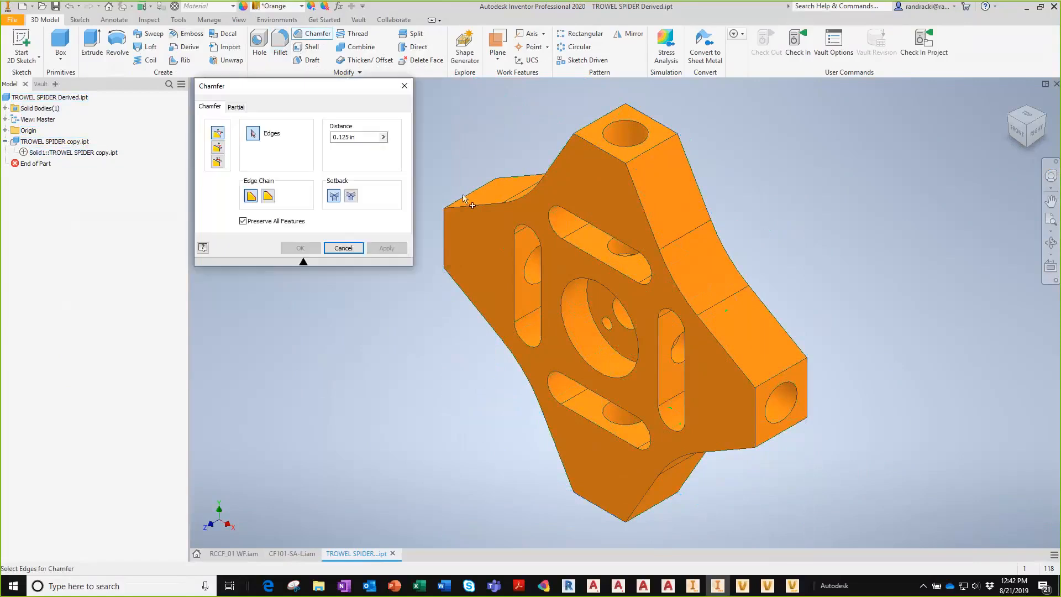
pyautogui.click(478, 201)
pyautogui.click(463, 288)
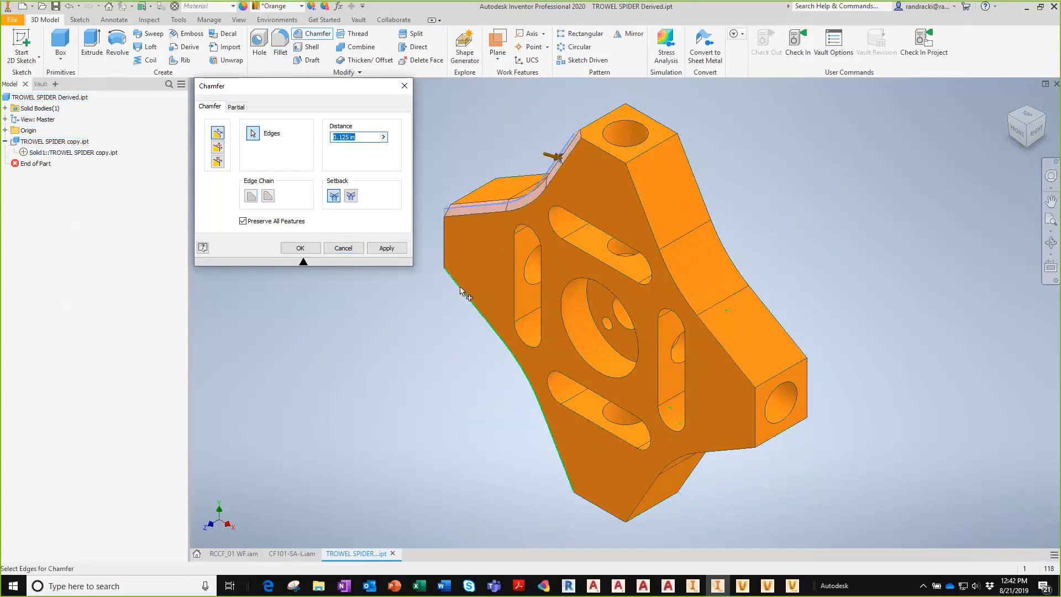
pyautogui.click(669, 274)
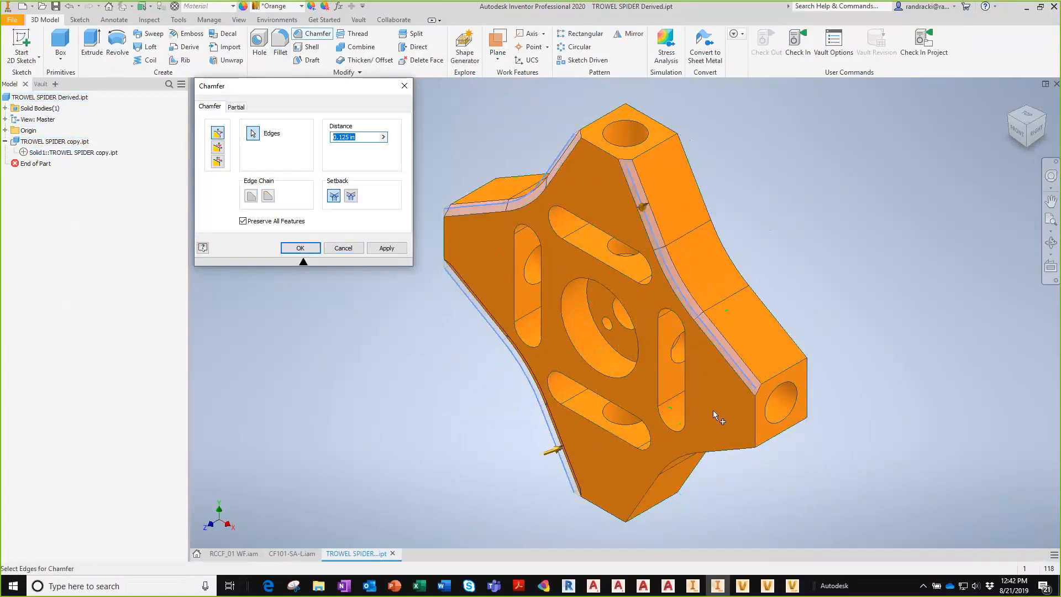
pyautogui.click(730, 449)
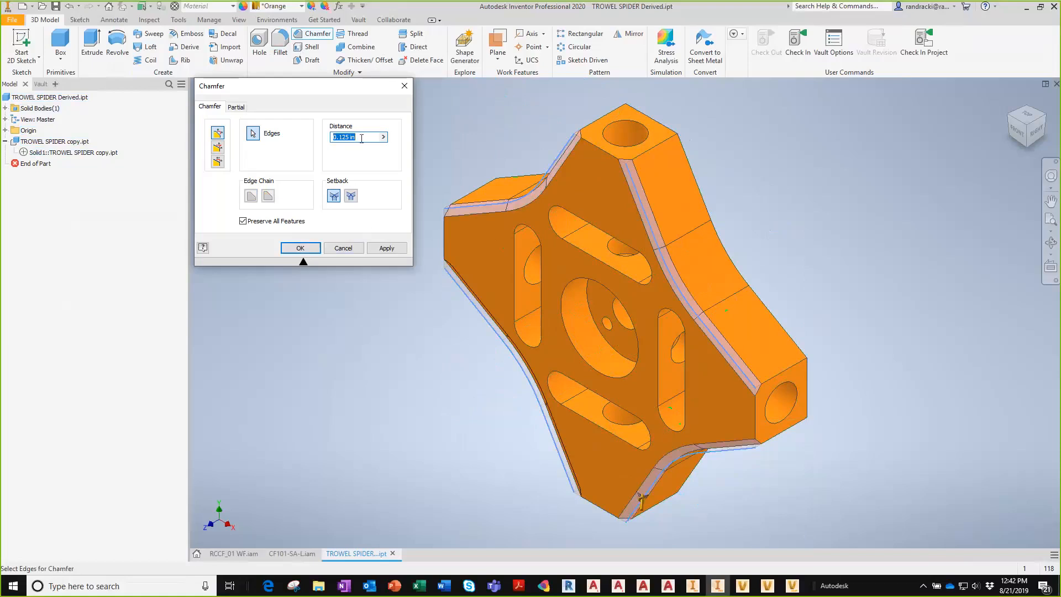
pyautogui.press('BackSpace')
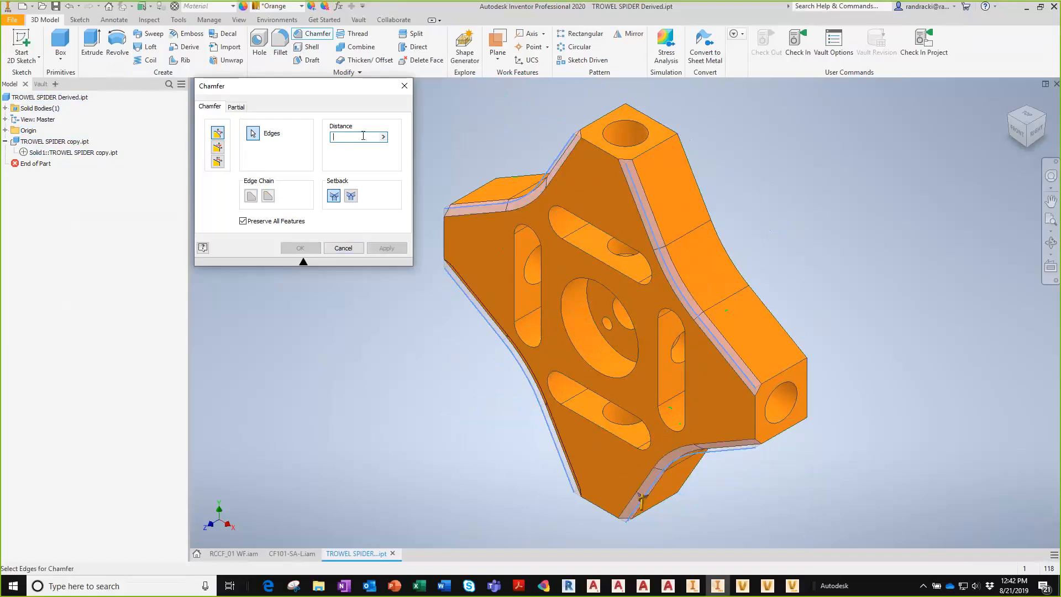
pyautogui.write('.4')
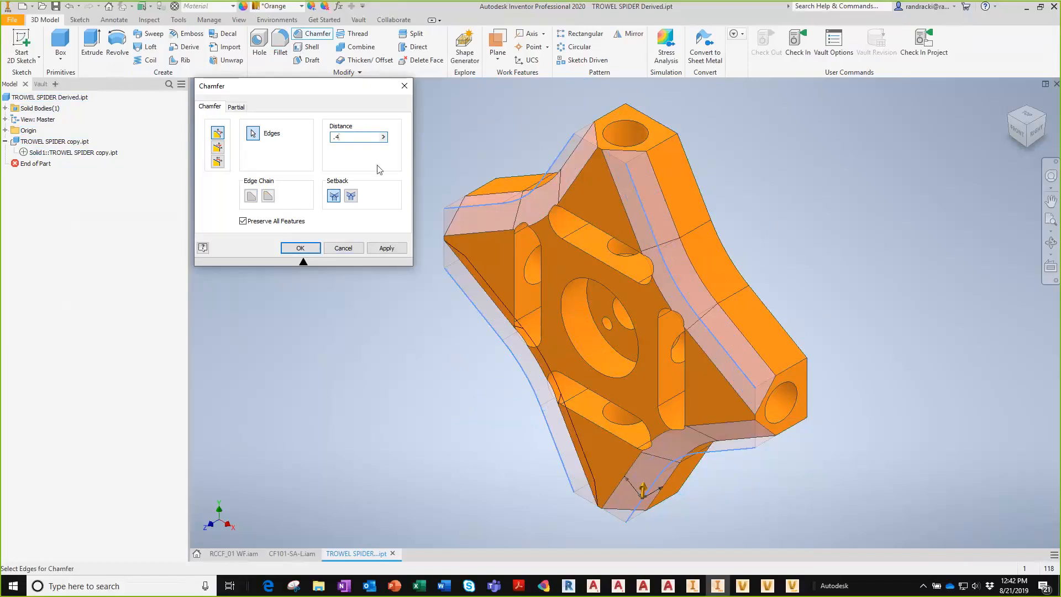
pyautogui.press('BackSpace')
pyautogui.write('3')
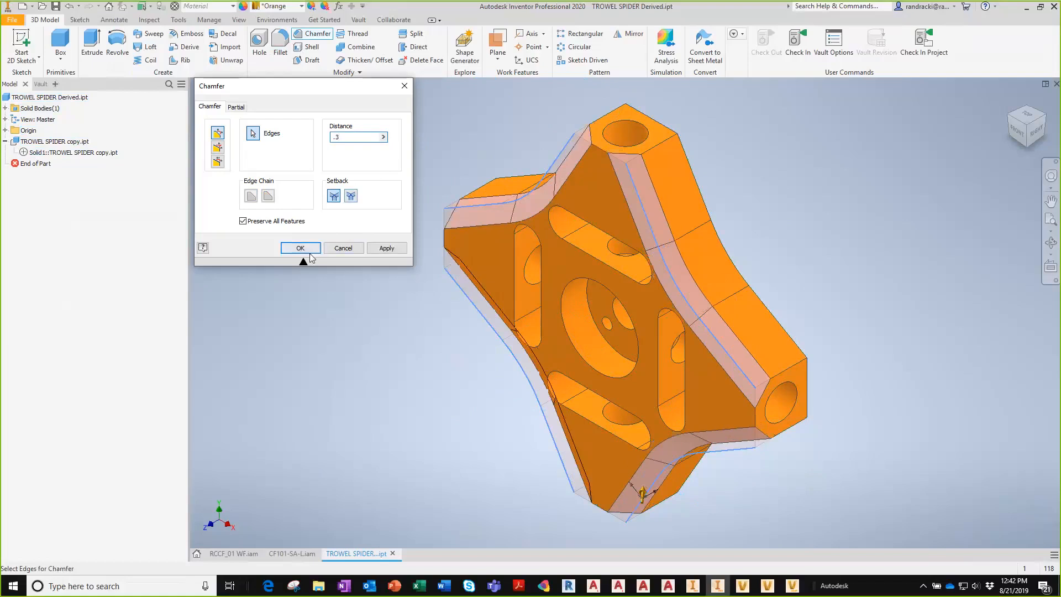
pyautogui.click(302, 248)
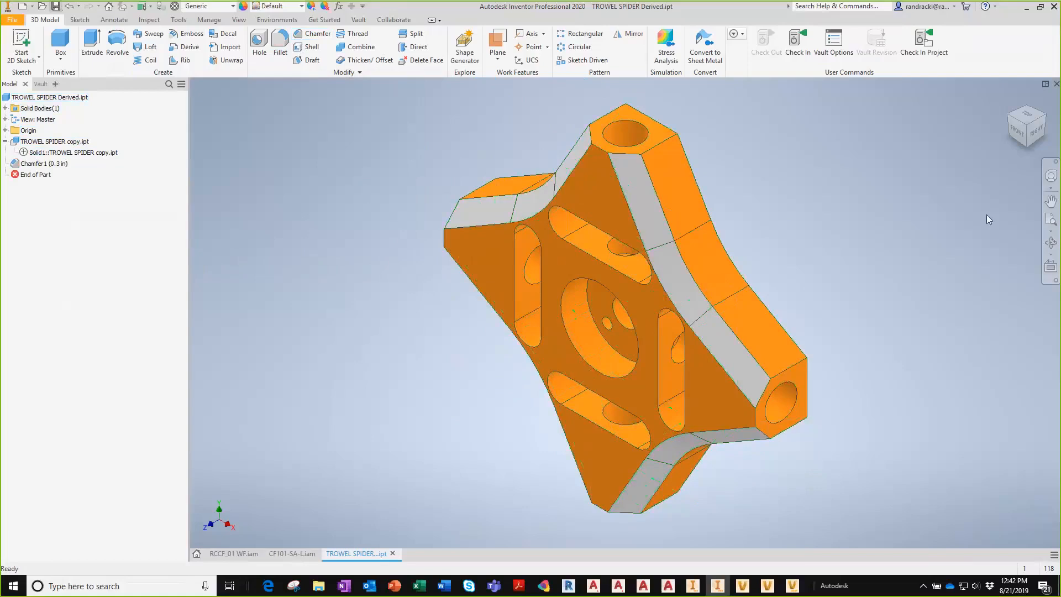
pyautogui.click(1056, 83)
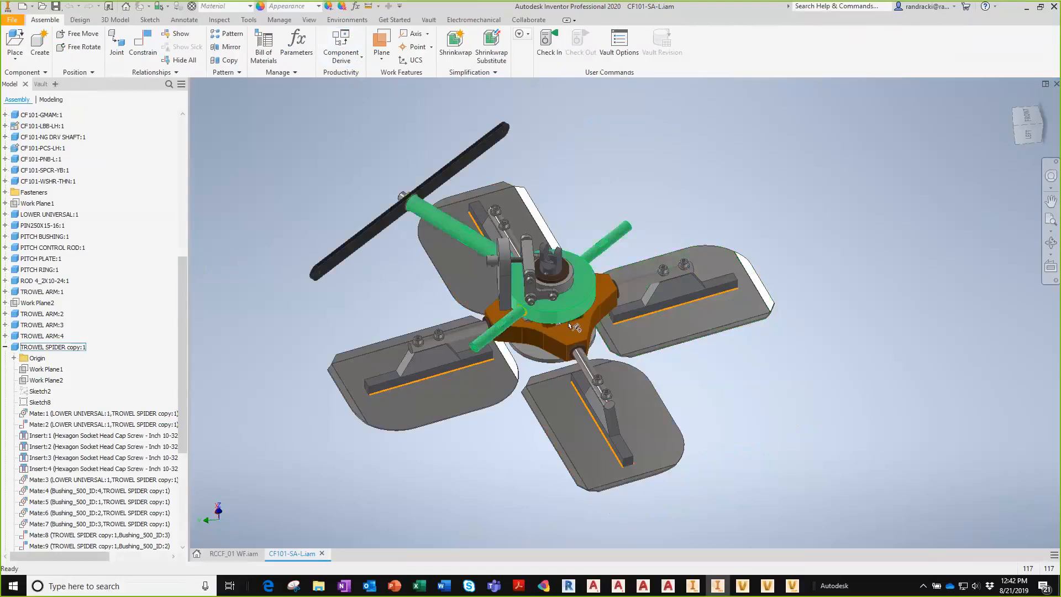
# Step: Place TROWEL SPIDER Derived.ipt from the Inventor 2020 RCCF Workgroup folder at the component origin of TROWEL SPIDER copy:1
pyautogui.click(356, 62)
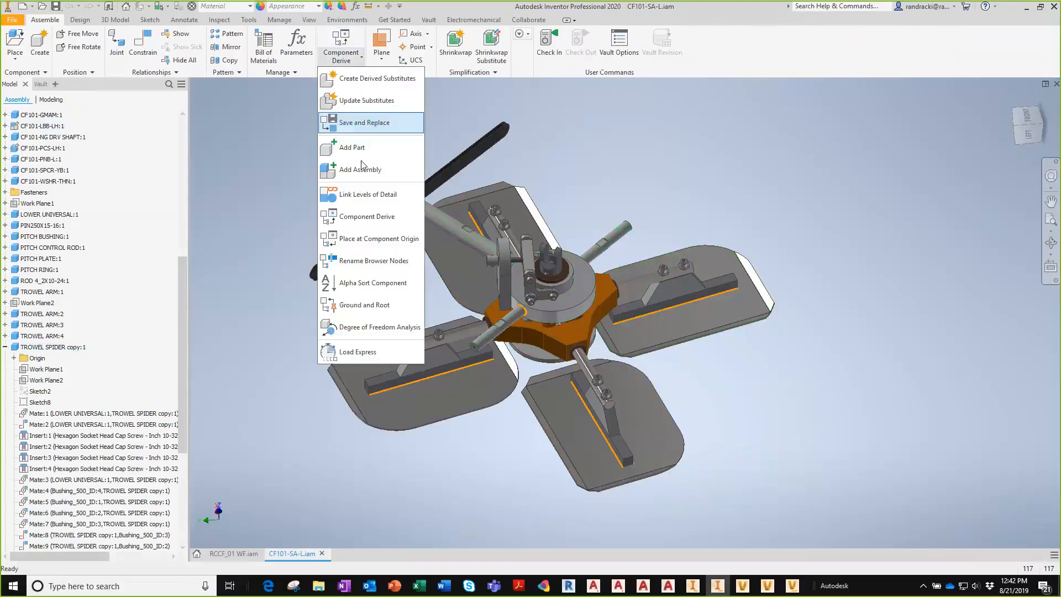
pyautogui.click(386, 239)
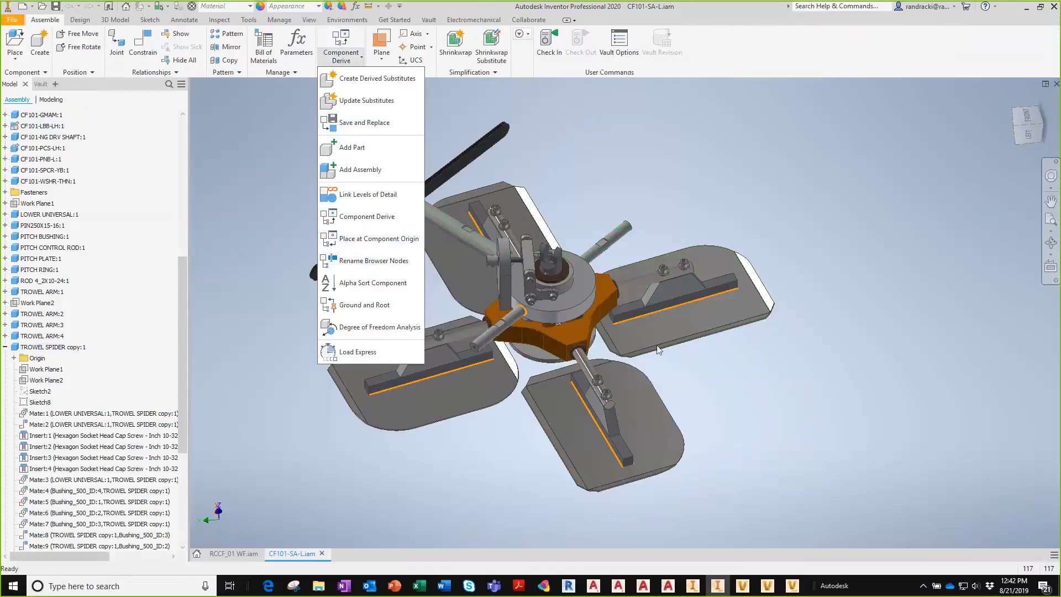
pyautogui.click(576, 333)
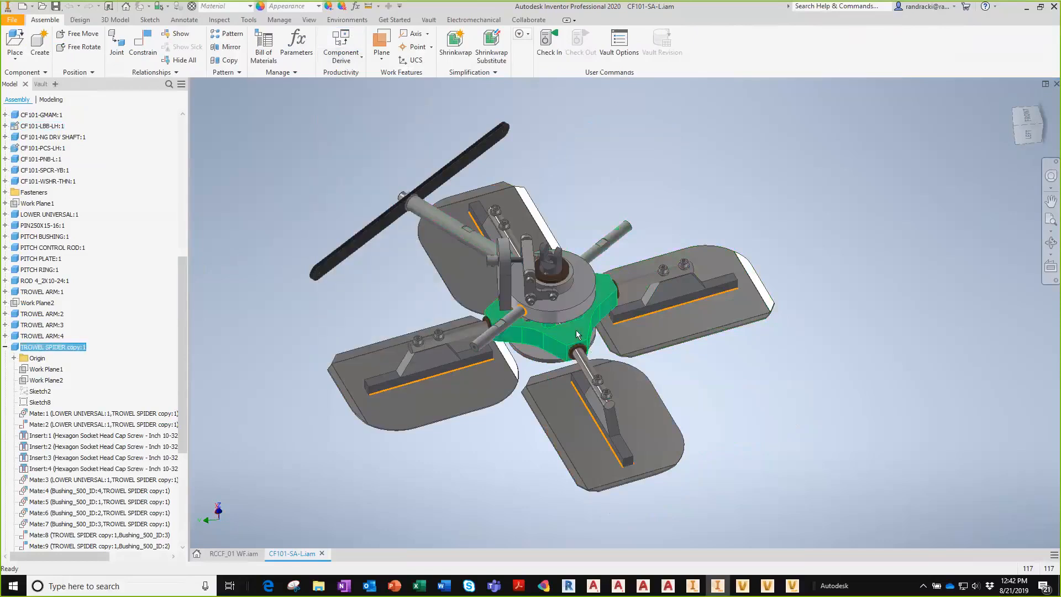
pyautogui.click(352, 61)
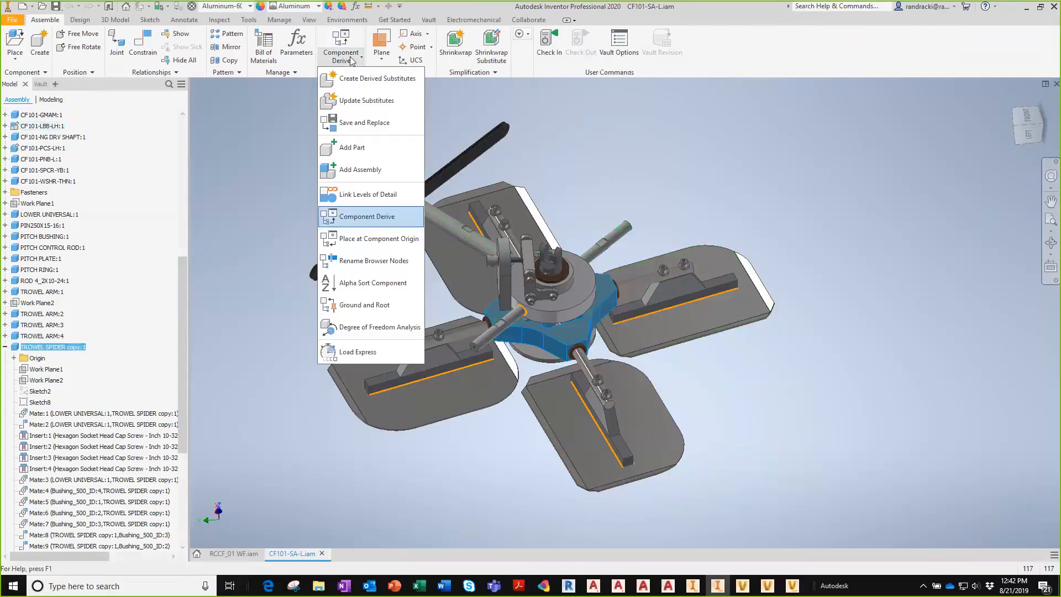
pyautogui.click(363, 241)
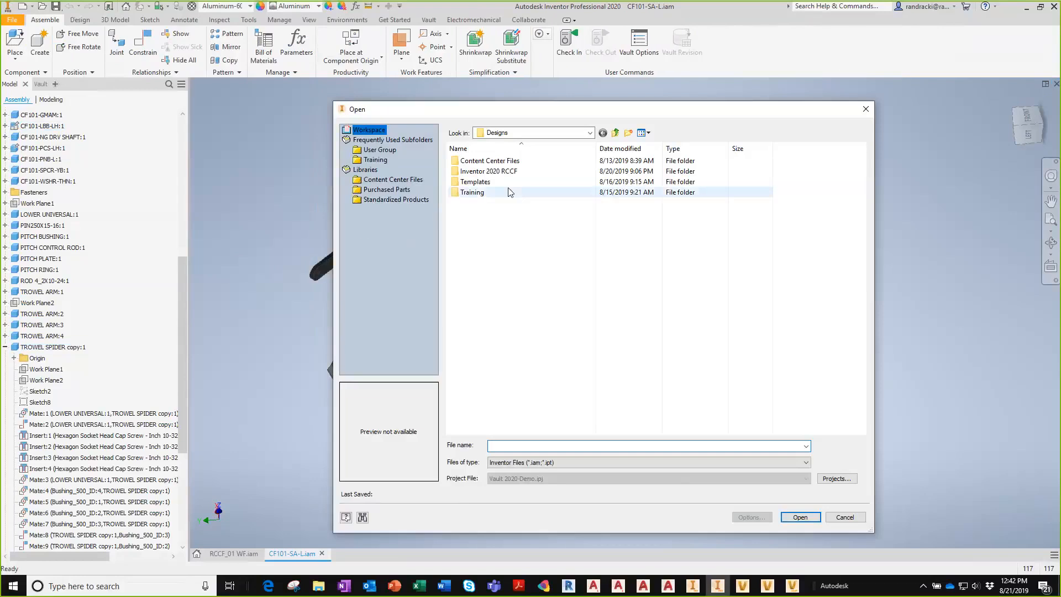
pyautogui.doubleClick(503, 171)
pyautogui.click(486, 182)
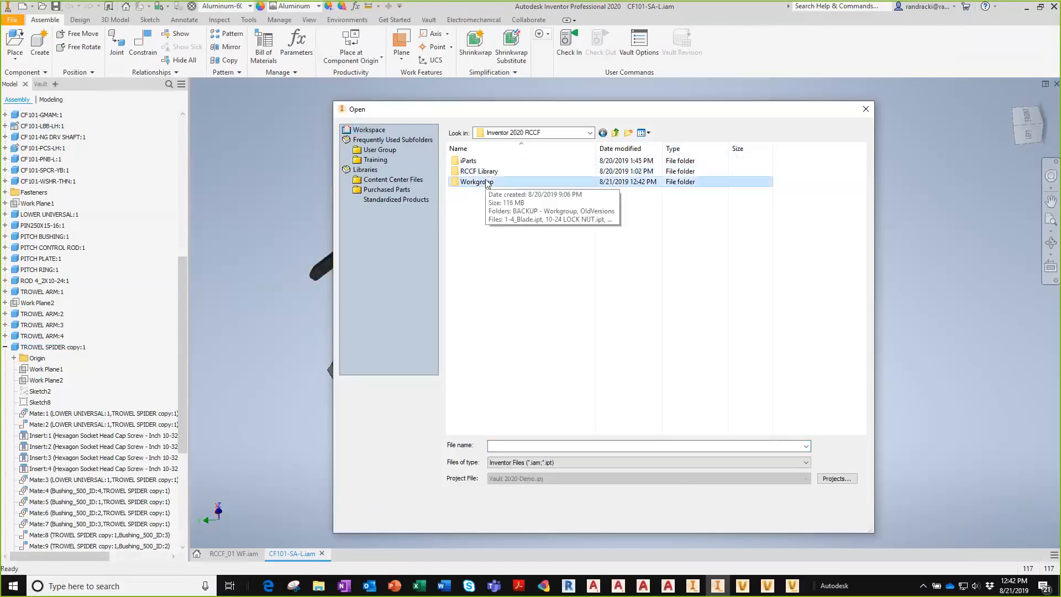
pyautogui.doubleClick(487, 182)
pyautogui.click(593, 446)
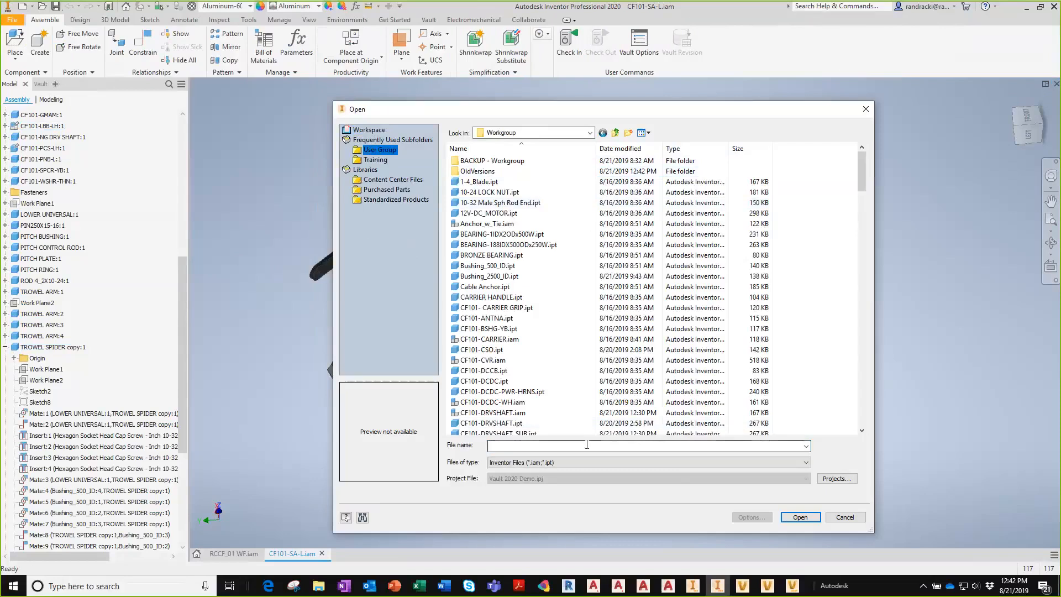
pyautogui.write('t')
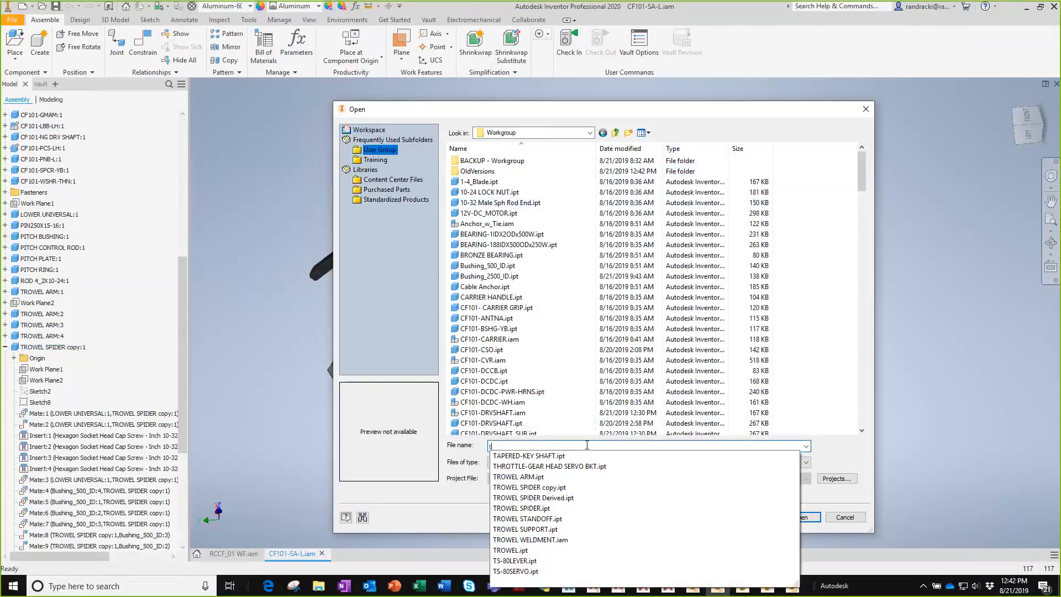
pyautogui.write('rowel')
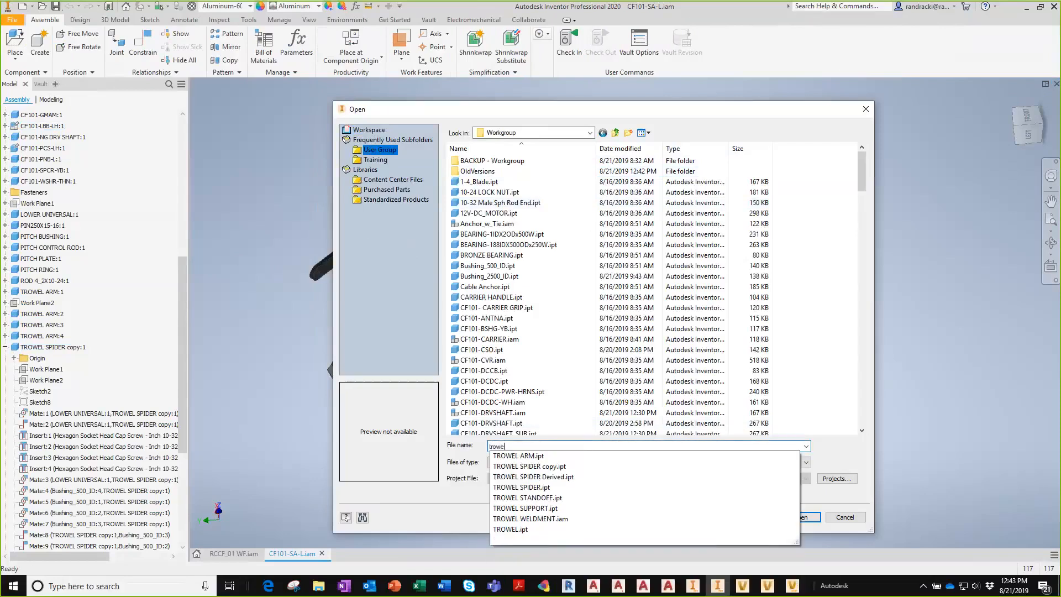
pyautogui.click(565, 477)
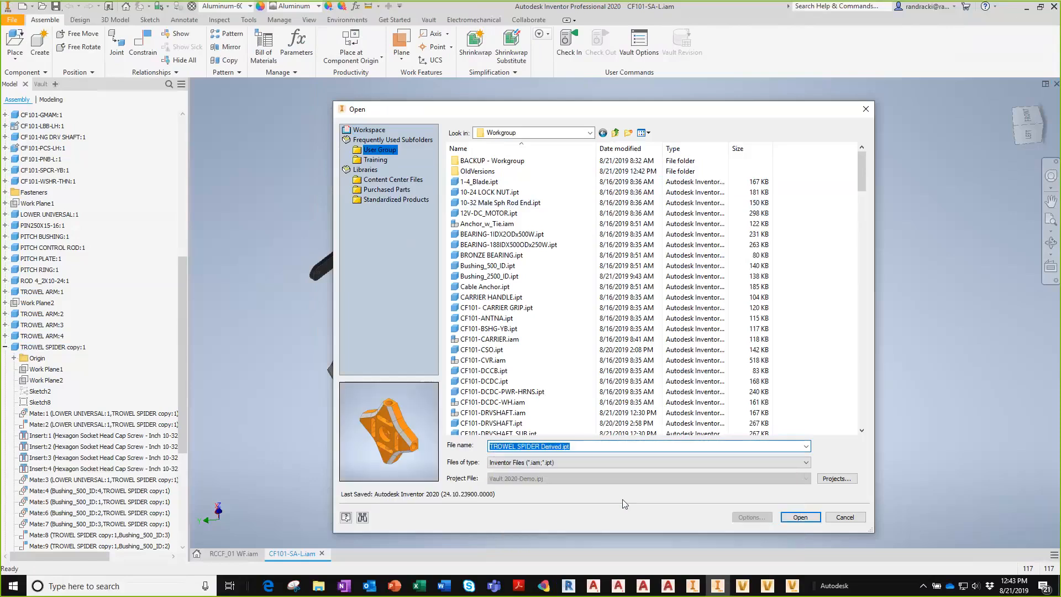
pyautogui.click(801, 517)
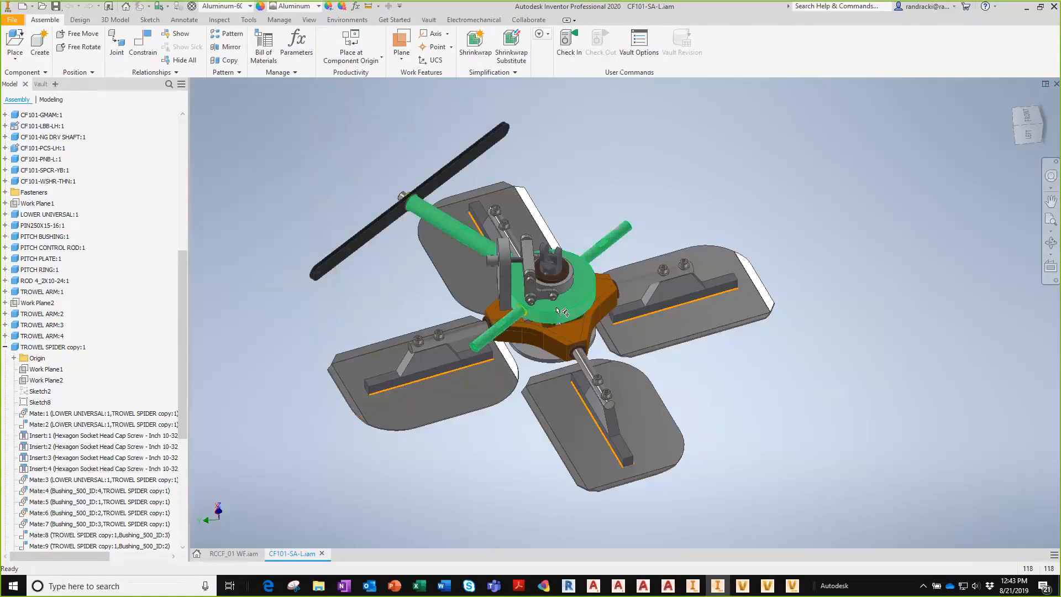
# Step: Hide TROWEL SPIDER copy:1 in CF101-SA-L.iam and view the chamfered derived spider in its place
pyautogui.scroll(-5, 564, 313)
pyautogui.scroll(6, 557, 311)
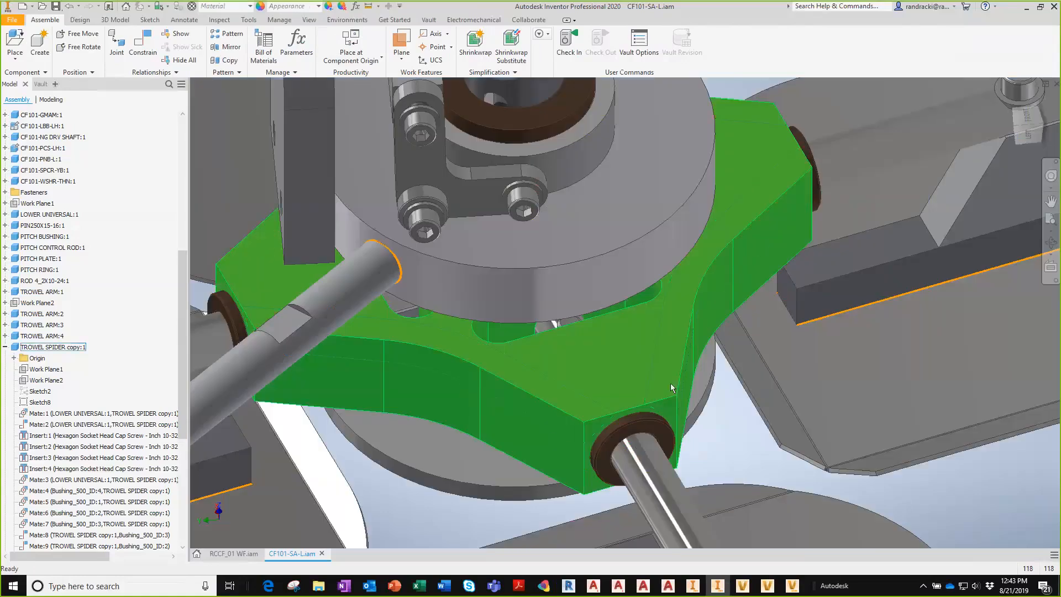
pyautogui.click(671, 384)
pyautogui.rightClick(671, 383)
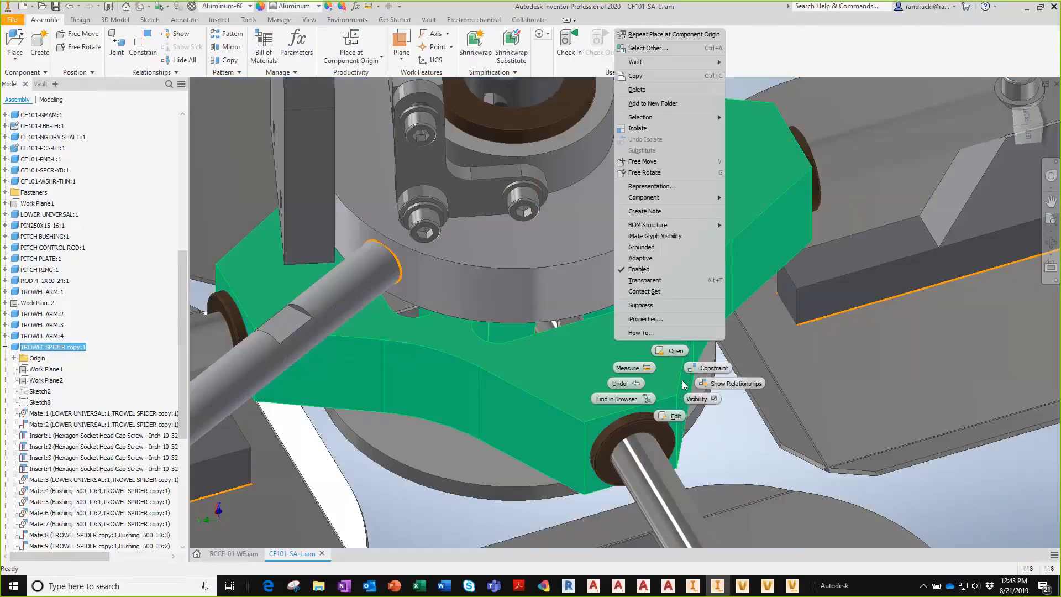
pyautogui.click(699, 400)
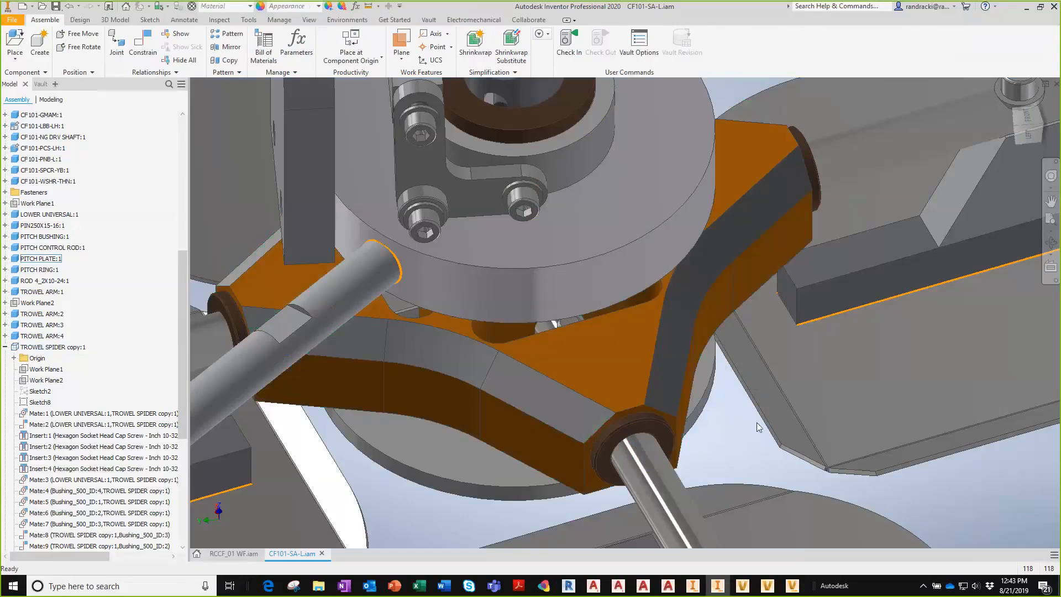
pyautogui.scroll(-6, 757, 423)
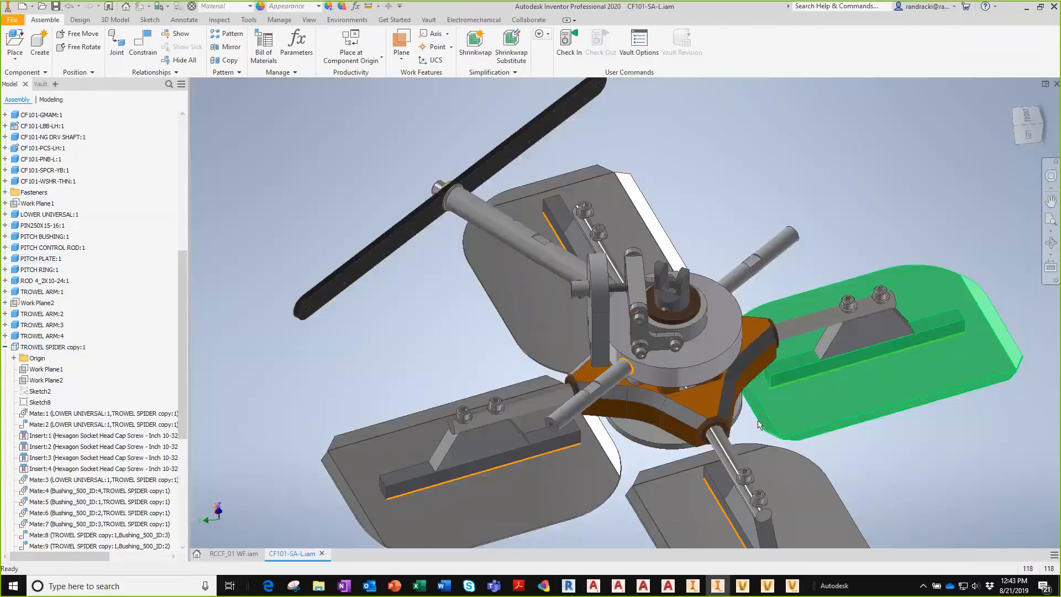
pyautogui.keyDown('shift'); pyautogui.moveTo(820, 461); pyautogui.dragTo(842, 476, button='middle'); pyautogui.keyUp('shift')
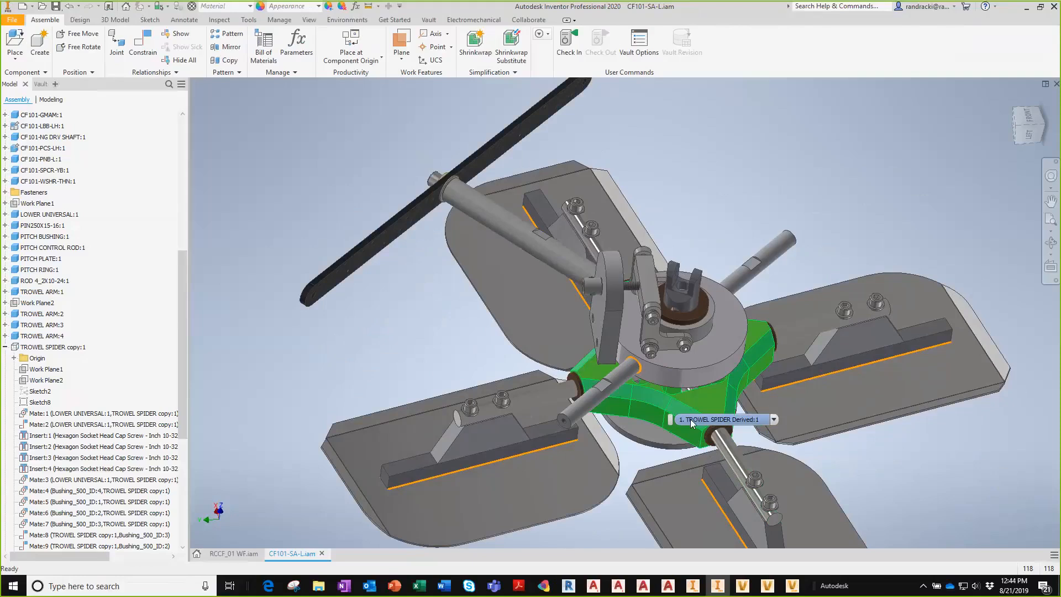
# Step: In RCCF_01 WF.iam, ground and root the lower chassis plate at the origin with origin flush constraints, repositioned to the top of the browser
pyautogui.click(225, 556)
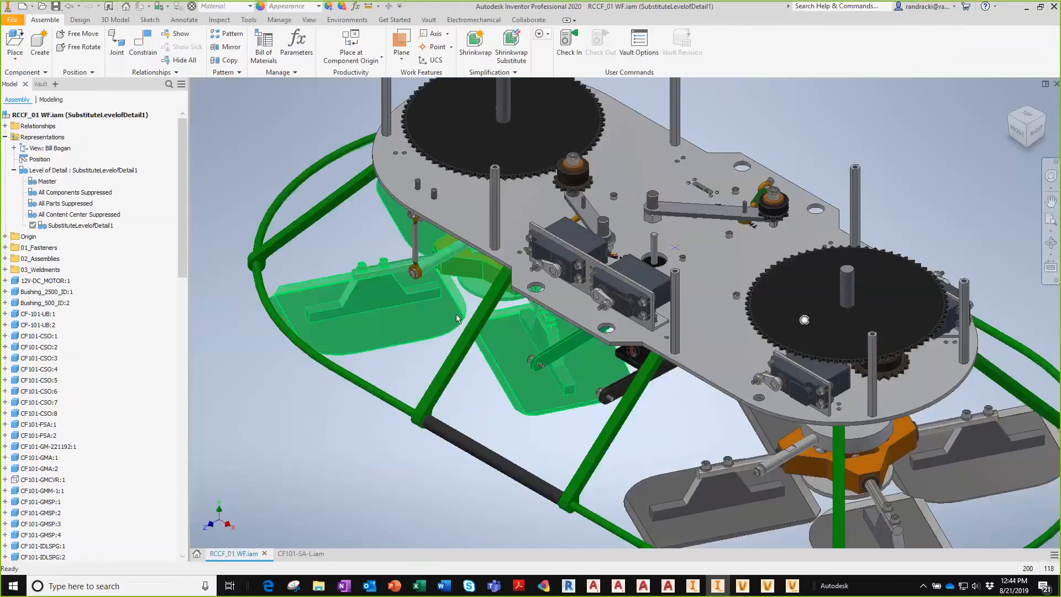
pyautogui.click(461, 219)
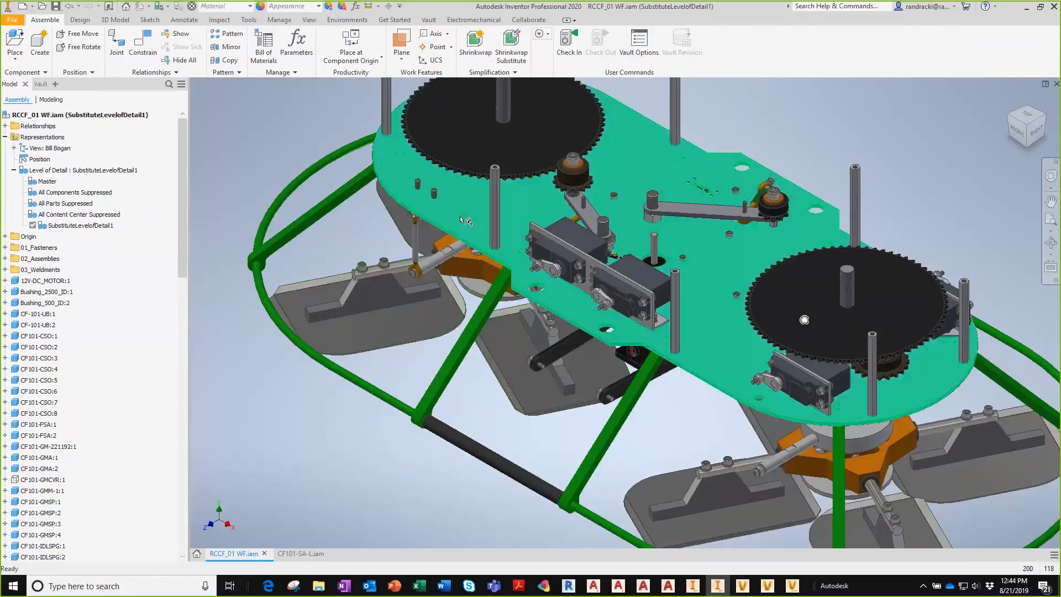
pyautogui.click(364, 64)
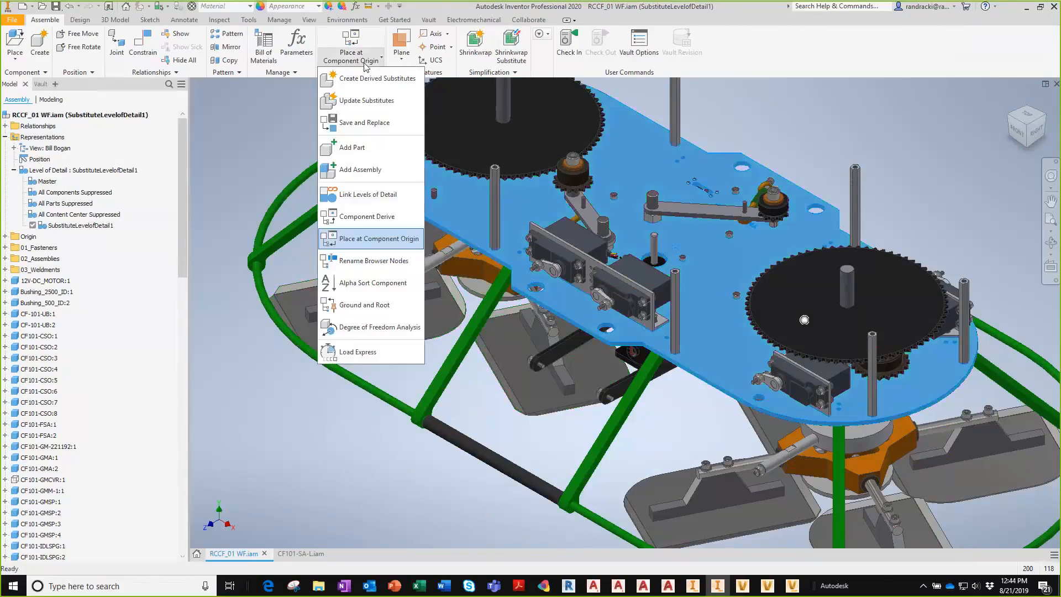
pyautogui.click(369, 305)
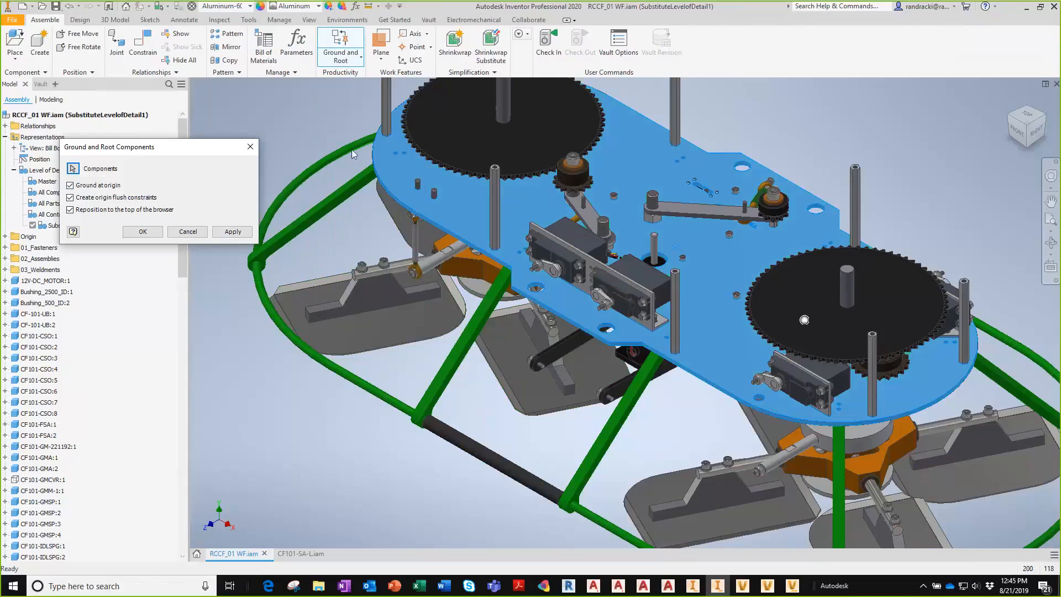
pyautogui.moveTo(201, 147); pyautogui.dragTo(333, 143)
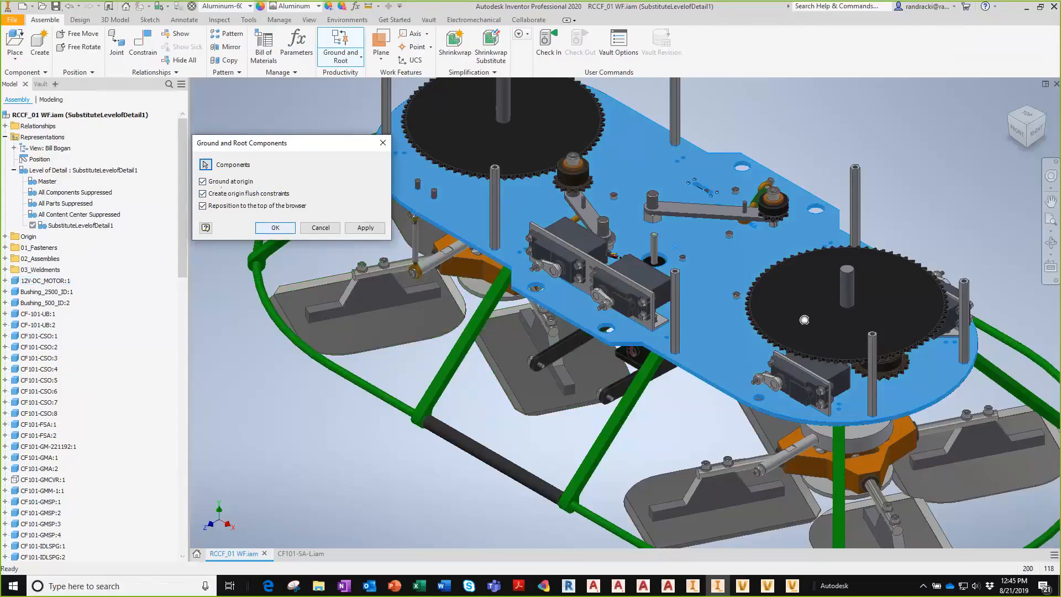
pyautogui.click(275, 228)
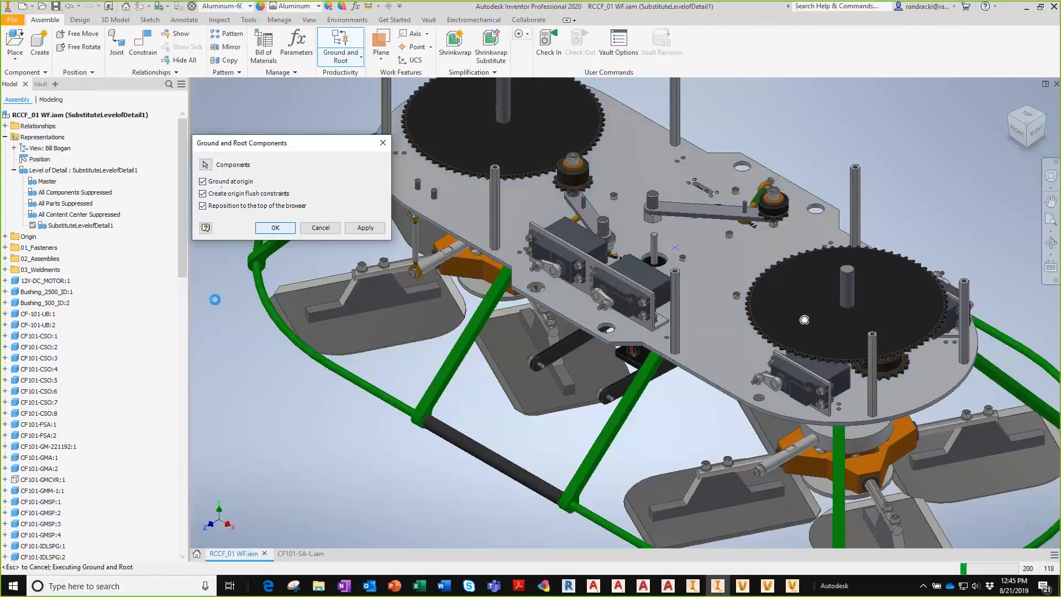
# Step: Switch to PowerPoint to view the Ground and Root and Load Express slide, and return to Inventor
pyautogui.click(395, 586)
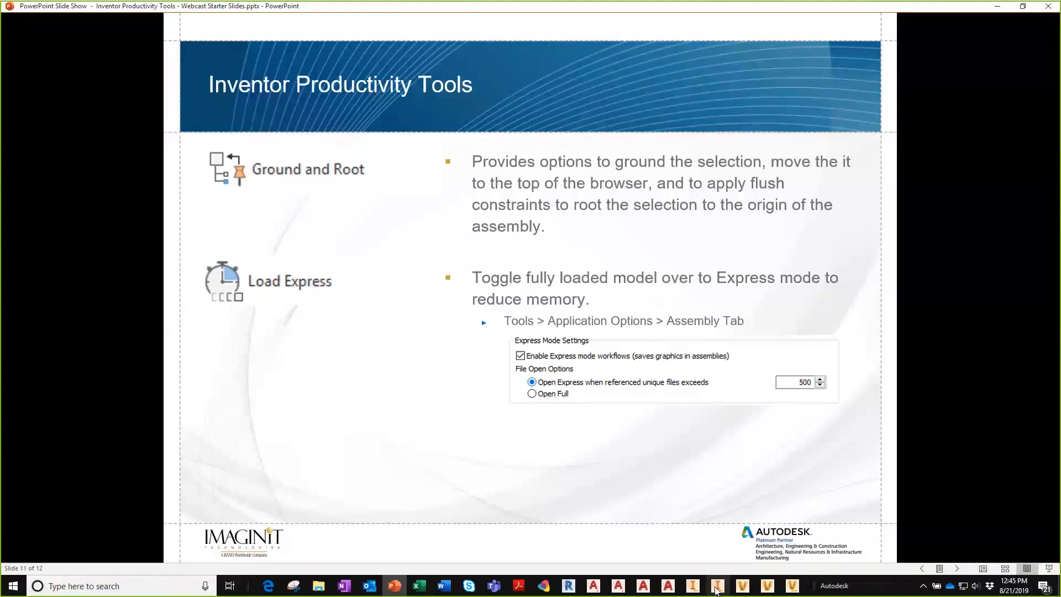
pyautogui.moveTo(716, 591)
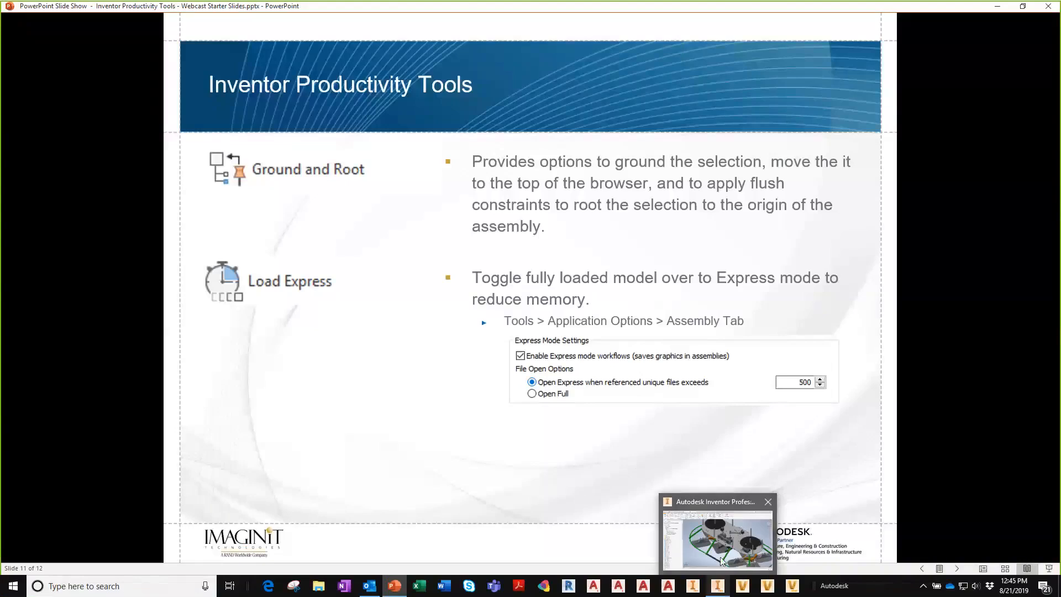
pyautogui.click(723, 563)
# Step: Examine LOWER CHASSIS:1 in the model and inspect the constraints under the assembly's origin XZ Plane
pyautogui.click(47, 280)
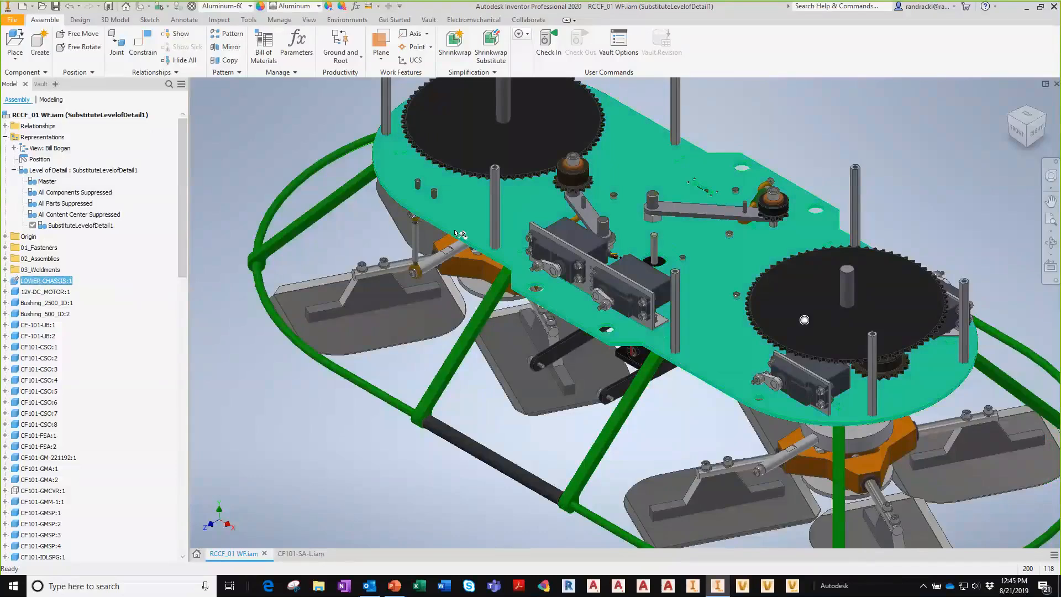
pyautogui.moveTo(473, 251)
pyautogui.moveTo(805, 320); pyautogui.dragTo(762, 342, button='middle')
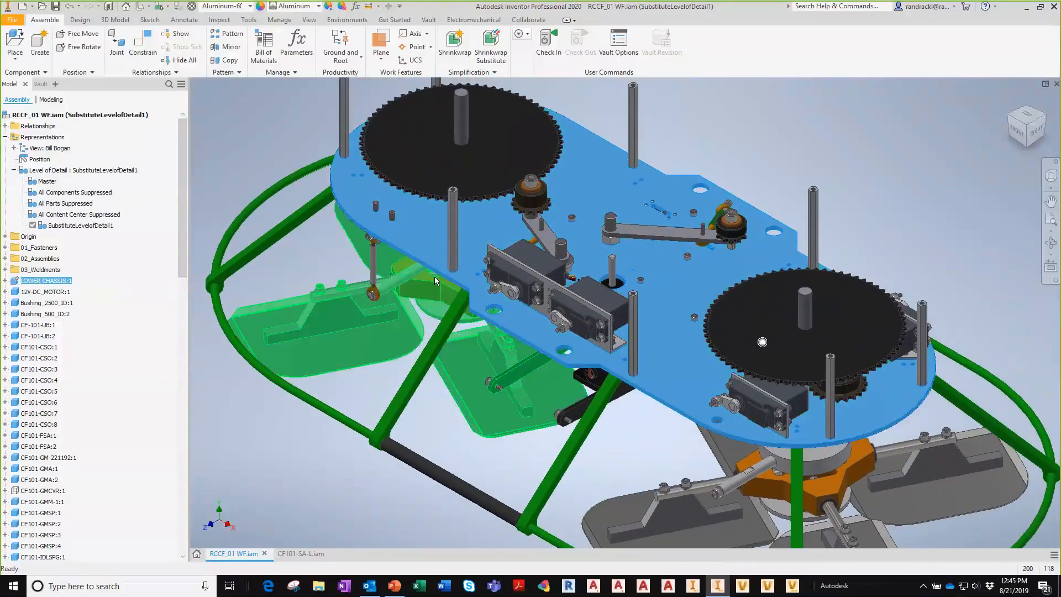
pyautogui.click(426, 246)
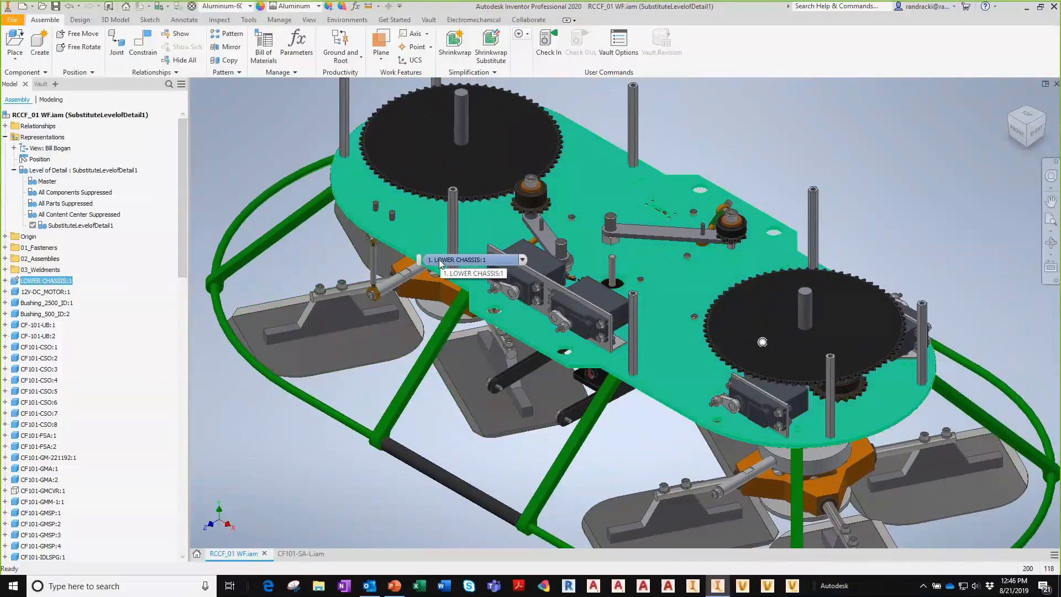
pyautogui.click(441, 260)
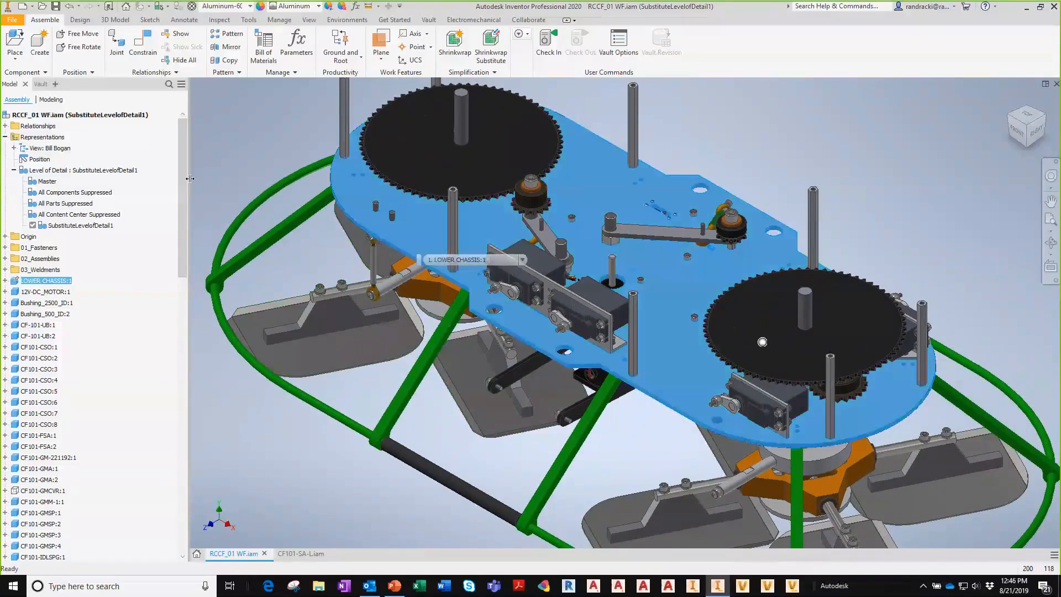
pyautogui.click(5, 237)
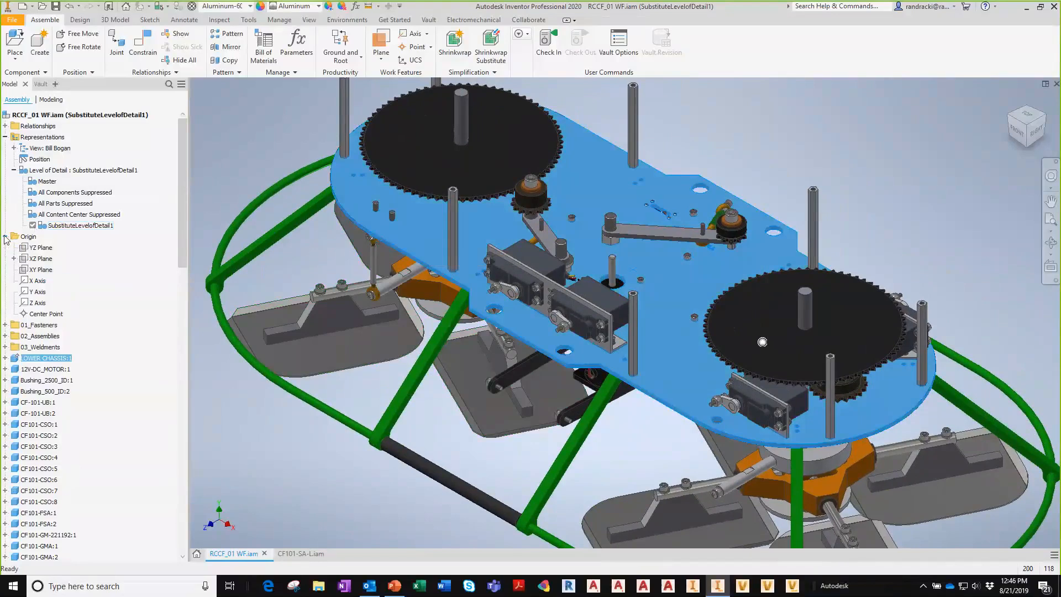
pyautogui.click(14, 259)
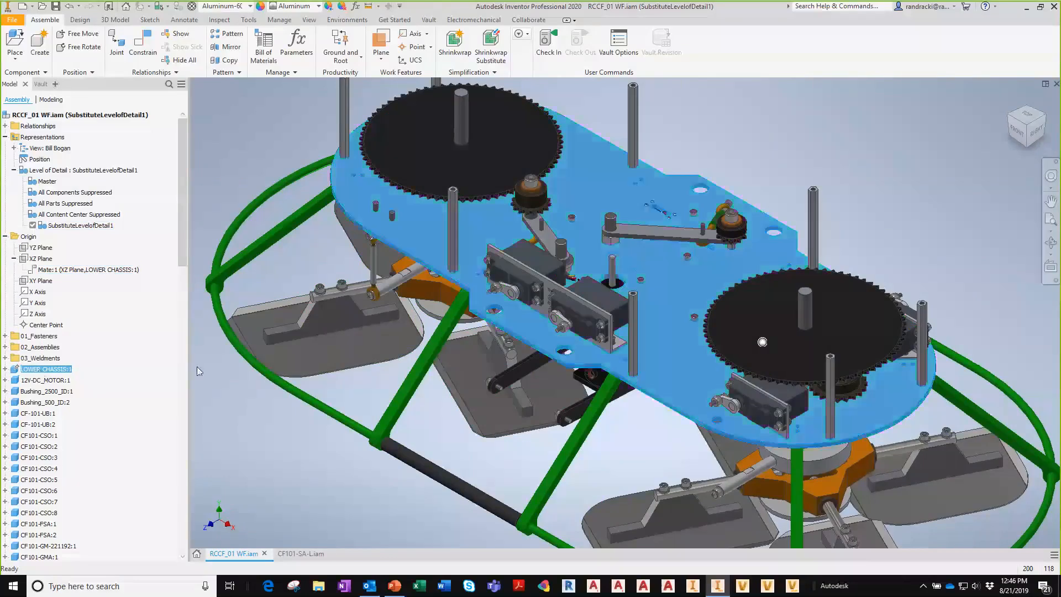
pyautogui.click(259, 413)
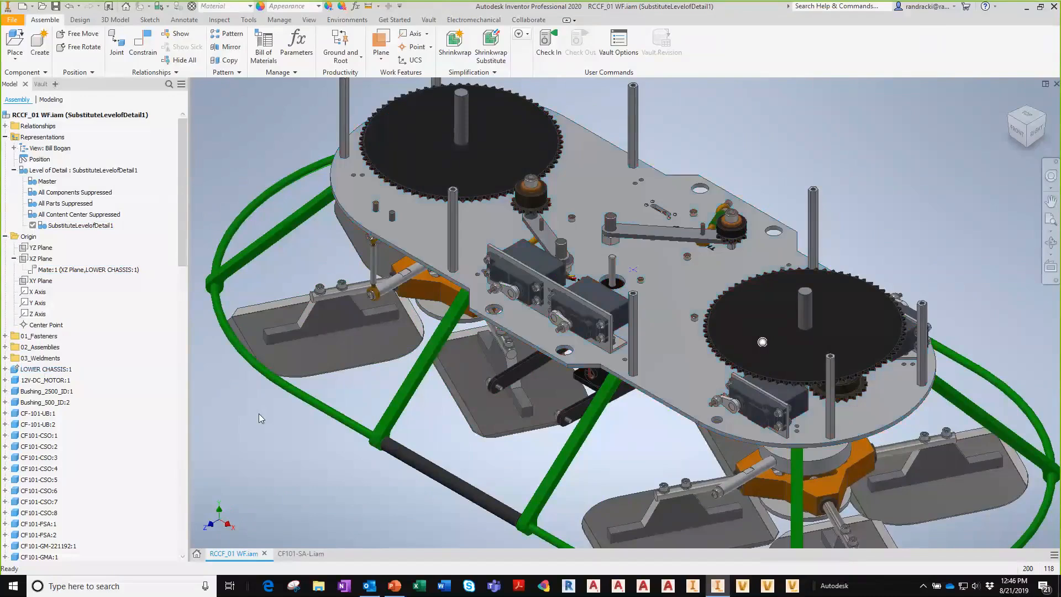
# Step: Use Load Express to switch RCCF_01 WF.iam to Express mode, saving its changes, and load the assembly fully again
pyautogui.click(359, 59)
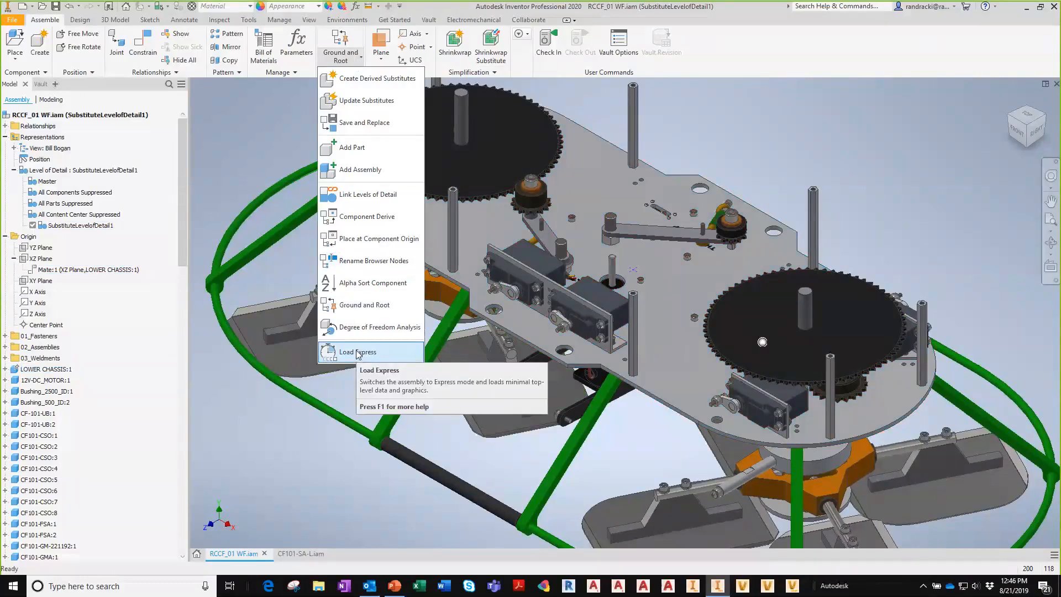
pyautogui.click(358, 353)
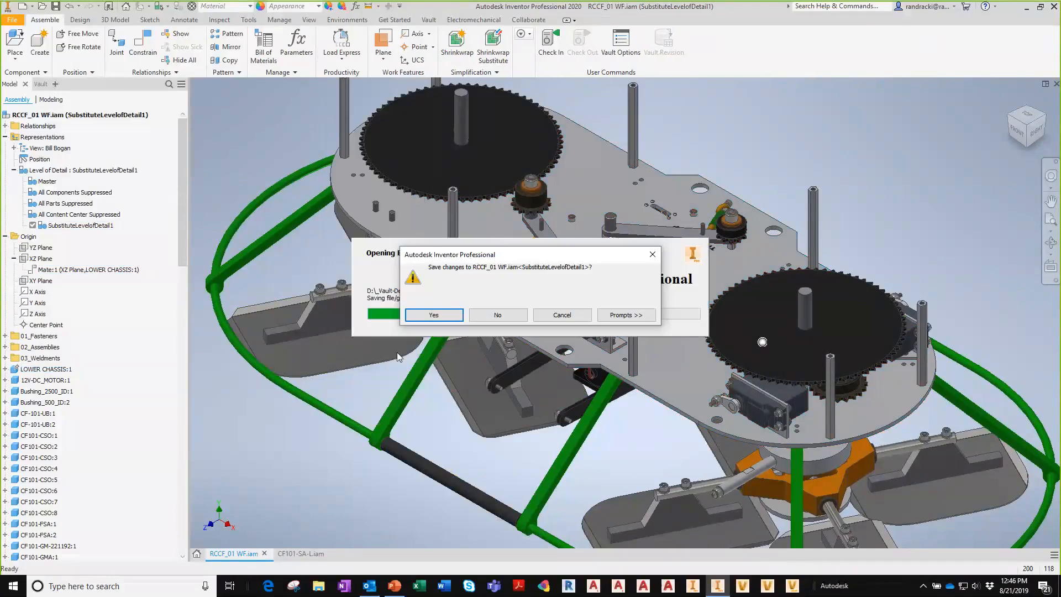
pyautogui.click(447, 315)
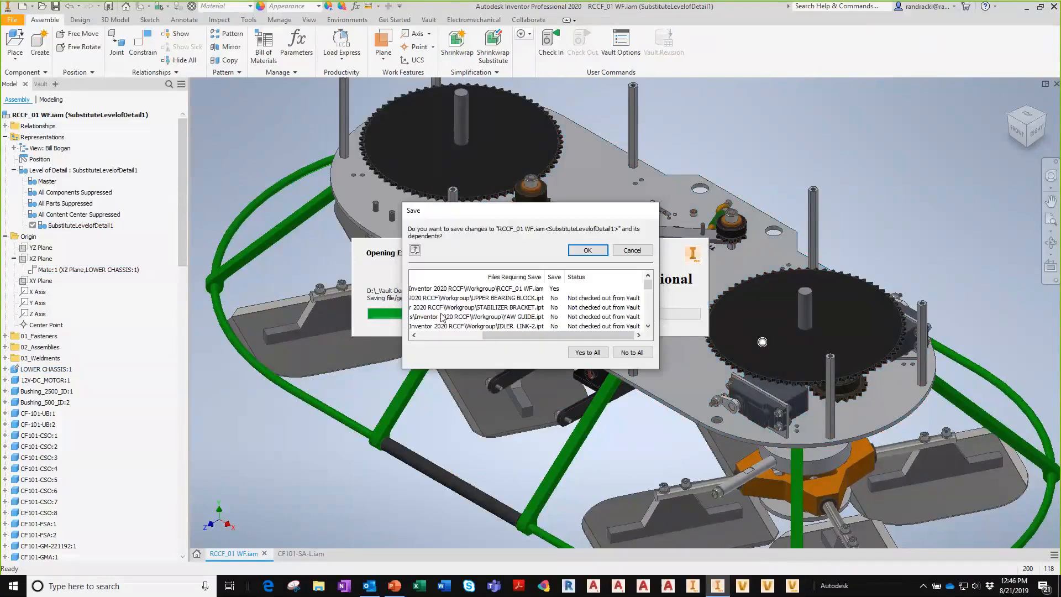
pyautogui.press('Return')
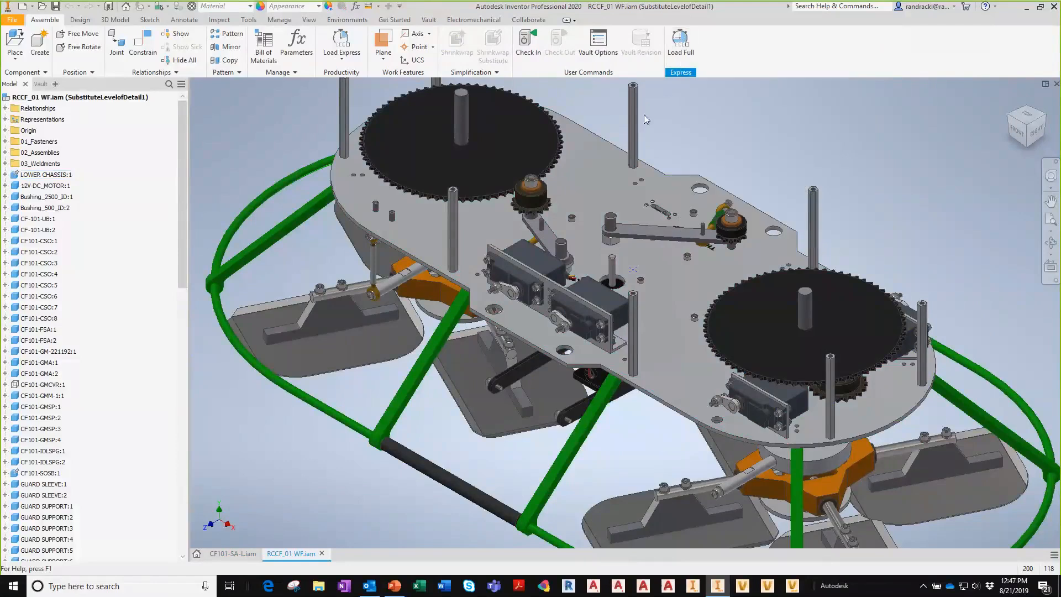
pyautogui.click(681, 44)
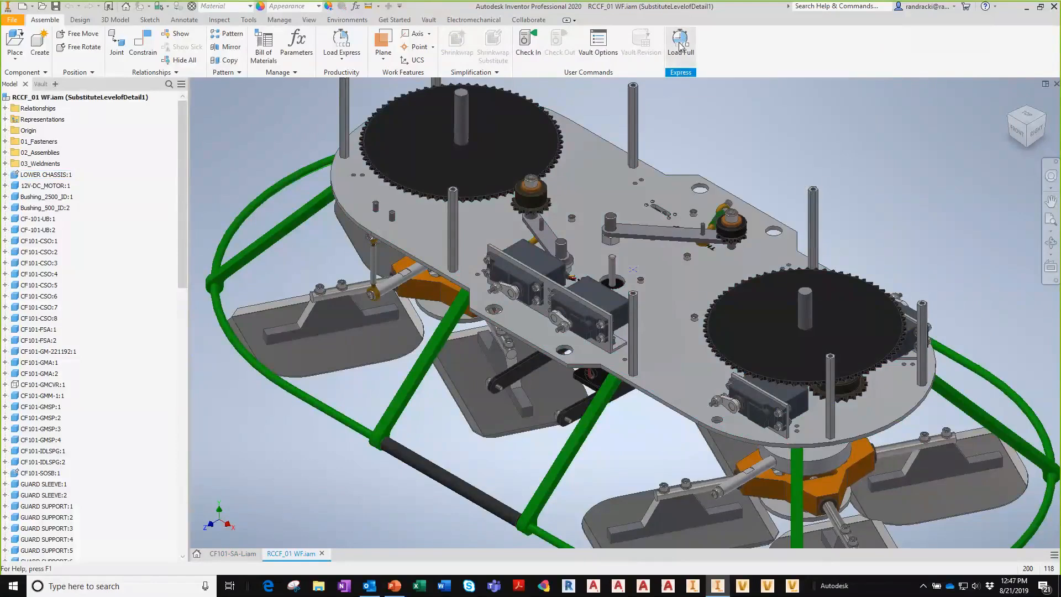